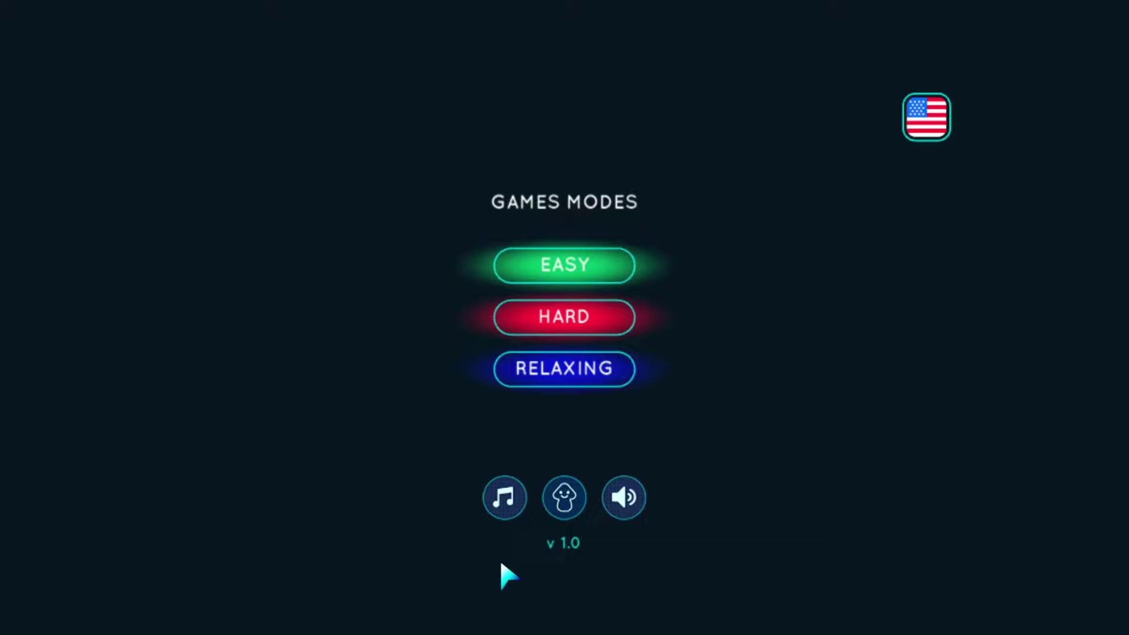
# - Glance at the skins screen, then start Easy mode at Level 1
pyautogui.click(571, 509)
pyautogui.click(430, 115)
pyautogui.click(530, 270)
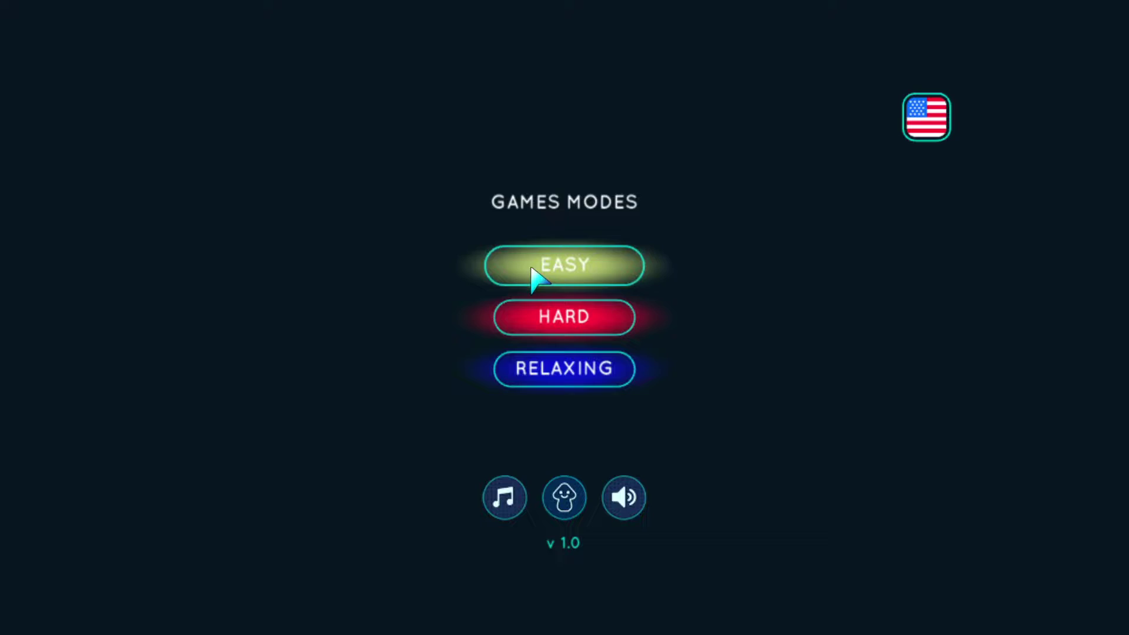
pyautogui.click(457, 212)
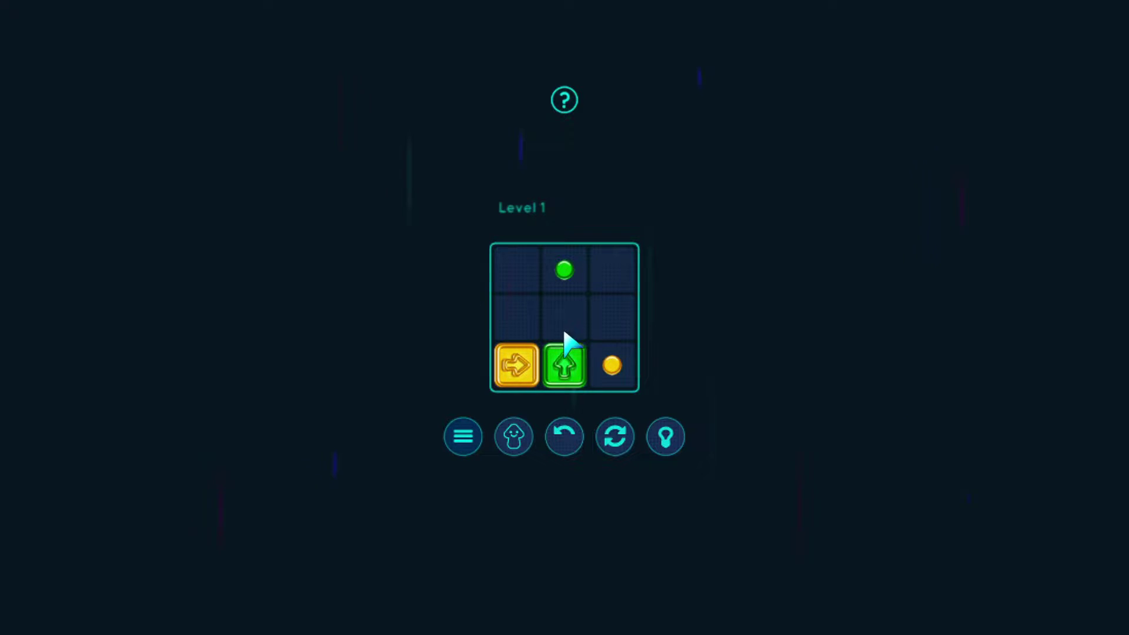
# - Solve Level 1 by sliding the green and yellow blocks onto their dots
pyautogui.click(566, 364)
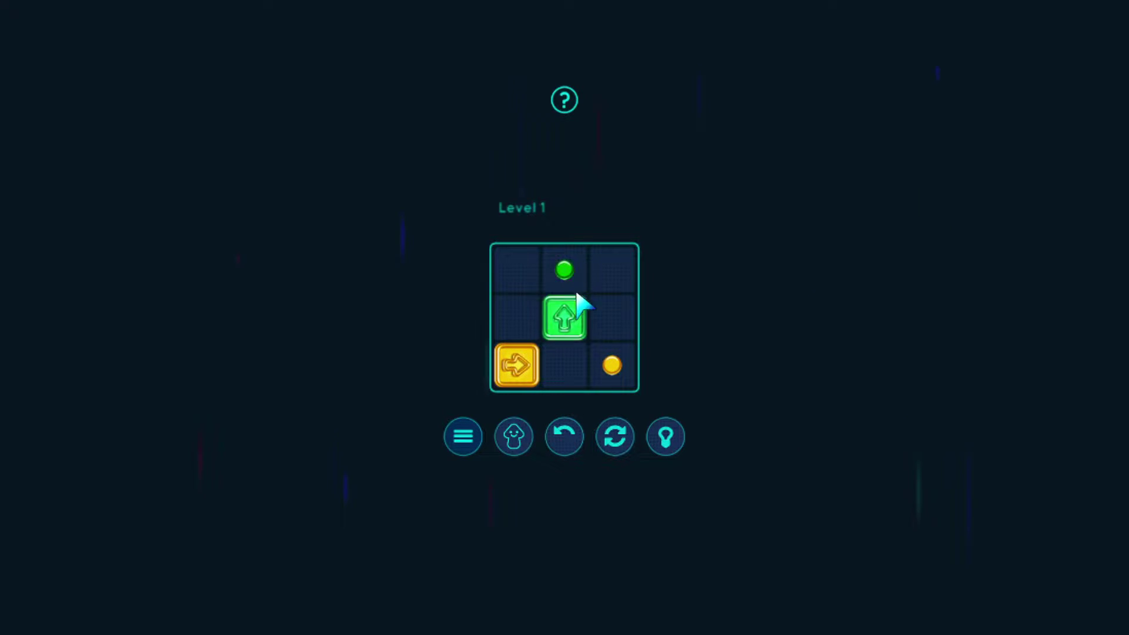
pyautogui.click(565, 316)
pyautogui.click(516, 365)
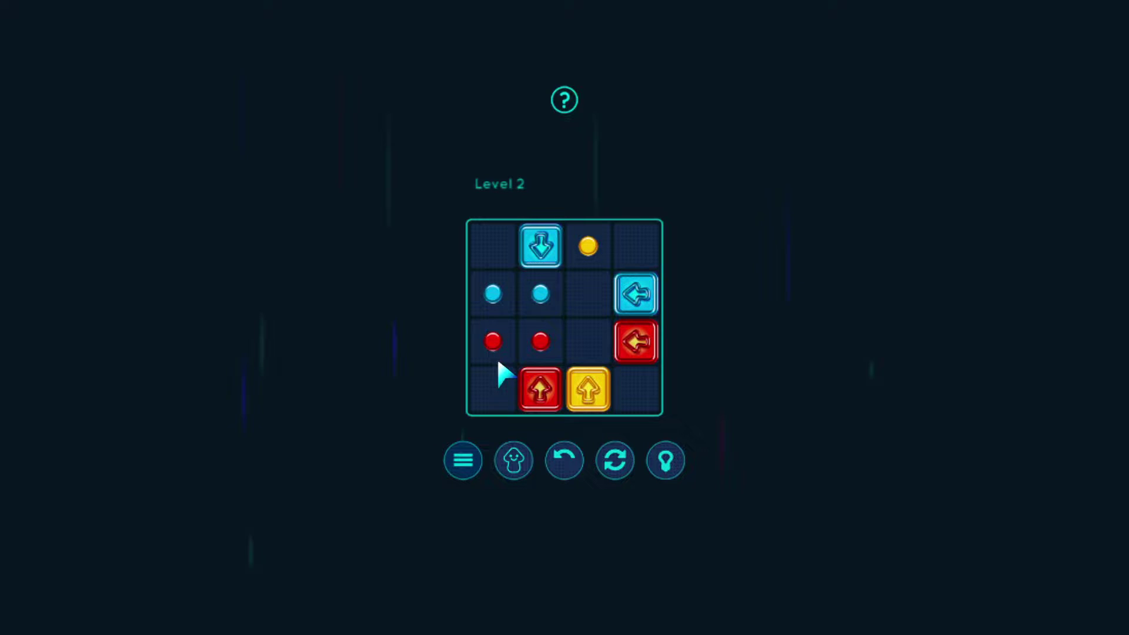
# - Solve Level 2 by sliding the left-arrow and up-arrow blocks over their dots
pyautogui.click(636, 344)
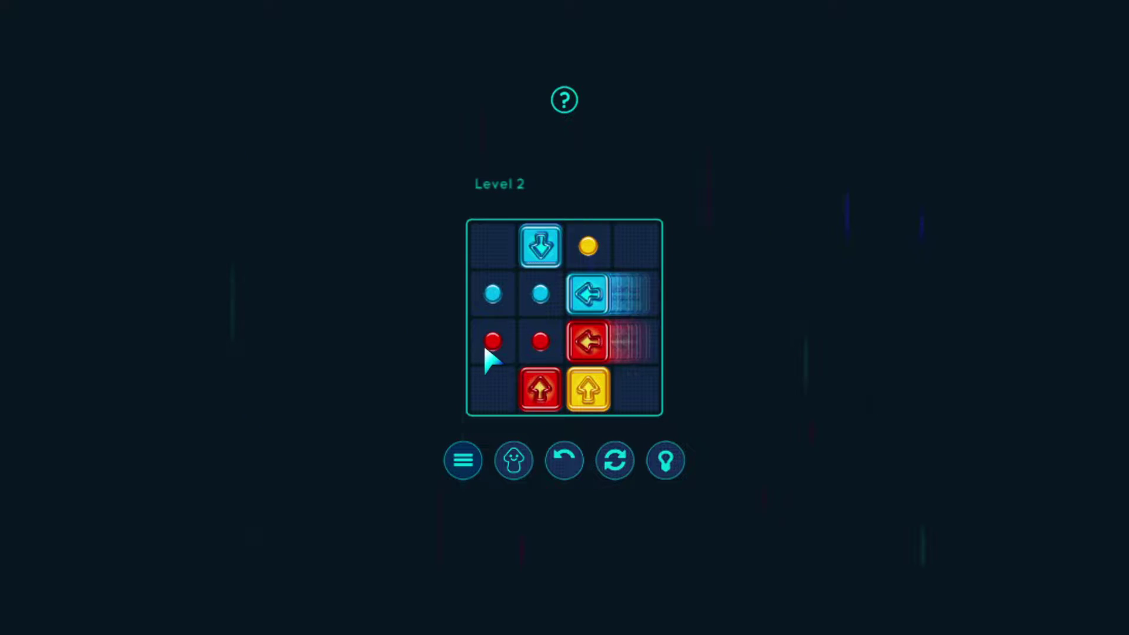
pyautogui.click(593, 349)
pyautogui.click(552, 346)
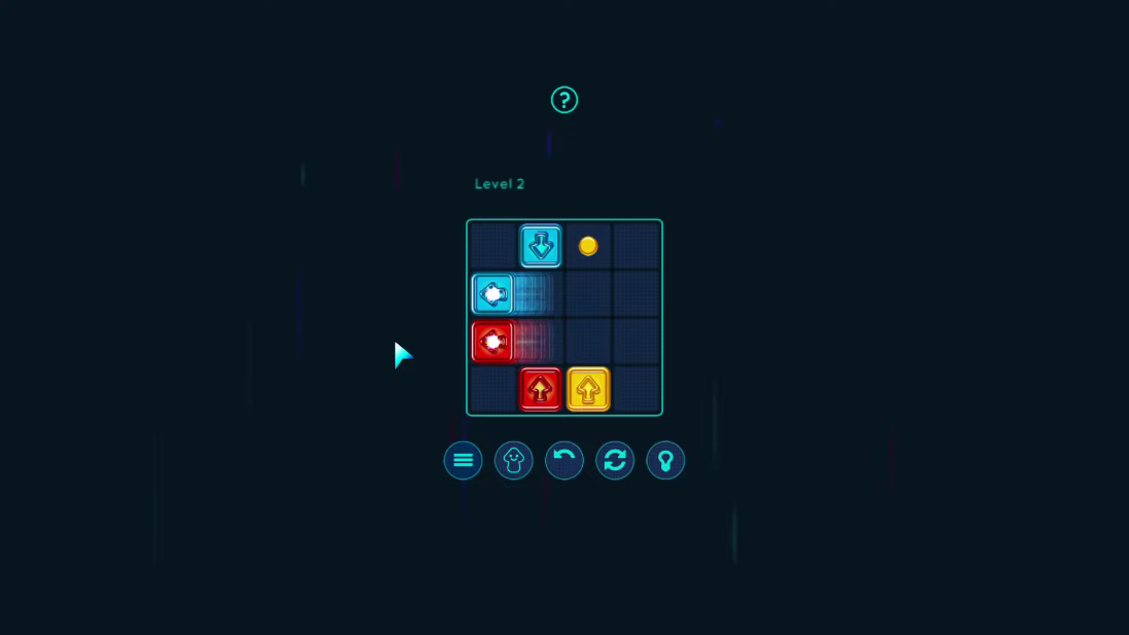
pyautogui.click(588, 388)
pyautogui.click(588, 340)
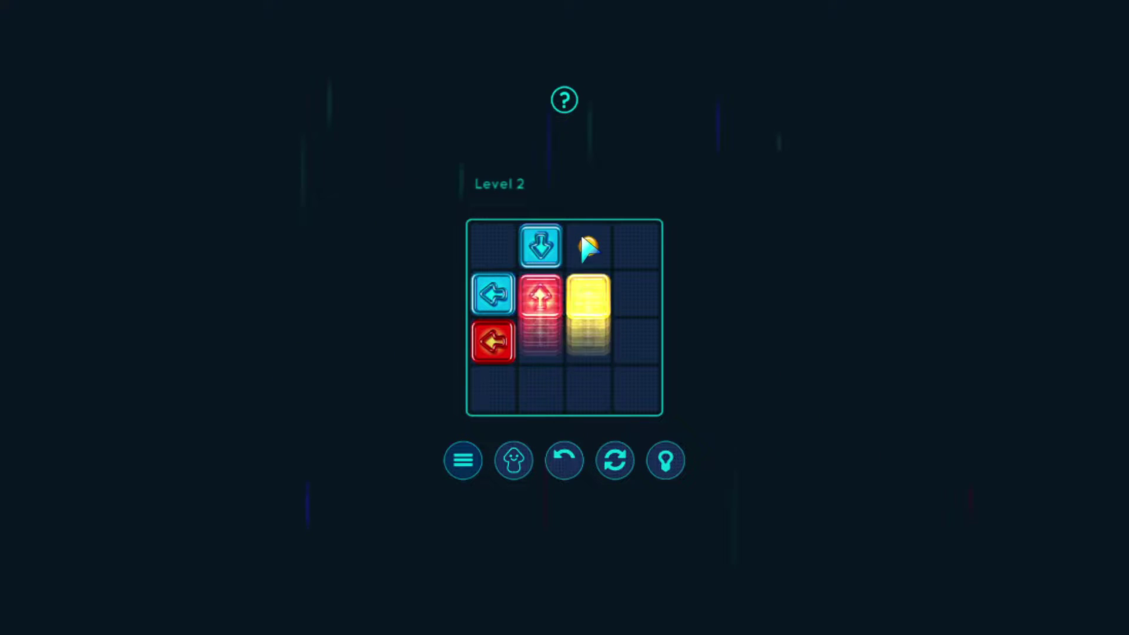
pyautogui.click(589, 291)
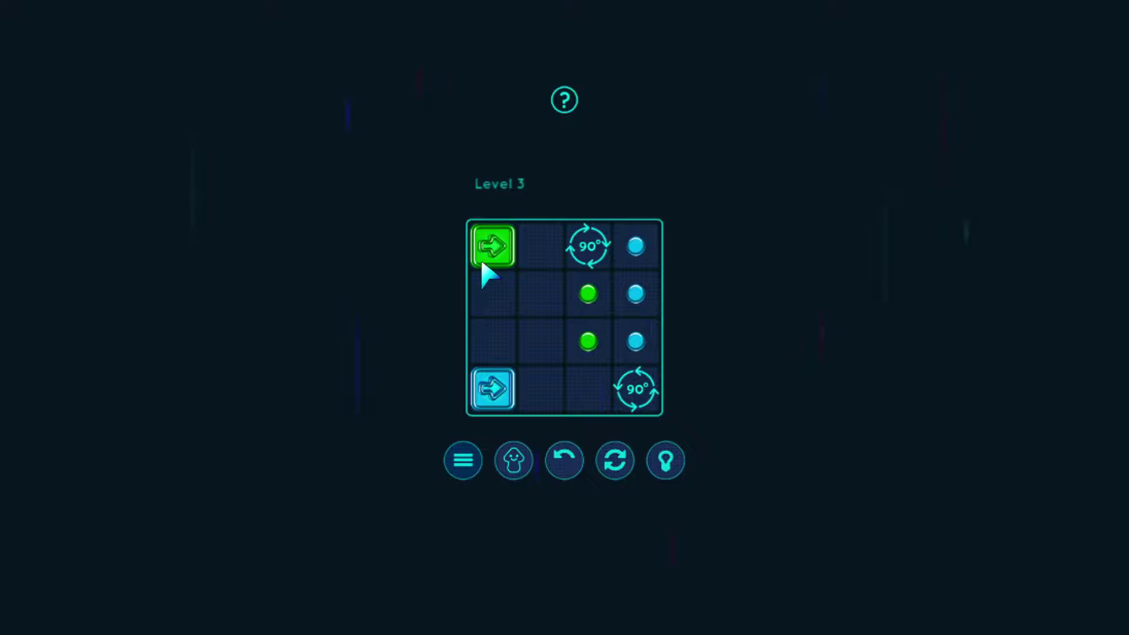
# - Solve Level 3 by routing the blue block up and the green block down over their dots
pyautogui.click(492, 388)
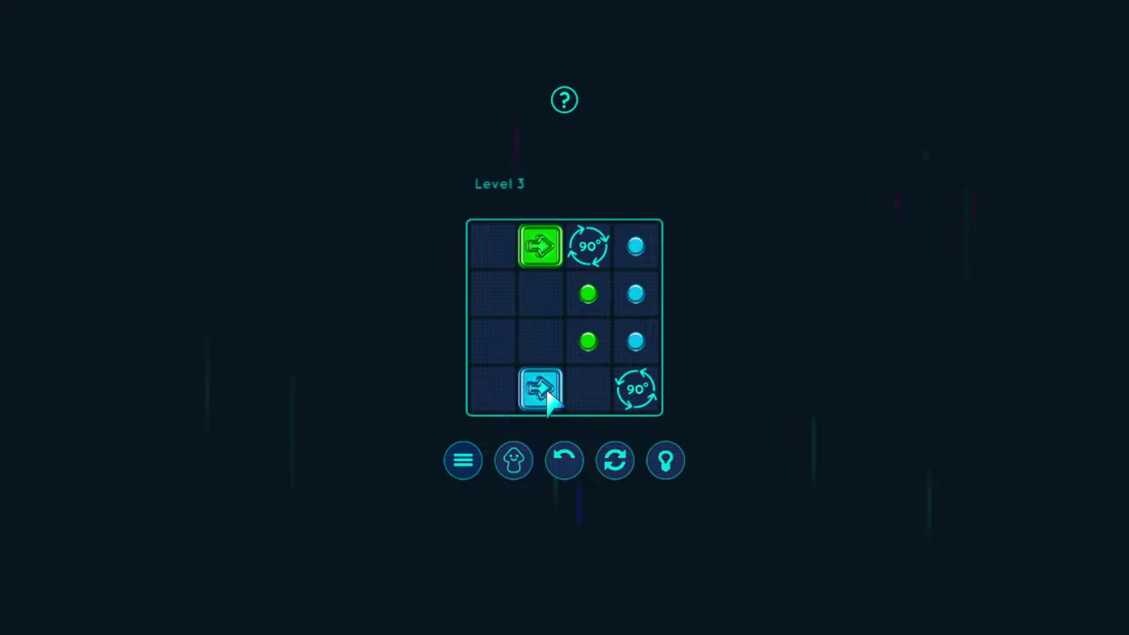
pyautogui.click(539, 388)
pyautogui.click(638, 392)
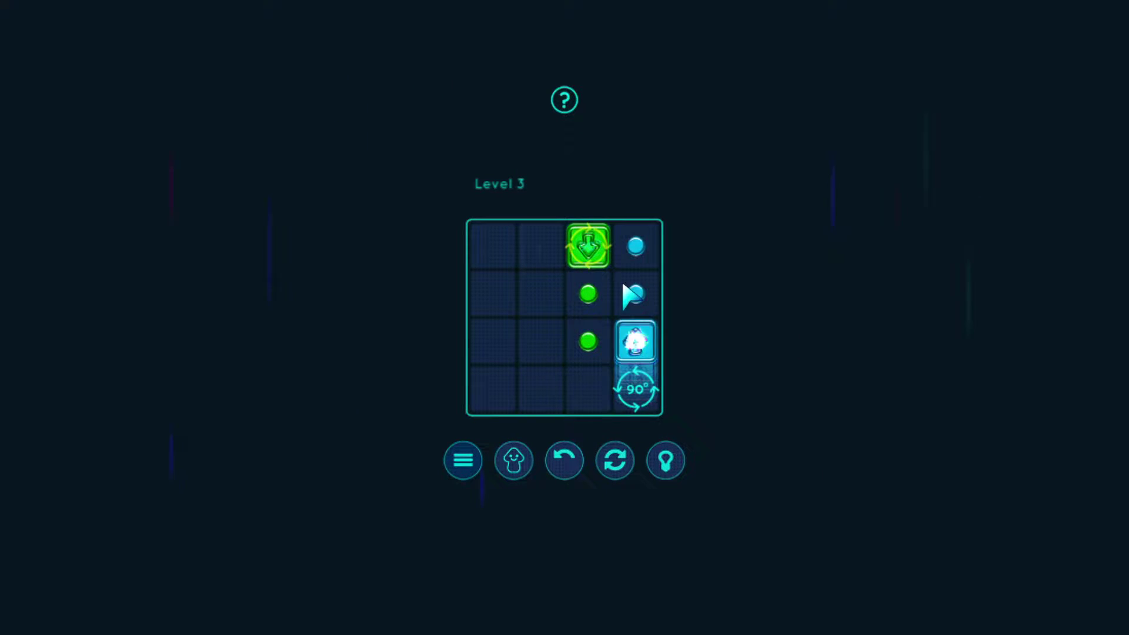
pyautogui.click(588, 245)
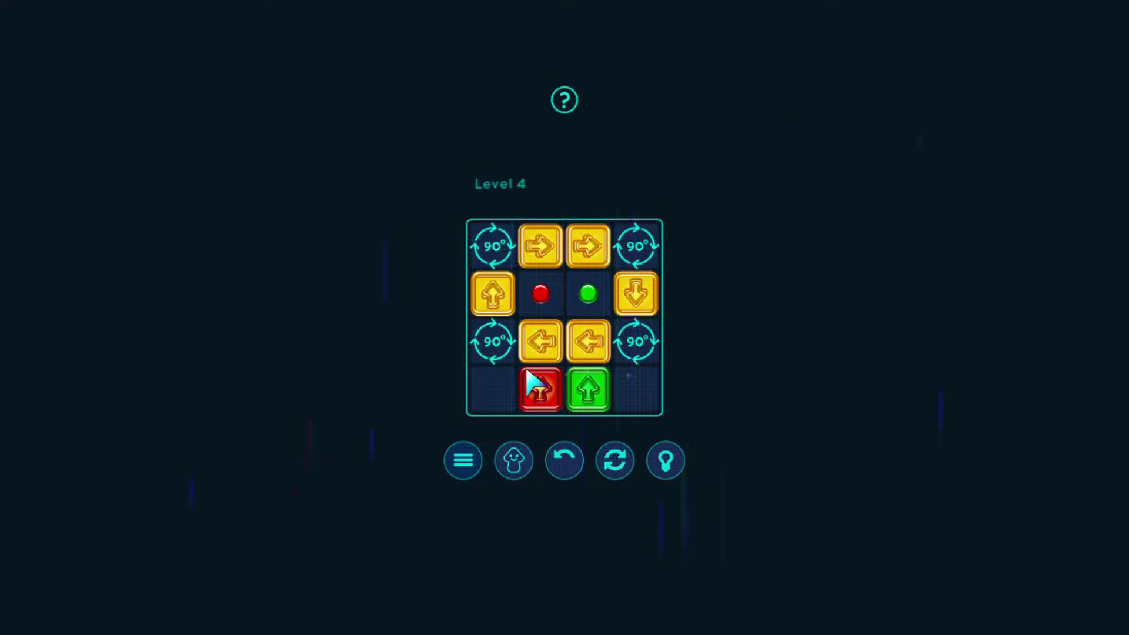
# - On Level 4, move the yellow blocks aside and land the green and red blocks on their dots
pyautogui.click(587, 348)
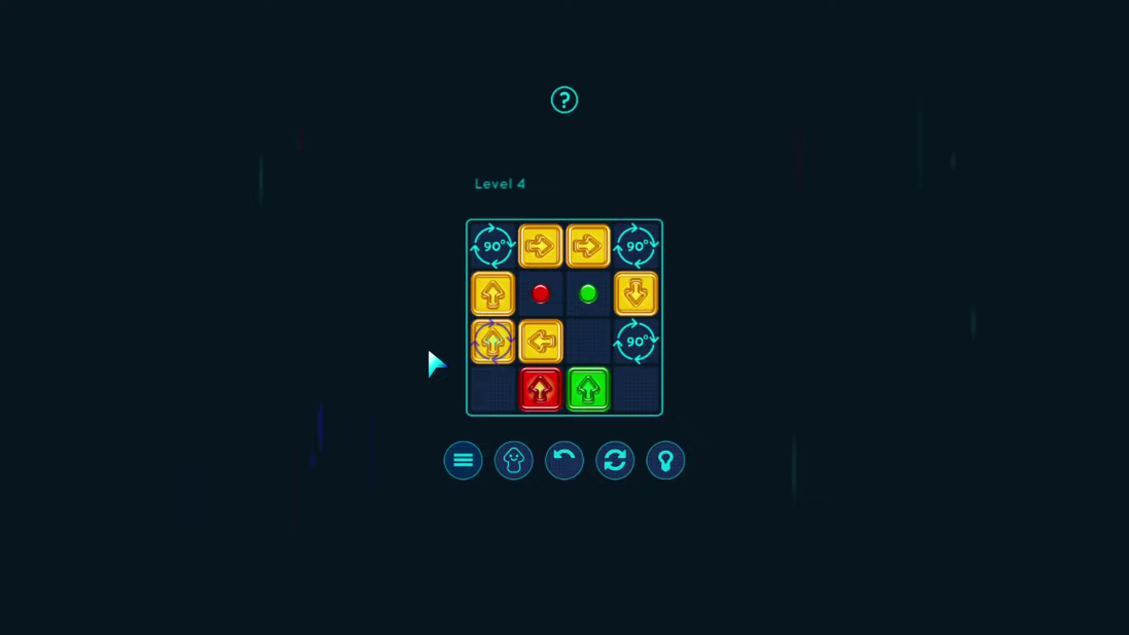
pyautogui.click(588, 391)
pyautogui.click(590, 343)
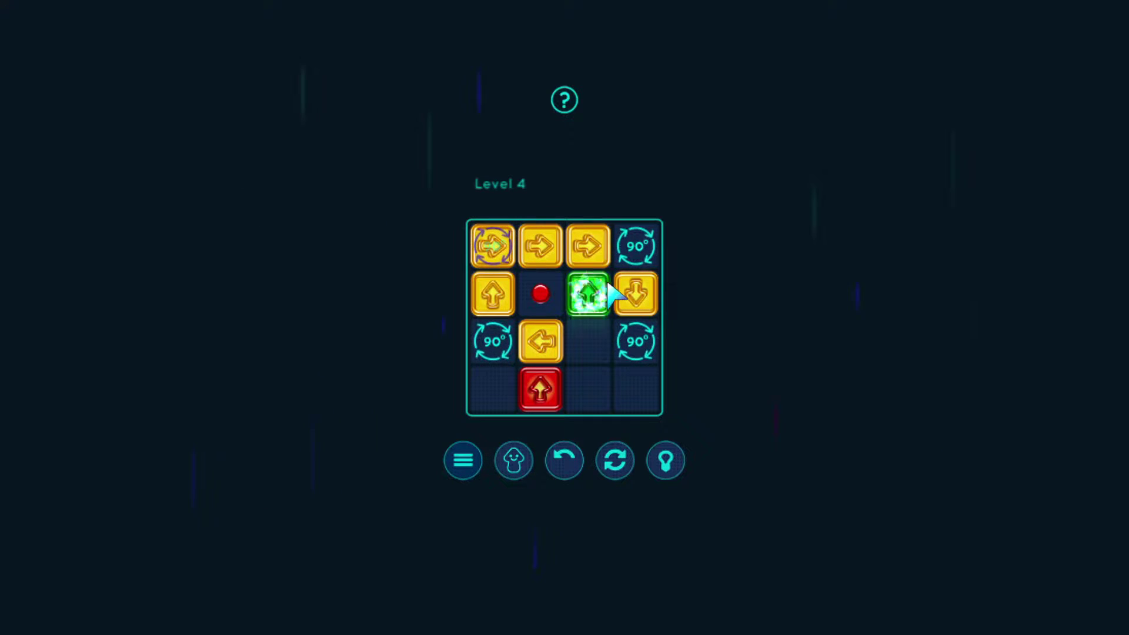
pyautogui.click(637, 294)
pyautogui.click(637, 245)
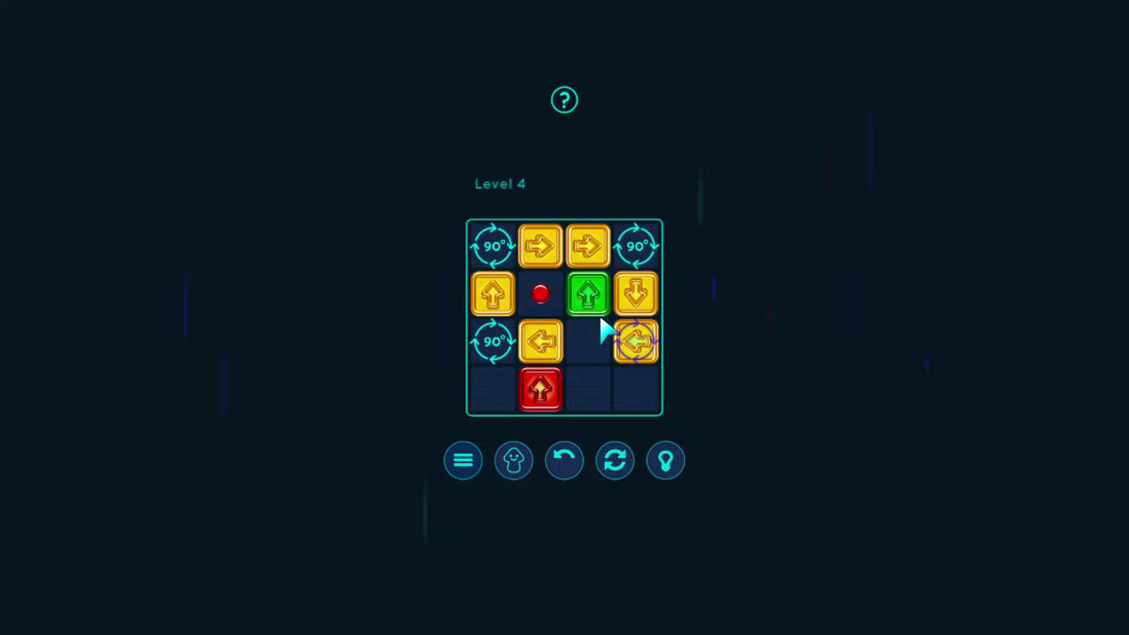
pyautogui.click(541, 245)
pyautogui.click(540, 342)
pyautogui.click(492, 295)
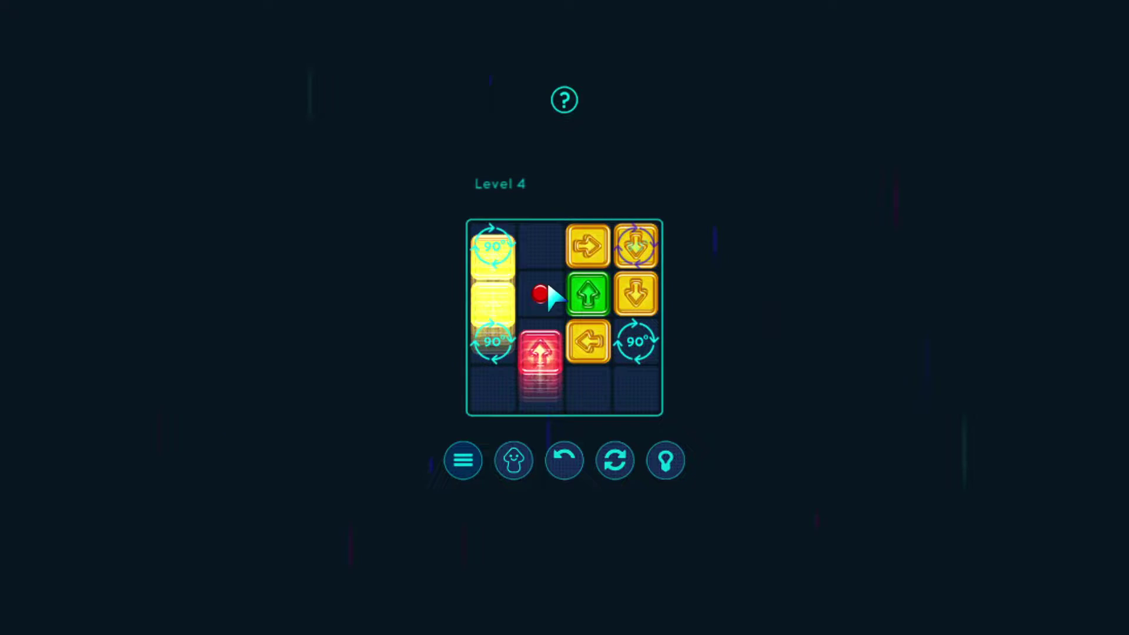
pyautogui.click(540, 391)
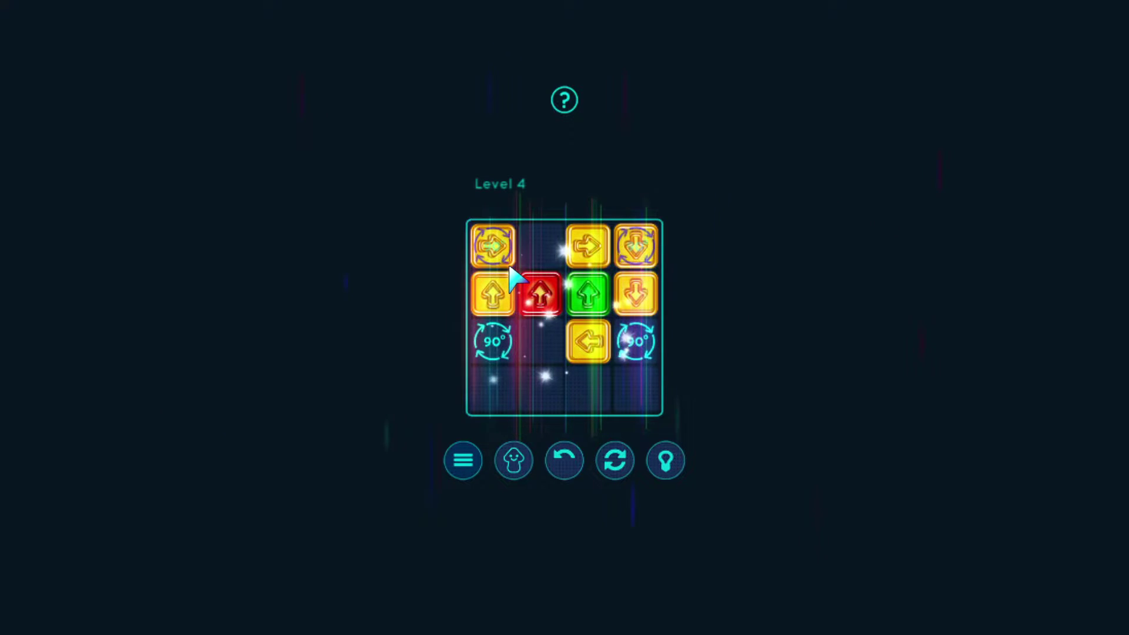
# - Open Level 5 and slide the green and red blocks right as a first attempt
pyautogui.click(547, 310)
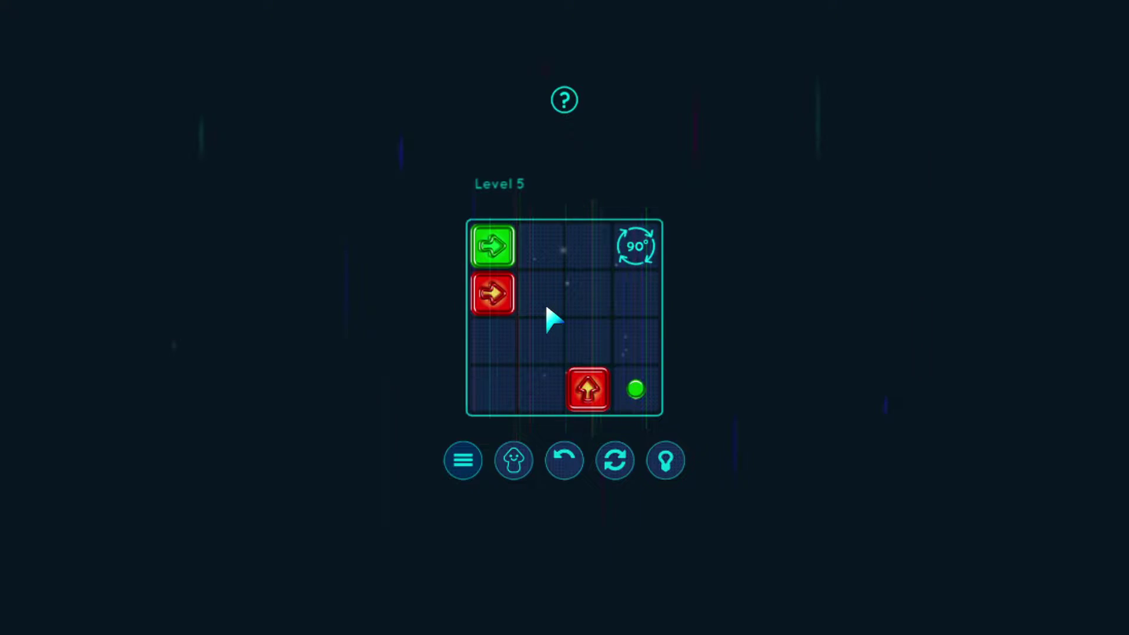
pyautogui.click(494, 293)
pyautogui.click(540, 294)
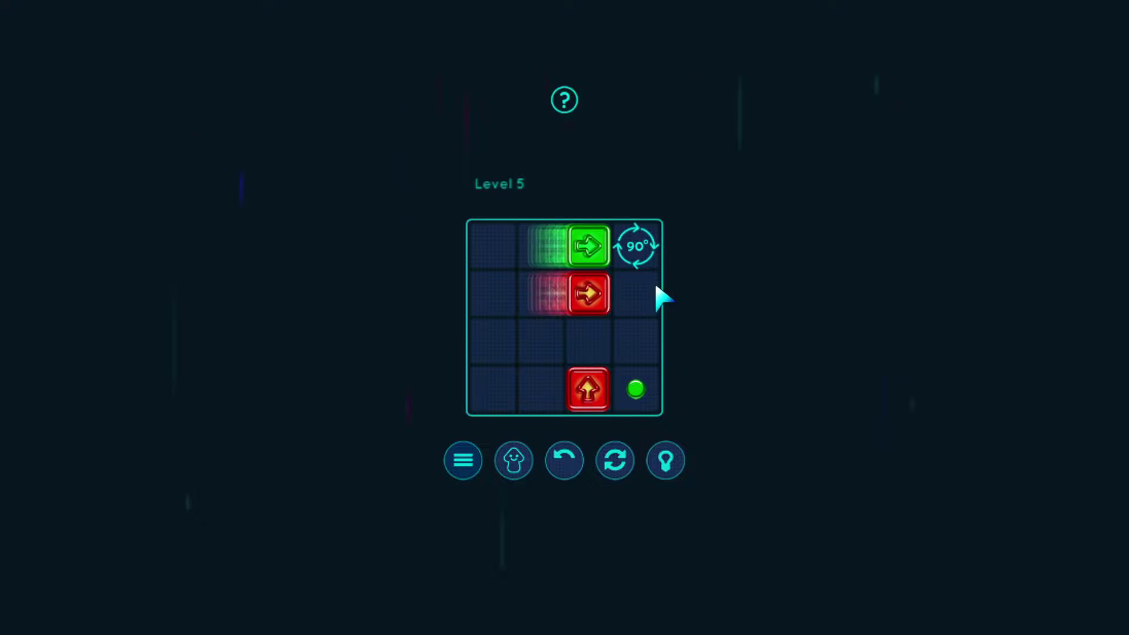
pyautogui.click(577, 284)
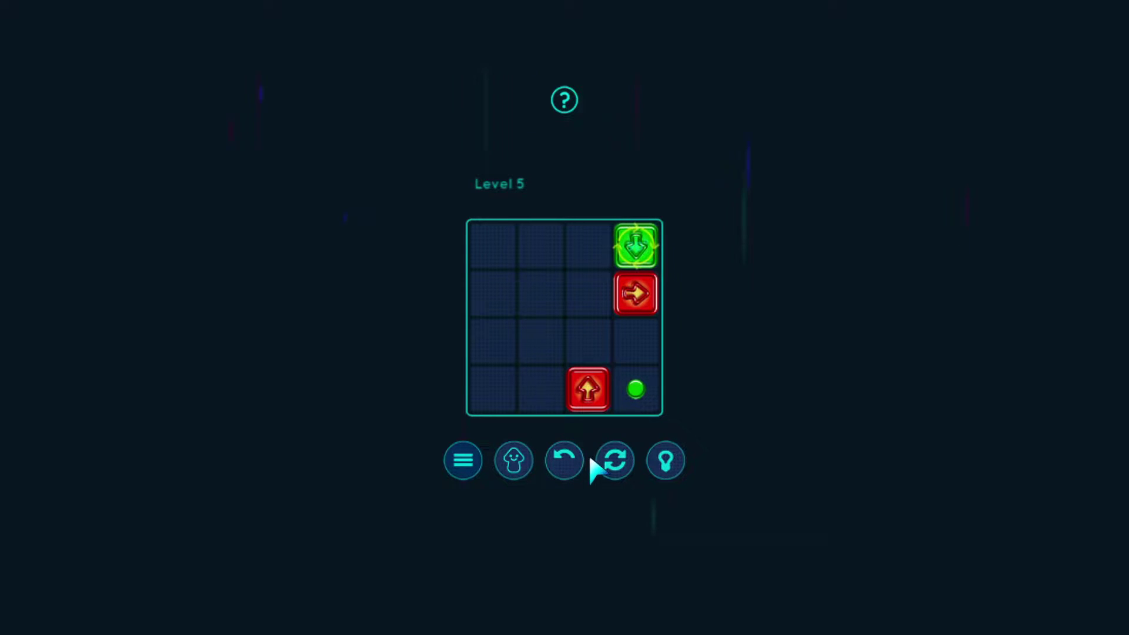
# - Restart Level 5, drop the green block onto its dot, and advance to Level 6
pyautogui.click(615, 460)
pyautogui.click(589, 388)
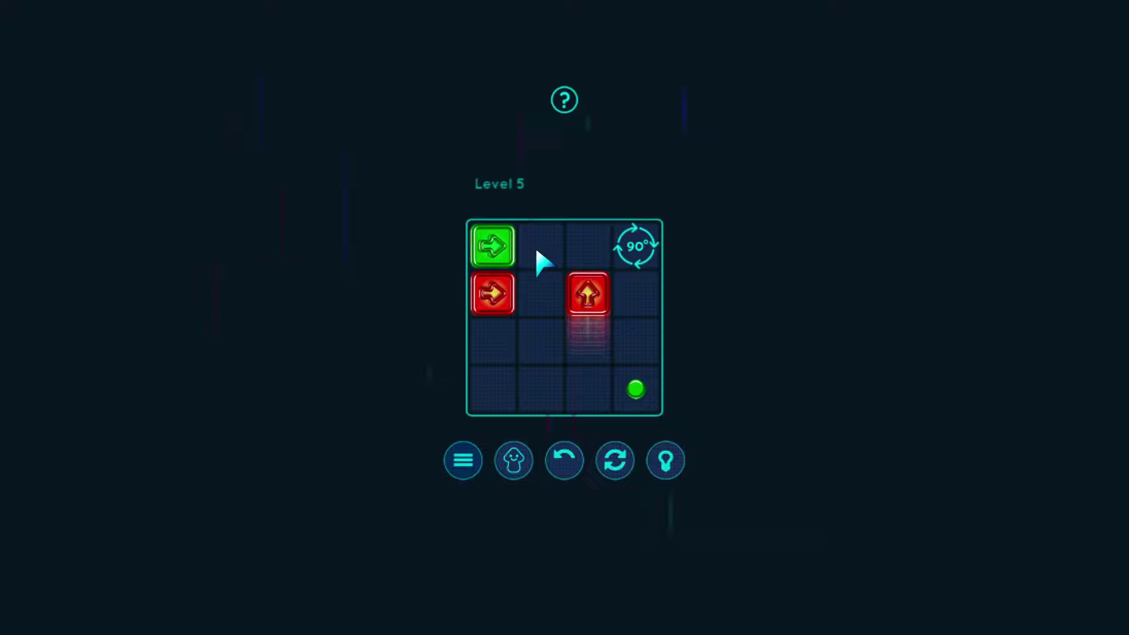
pyautogui.click(493, 247)
pyautogui.click(493, 294)
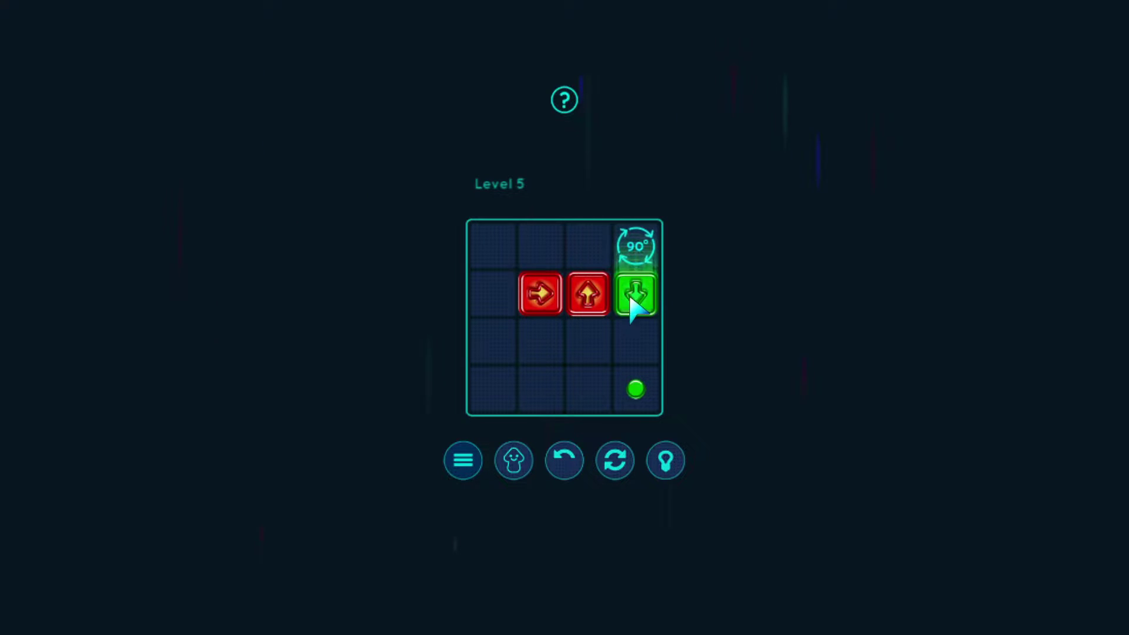
pyautogui.click(636, 300)
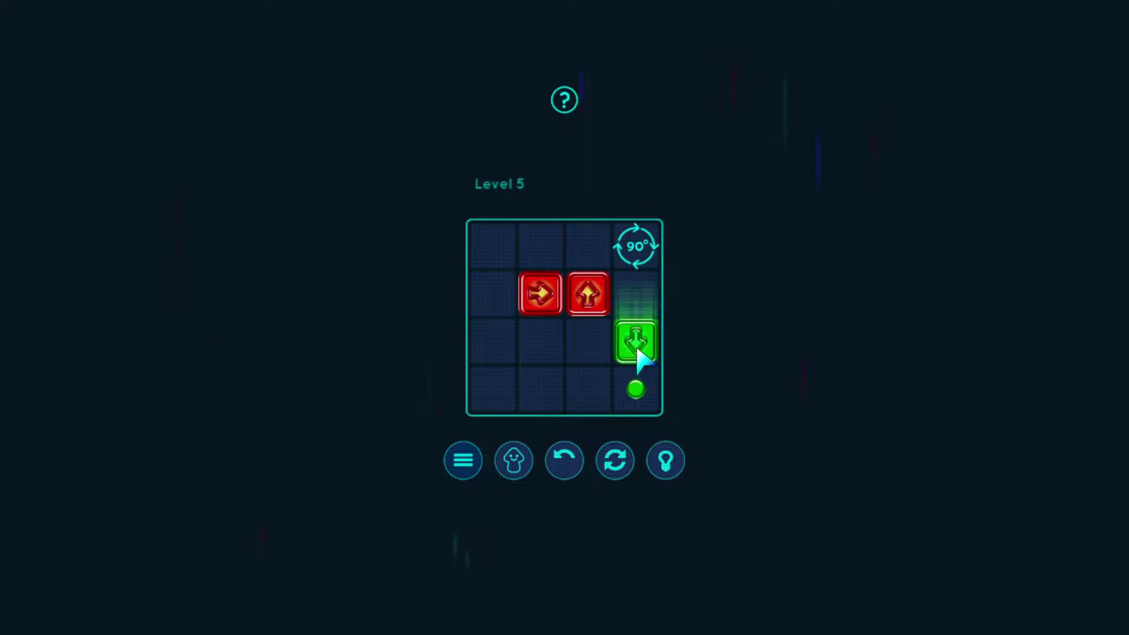
pyautogui.click(520, 335)
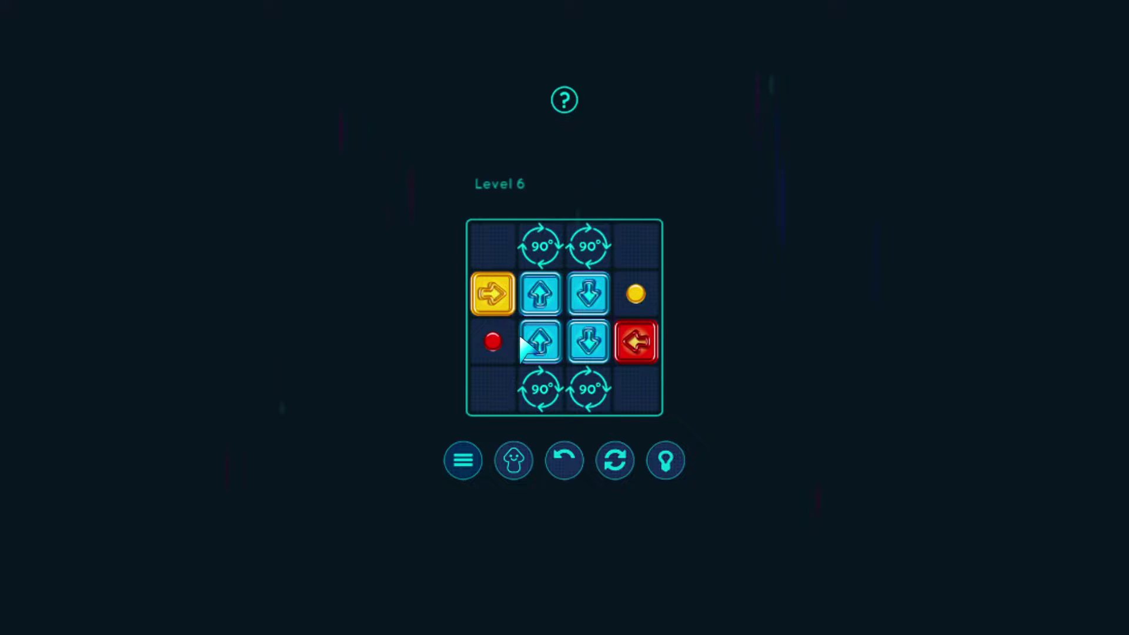
# - Rearrange Level 6's blue blocks and try moving red and yellow, reverting and restarting
pyautogui.click(551, 337)
pyautogui.click(594, 295)
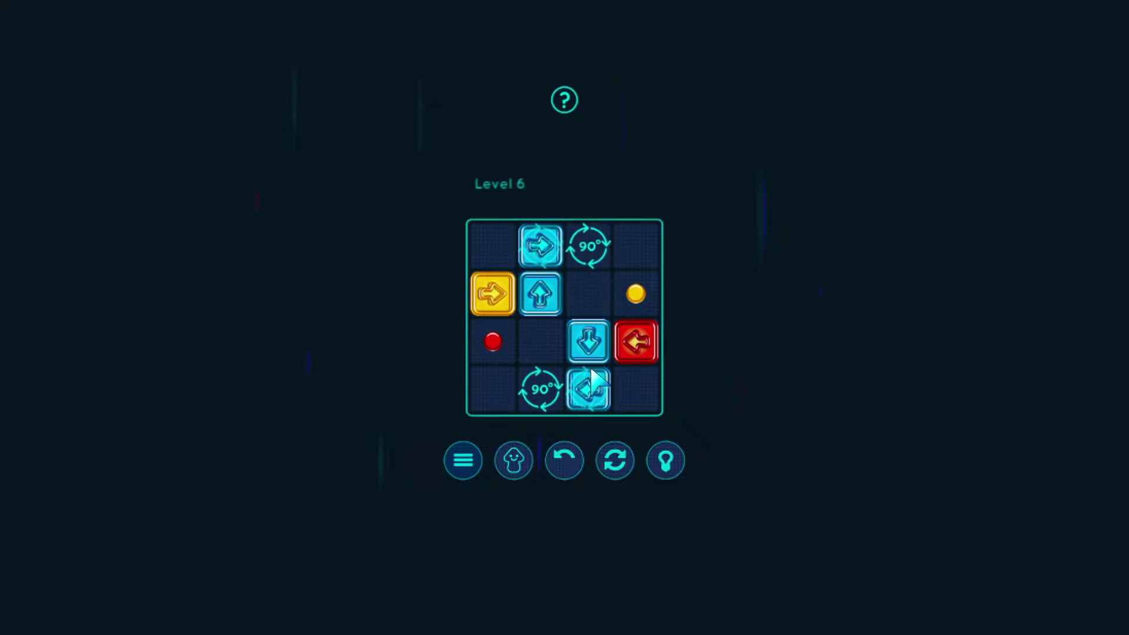
pyautogui.click(541, 296)
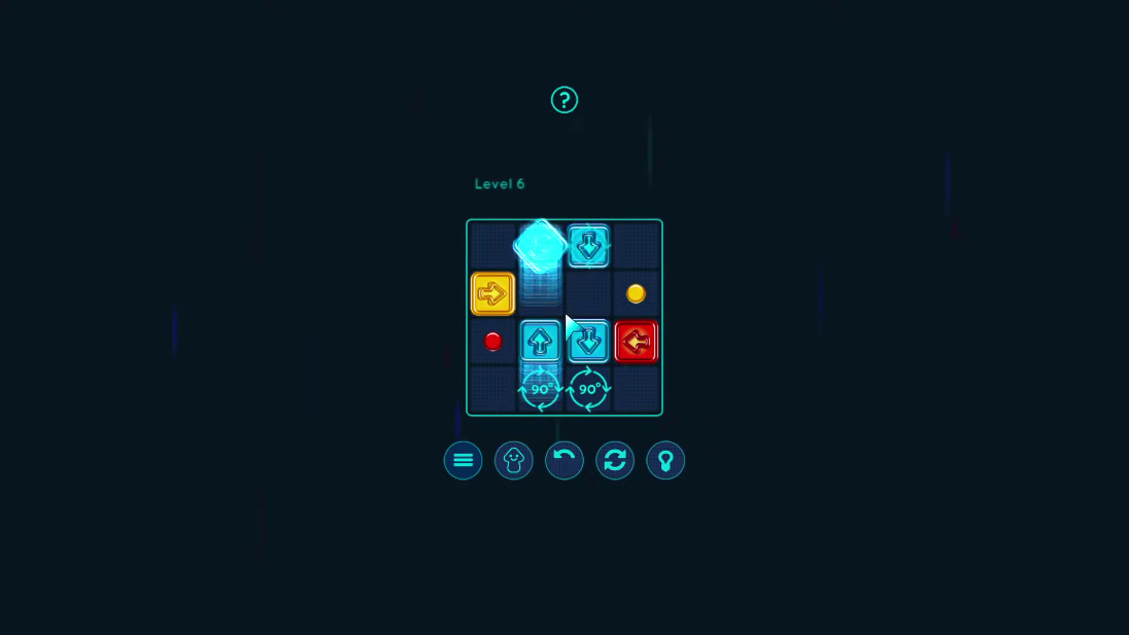
pyautogui.click(590, 388)
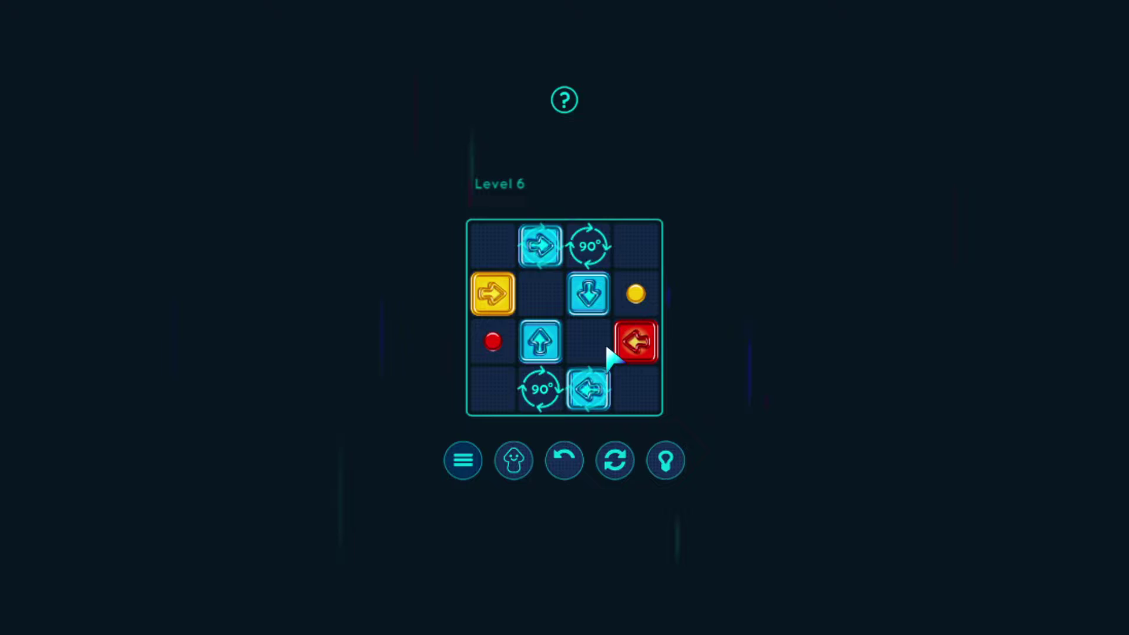
pyautogui.click(638, 345)
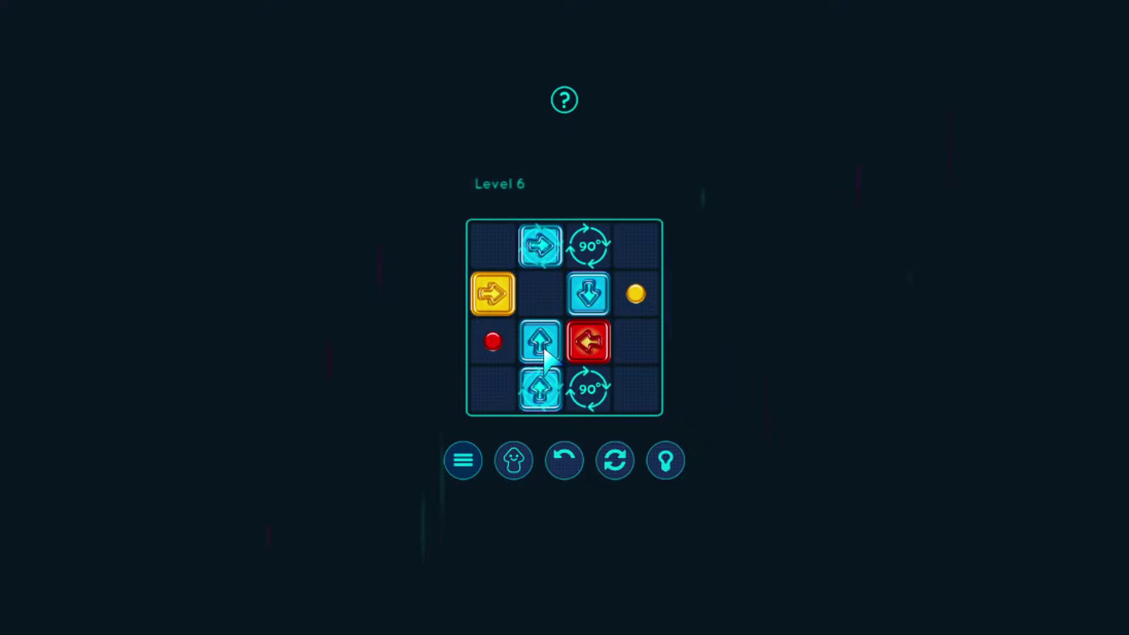
pyautogui.click(494, 294)
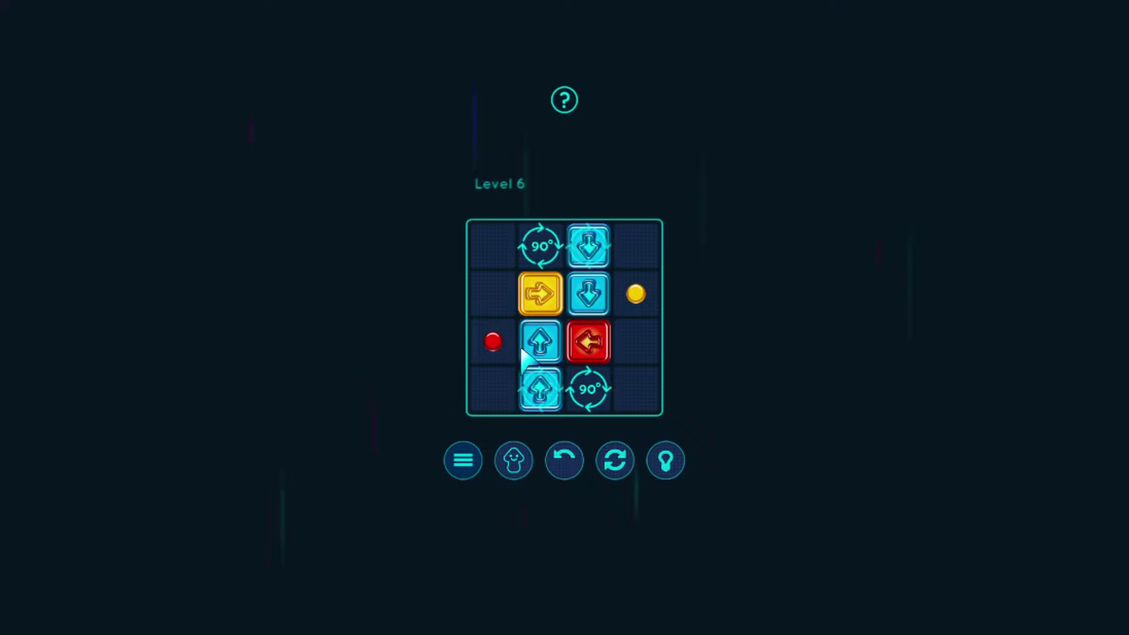
pyautogui.click(565, 461)
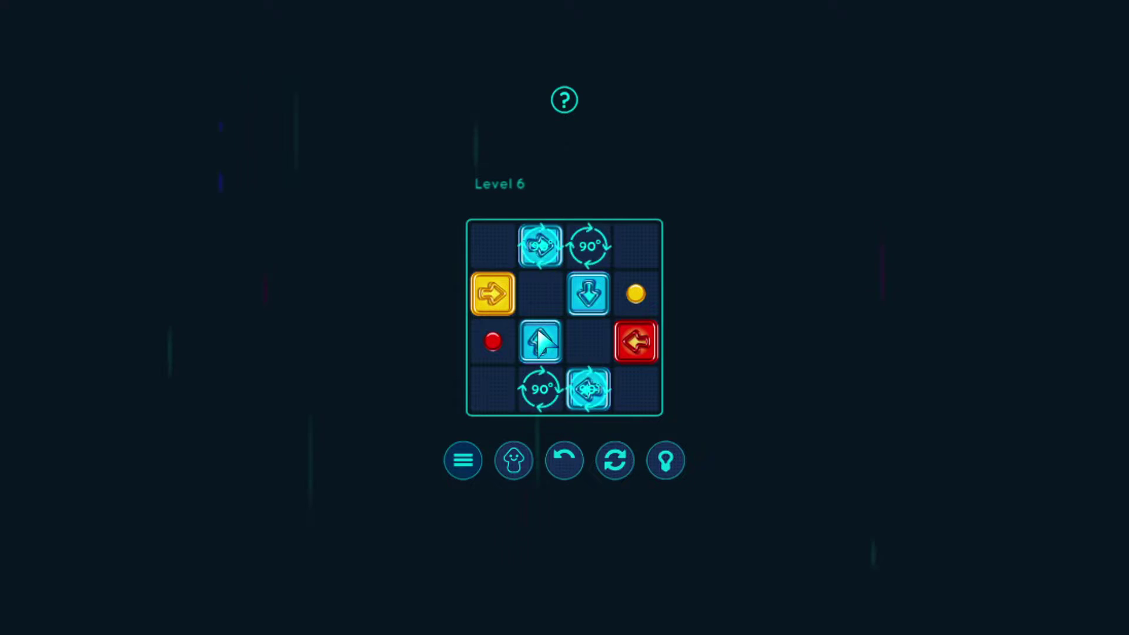
pyautogui.click(636, 342)
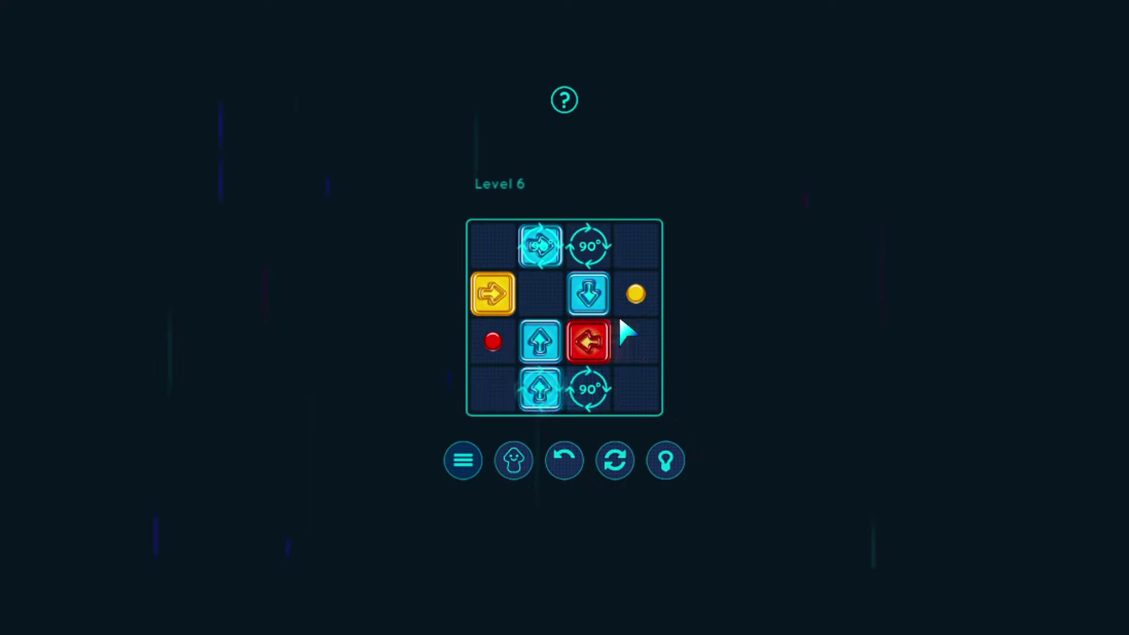
pyautogui.click(589, 394)
pyautogui.click(616, 461)
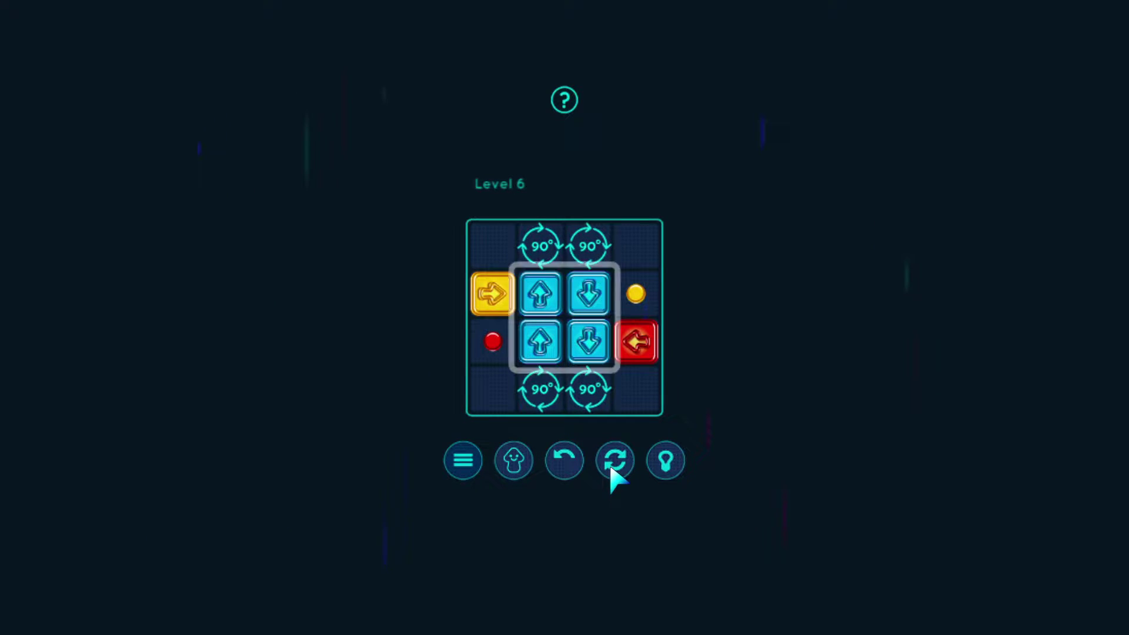
# - Shift the blue blocks out of the way and land the red block on its dot
pyautogui.click(565, 401)
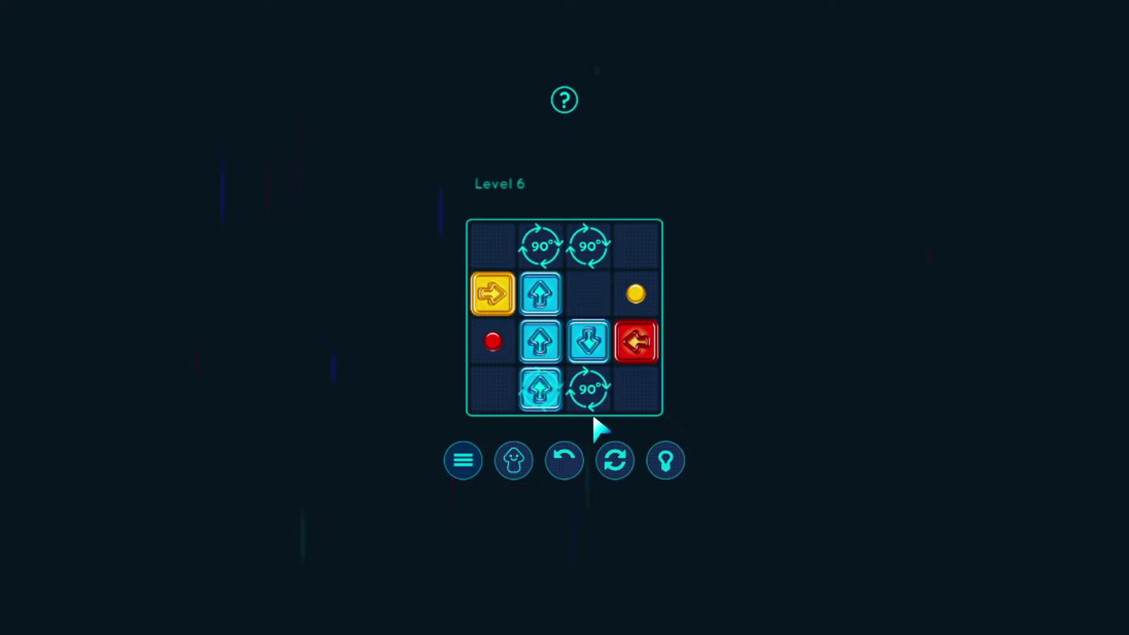
pyautogui.click(592, 408)
pyautogui.click(541, 343)
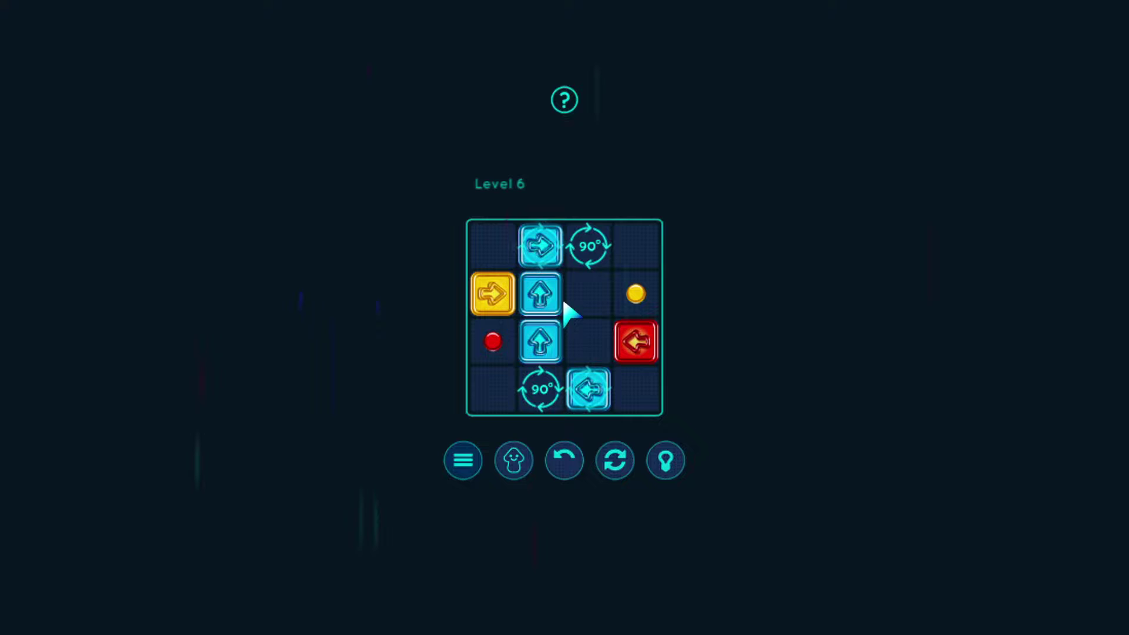
pyautogui.click(540, 247)
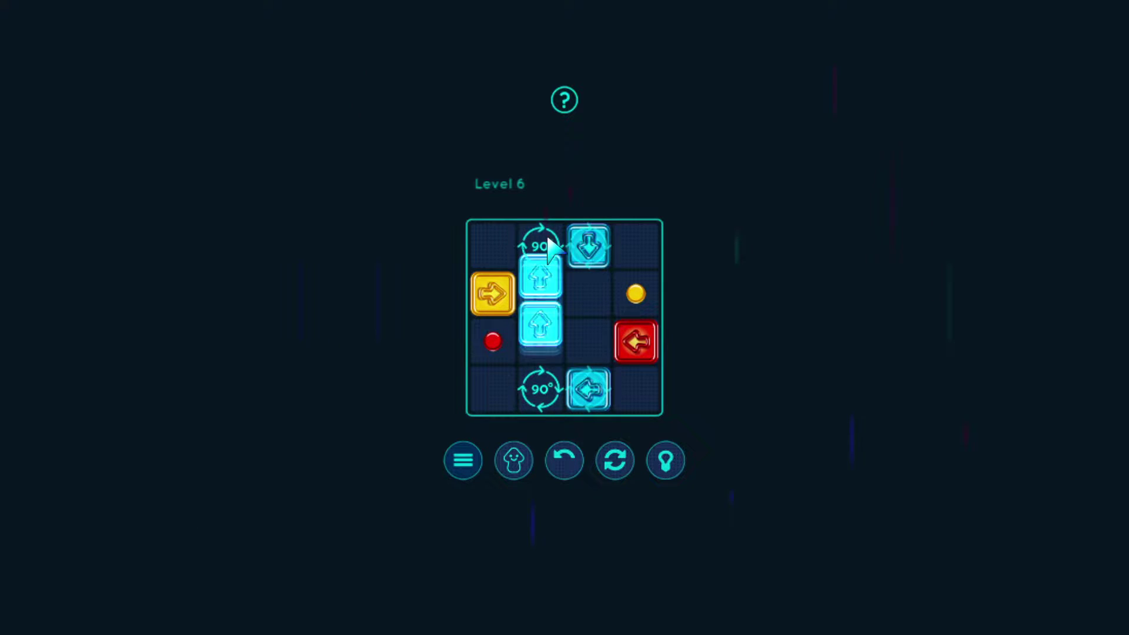
pyautogui.click(542, 343)
pyautogui.click(636, 342)
pyautogui.click(588, 343)
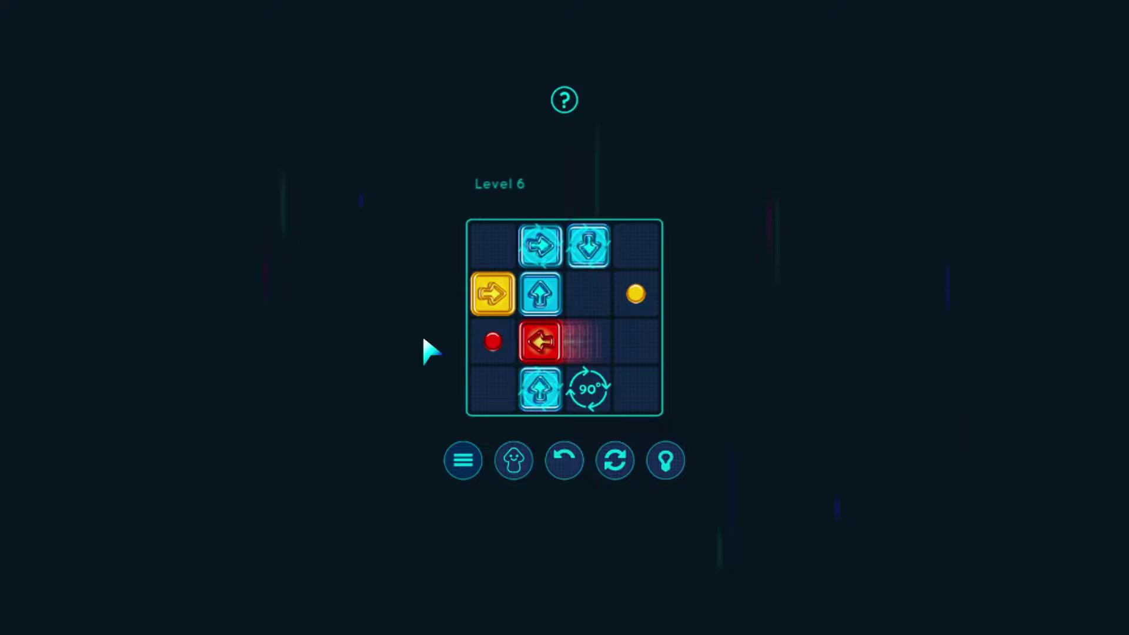
# - Clear a path, slide the yellow block onto its dot, and continue to Level 7
pyautogui.click(589, 256)
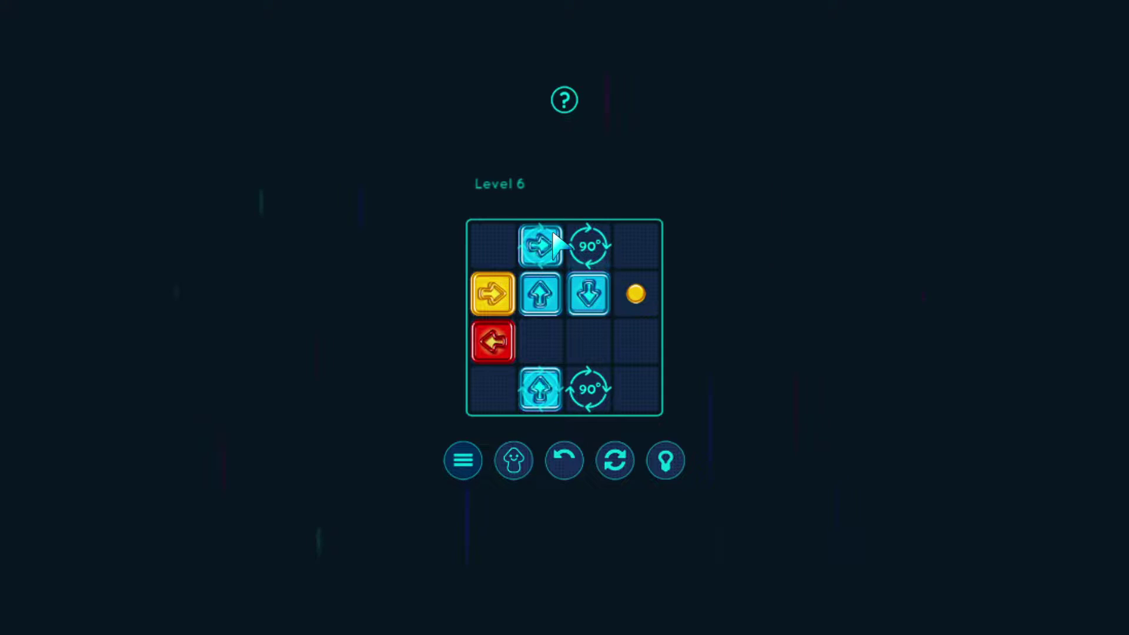
pyautogui.click(542, 342)
pyautogui.click(590, 300)
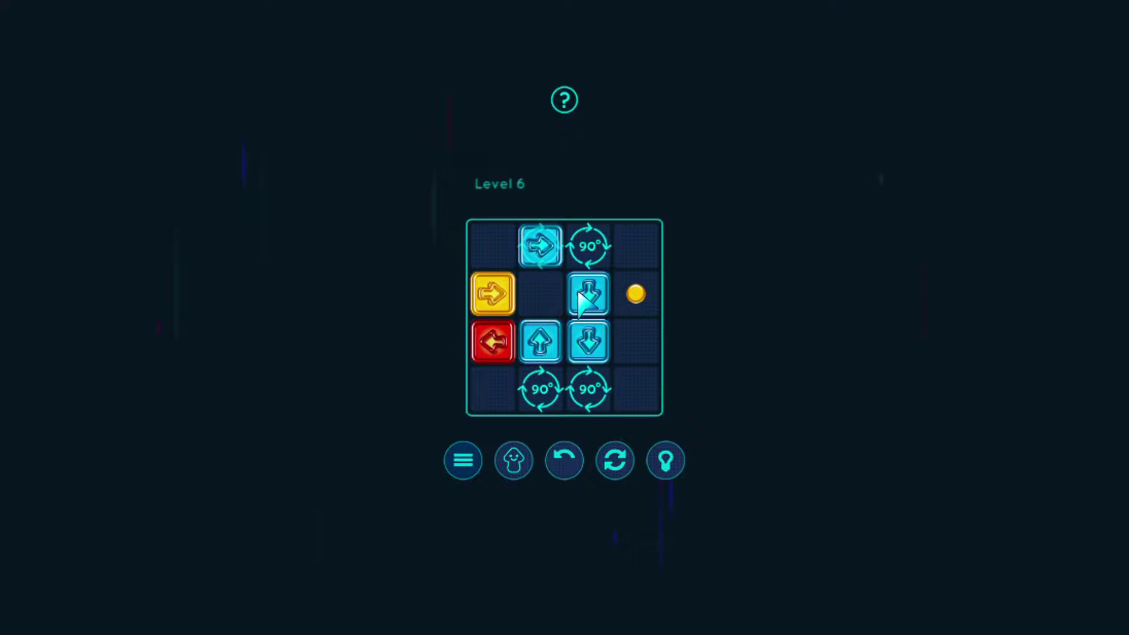
pyautogui.click(590, 388)
pyautogui.click(493, 295)
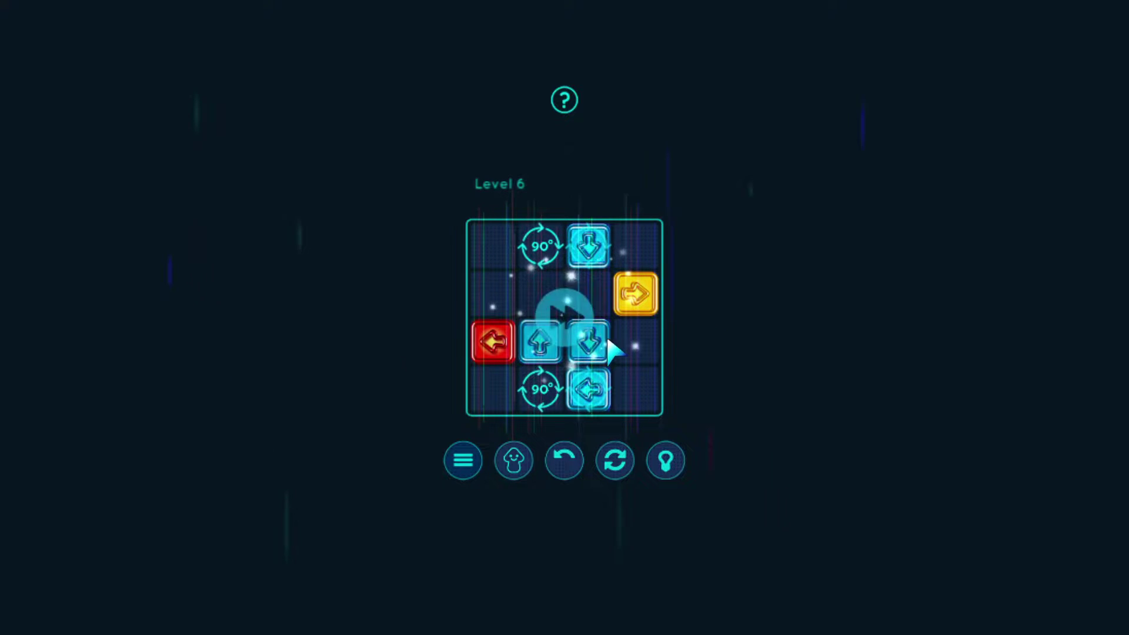
pyautogui.click(561, 319)
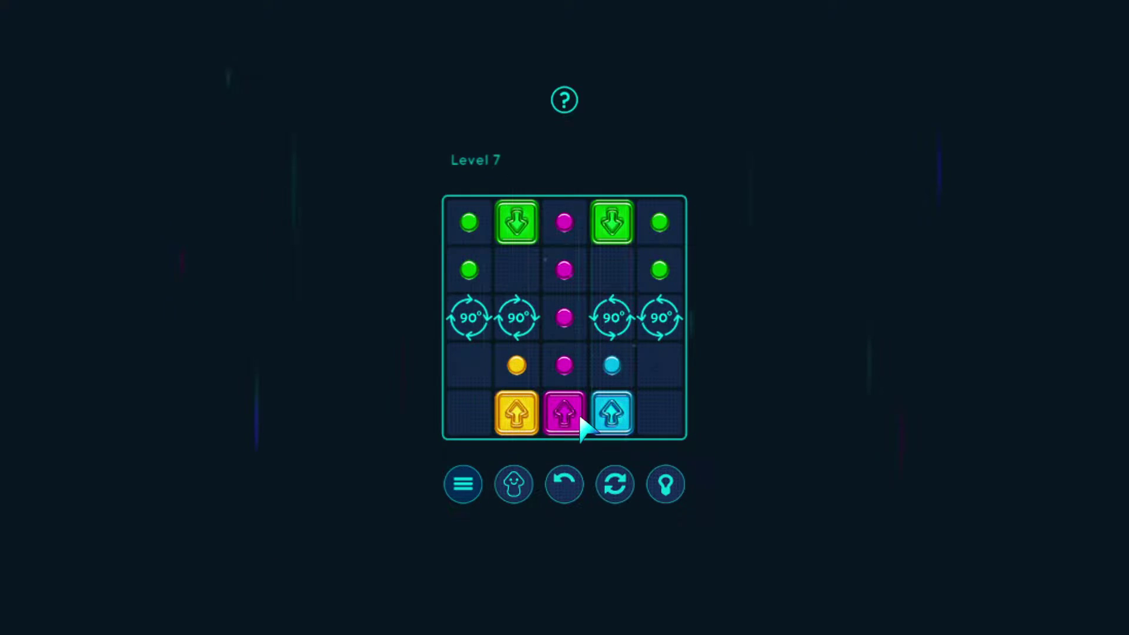
# - Send the bottom and pink blocks upward on Level 7, then restart the level
pyautogui.click(548, 402)
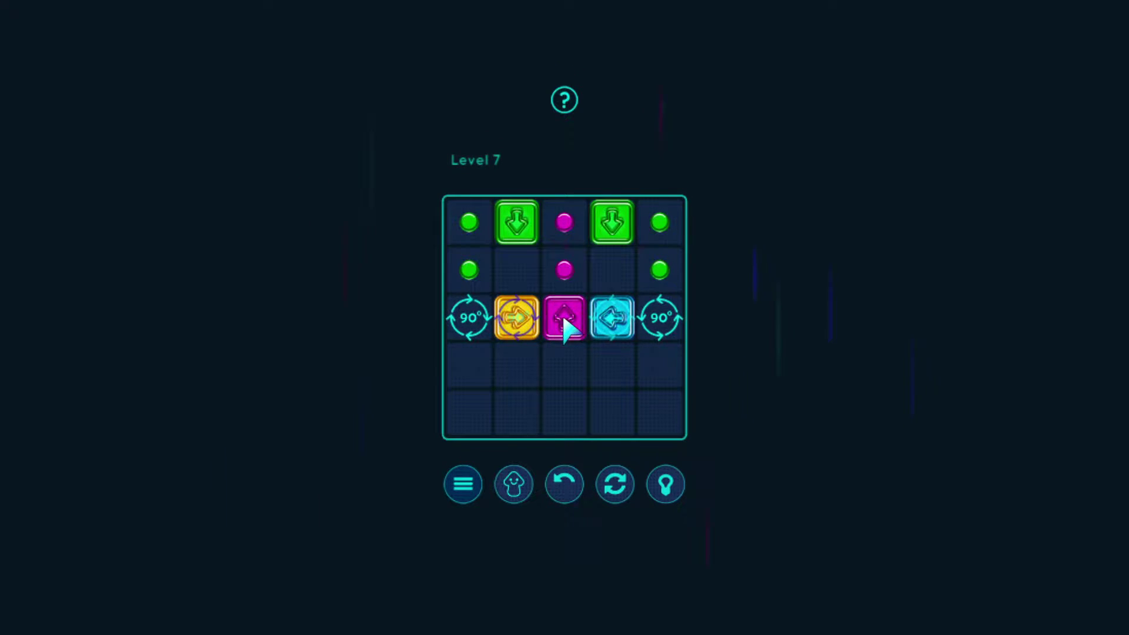
pyautogui.click(563, 314)
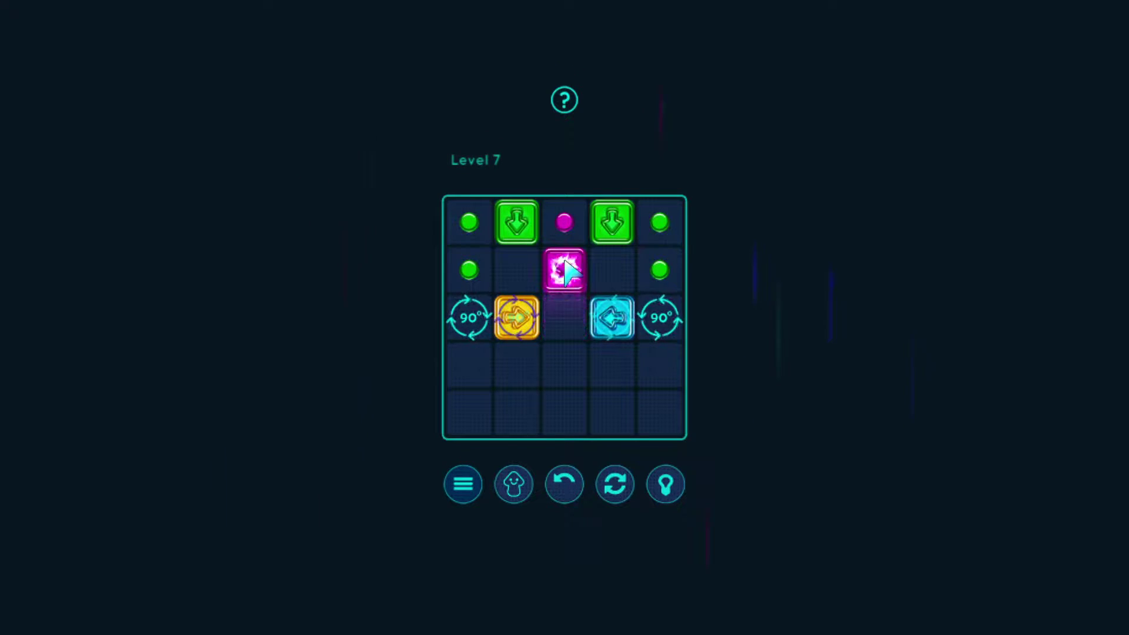
pyautogui.click(610, 238)
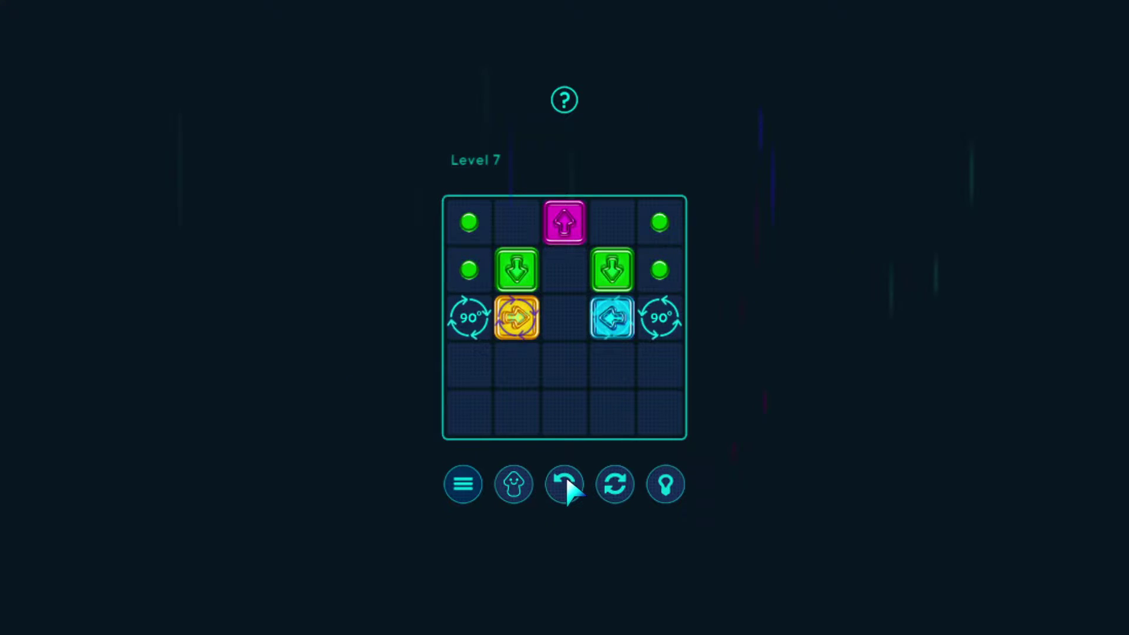
pyautogui.click(614, 484)
# - Route the green blocks through the rotators and send the blocks up to collect all dots
pyautogui.click(590, 227)
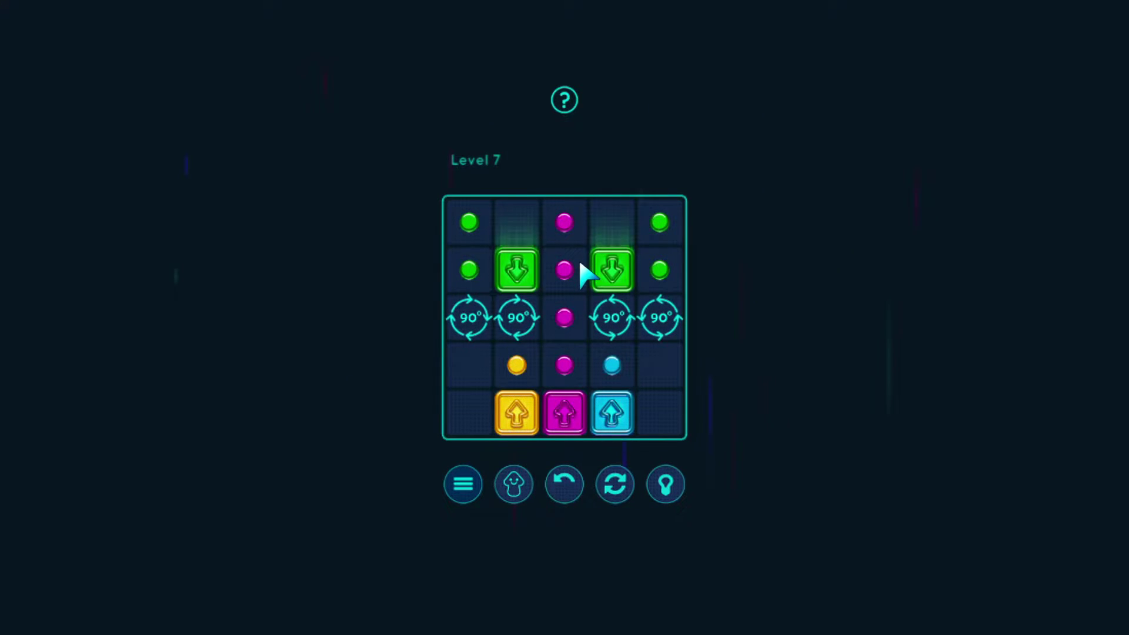
pyautogui.click(617, 320)
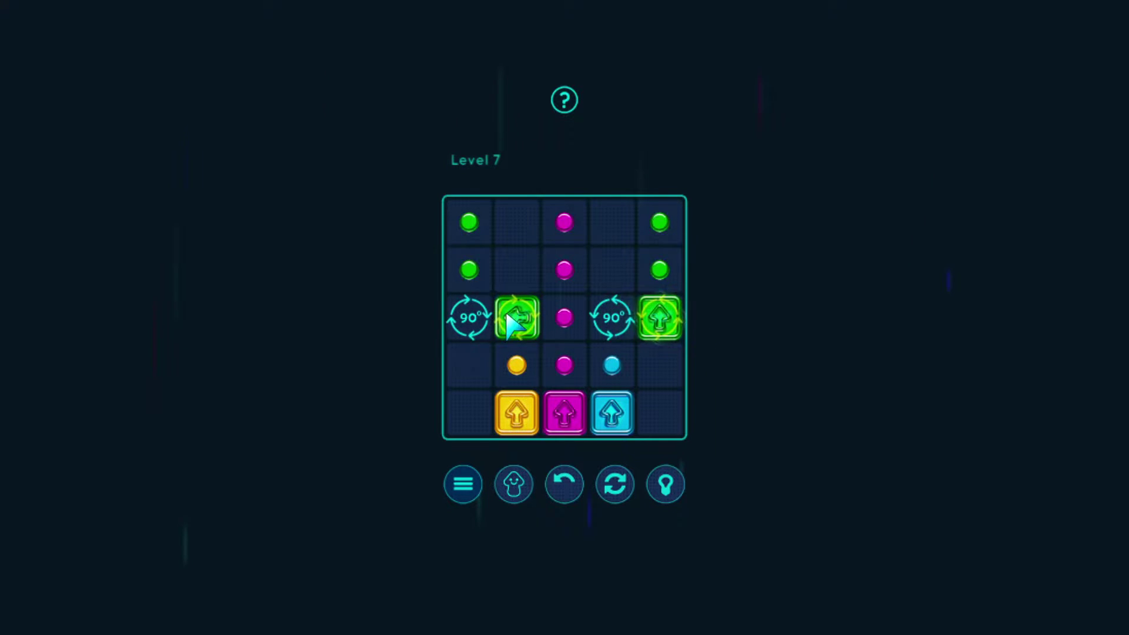
pyautogui.click(661, 317)
pyautogui.click(648, 253)
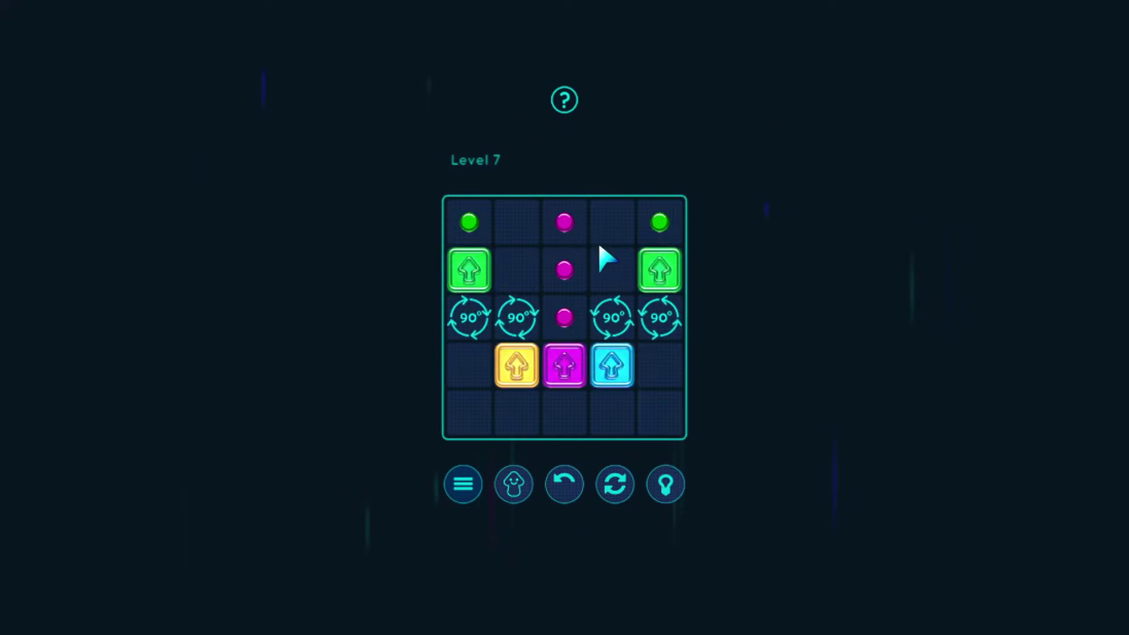
pyautogui.click(591, 243)
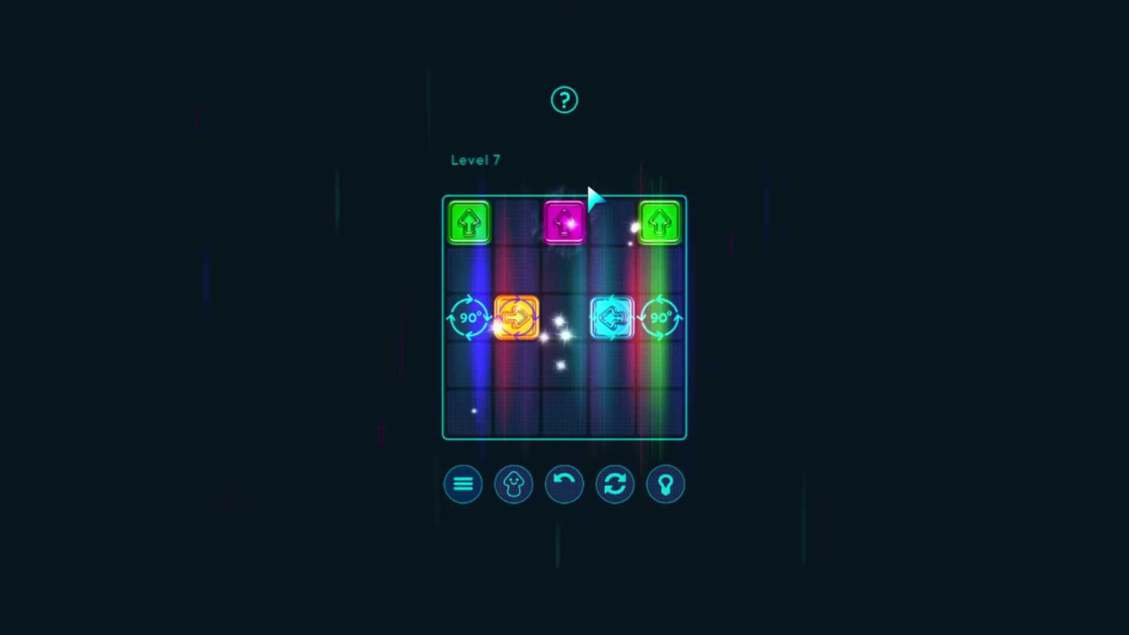
# - On Level 8, shift the blue blocks and route the gold block down, right and up over its dots
pyautogui.click(570, 328)
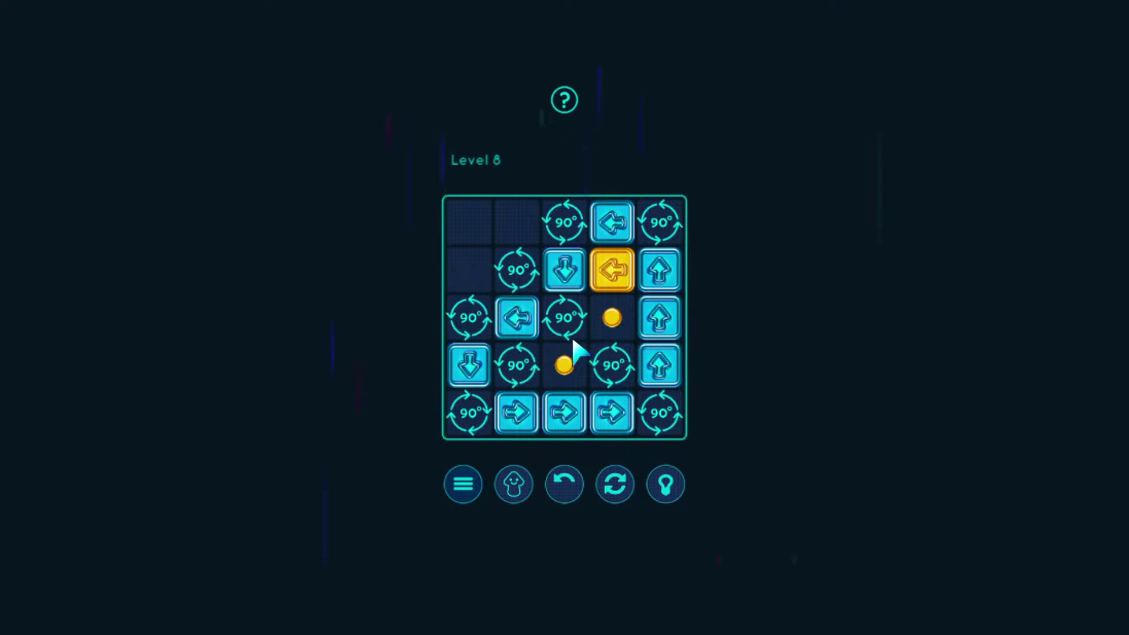
pyautogui.click(563, 270)
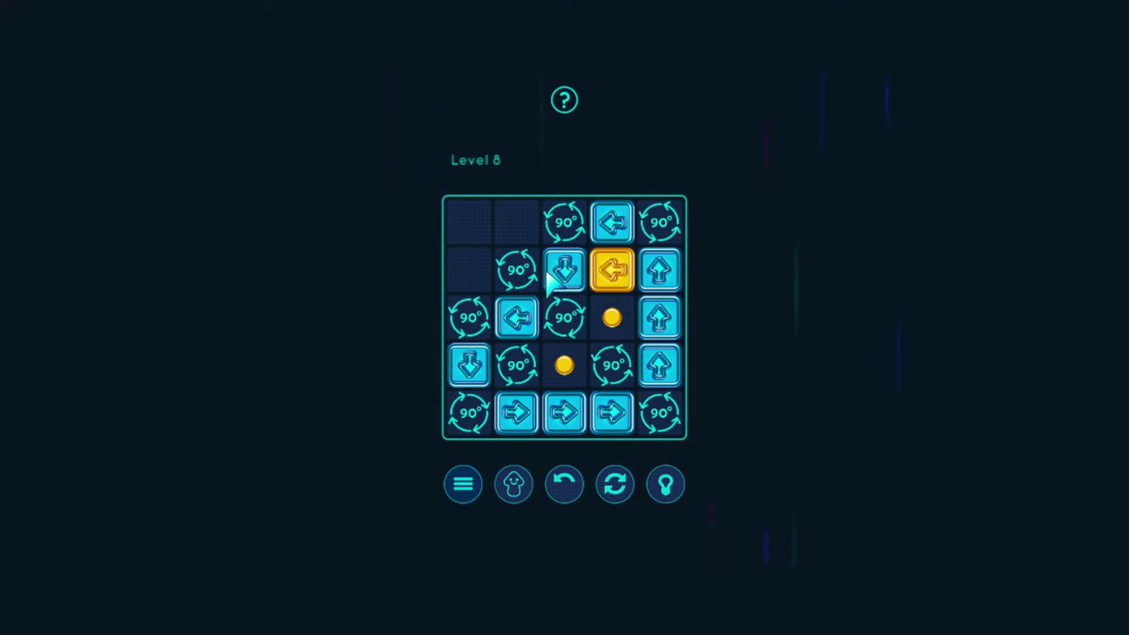
pyautogui.click(468, 318)
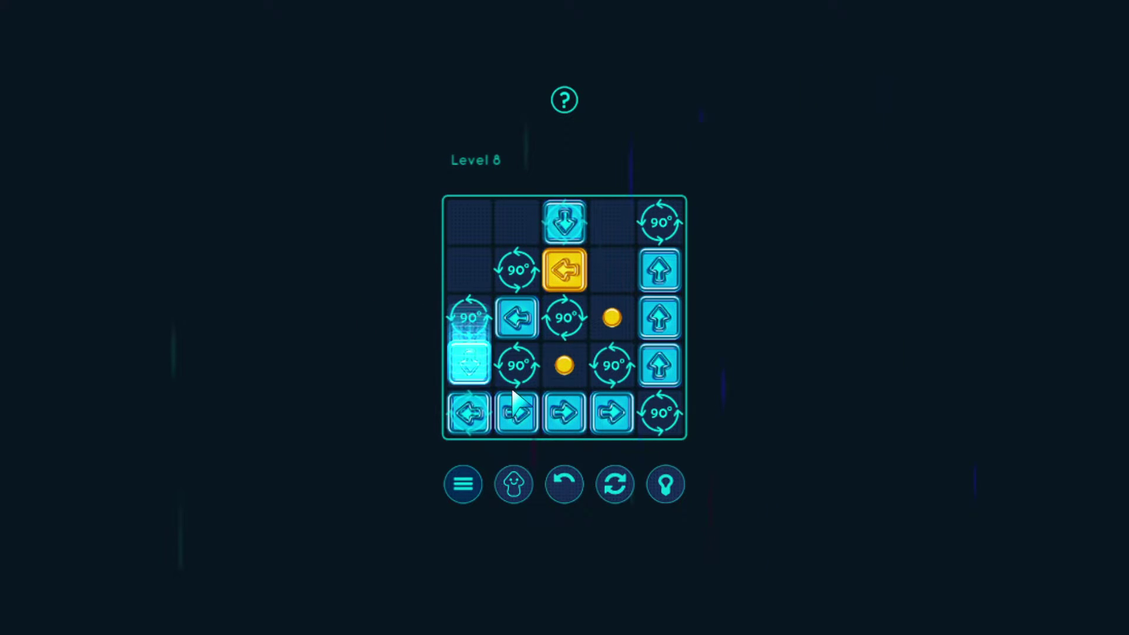
pyautogui.click(565, 270)
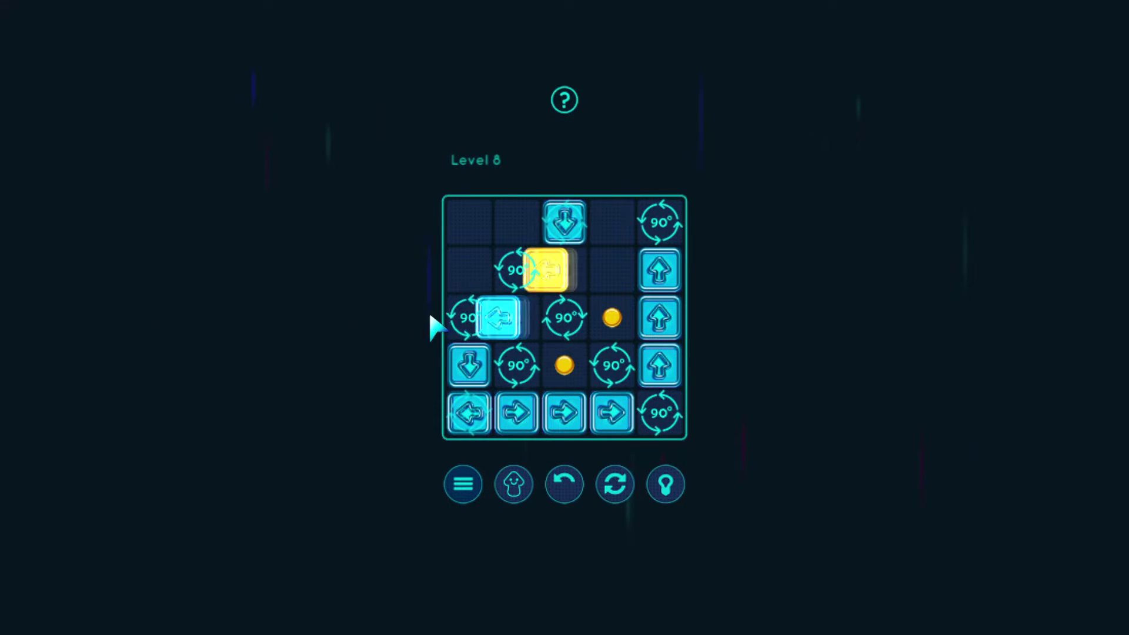
pyautogui.click(516, 317)
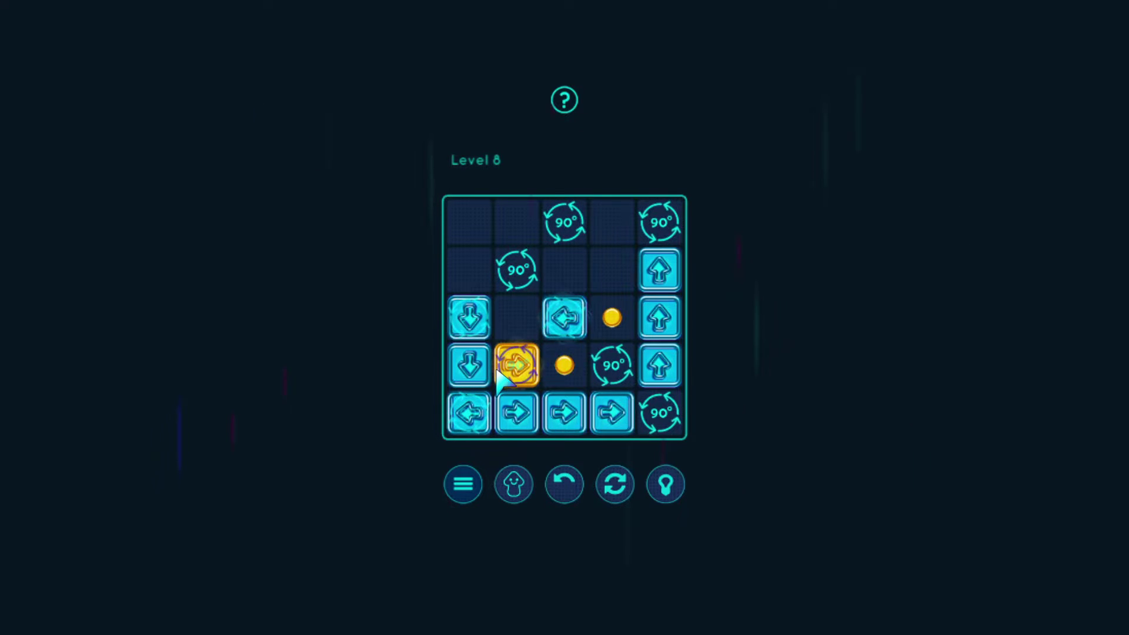
pyautogui.click(614, 365)
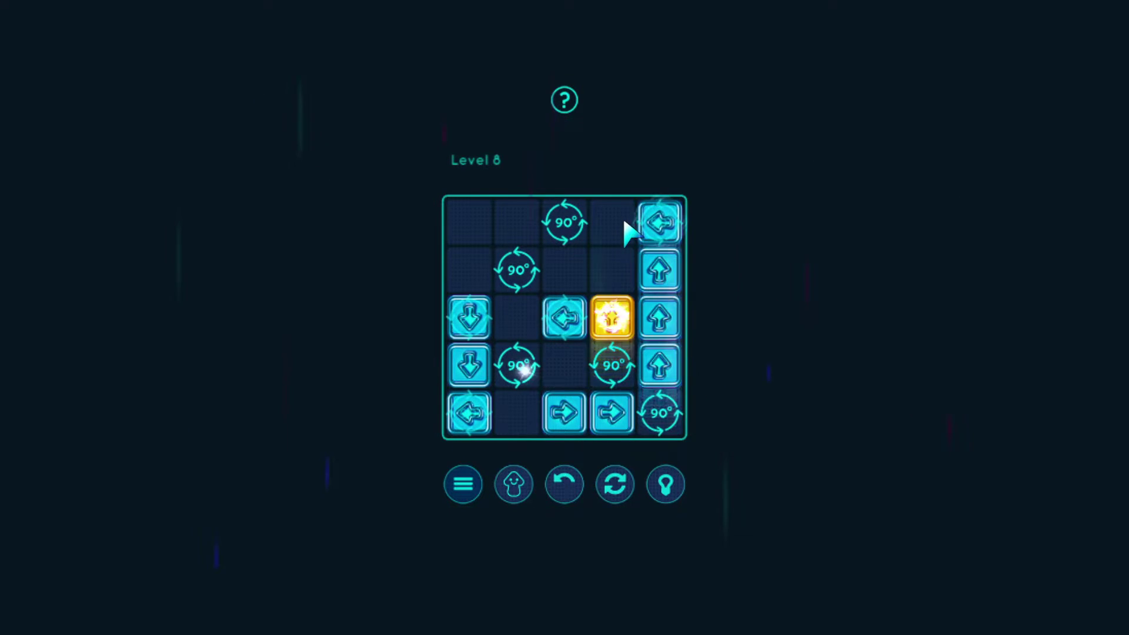
pyautogui.click(564, 313)
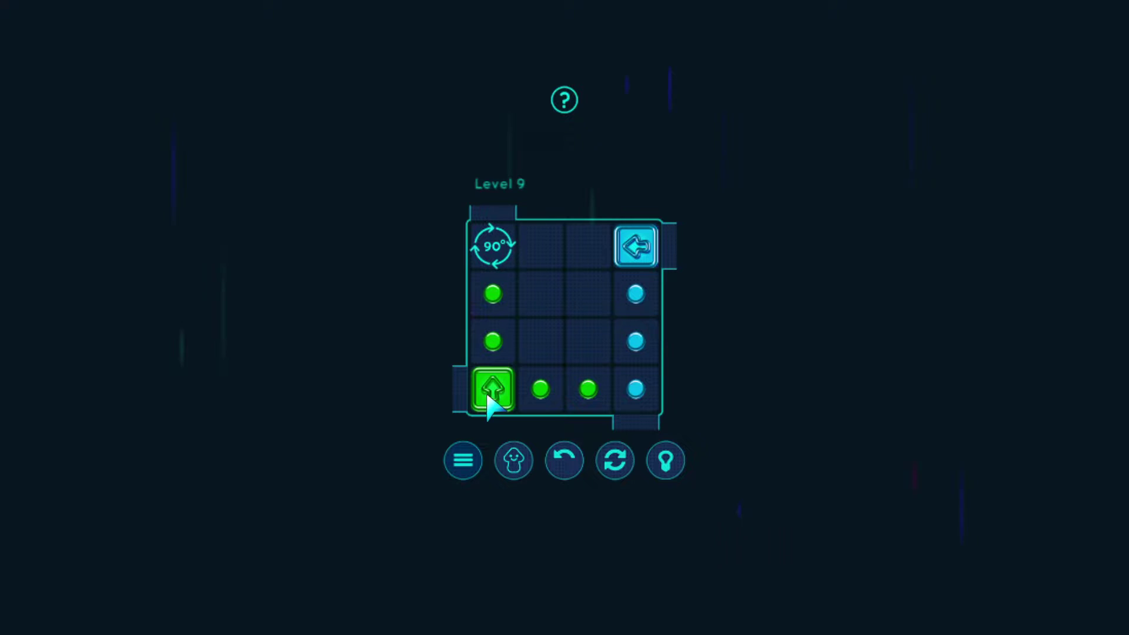
# - Slide the blue and green blocks over their Level 9 dots and continue to Level 10
pyautogui.click(635, 246)
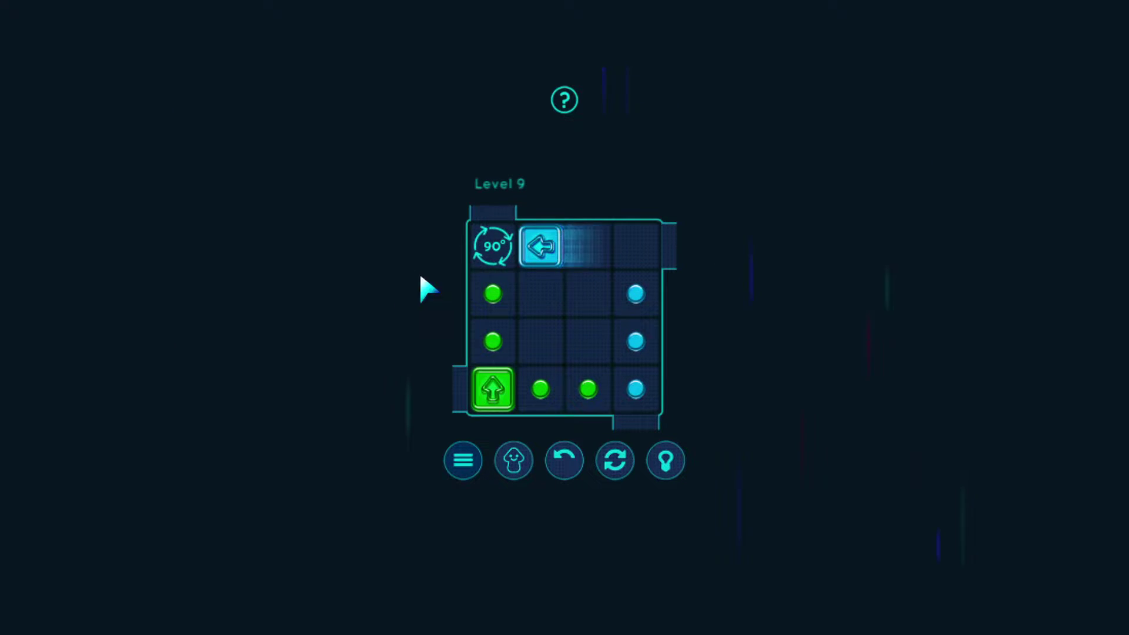
pyautogui.click(492, 390)
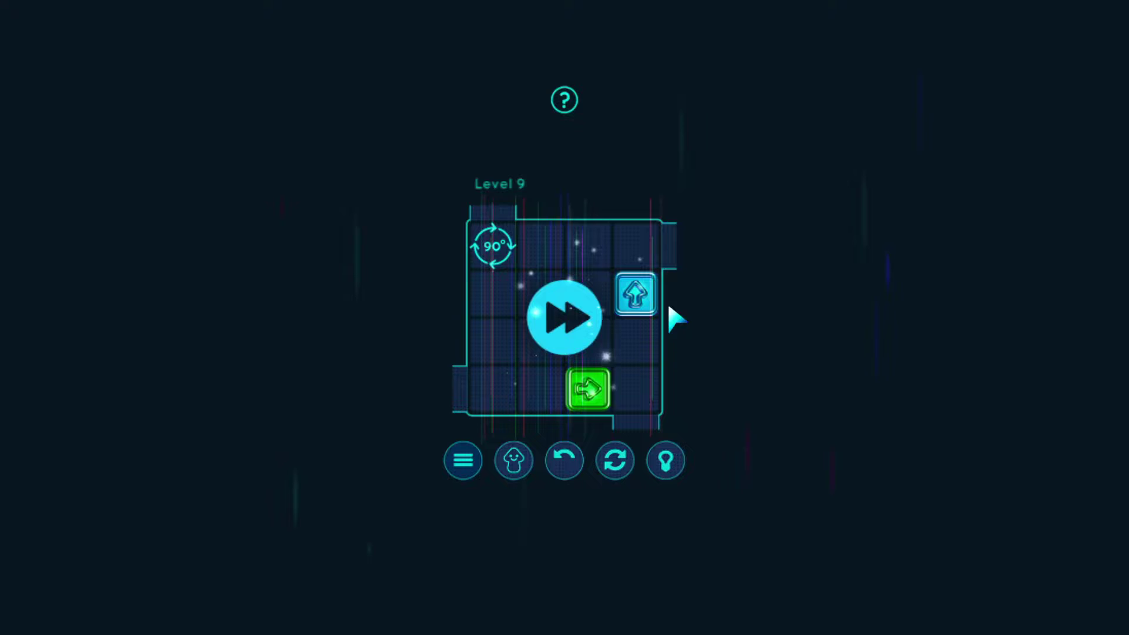
pyautogui.click(559, 323)
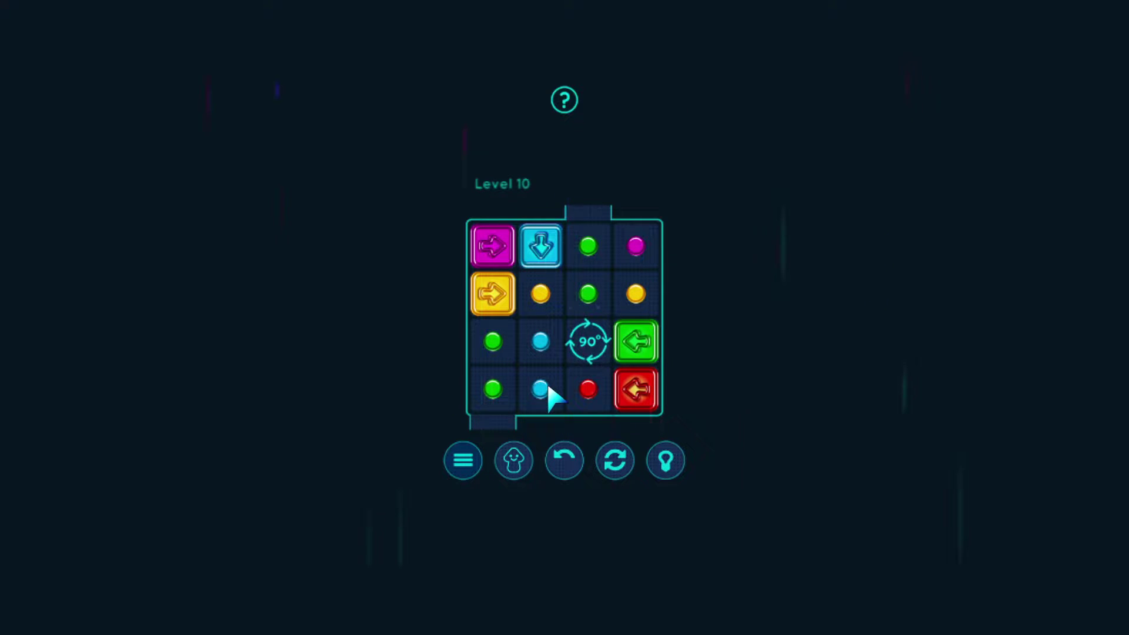
# - Move the green, red, yellow, cyan and magenta blocks onto their Level 10 dots
pyautogui.click(635, 389)
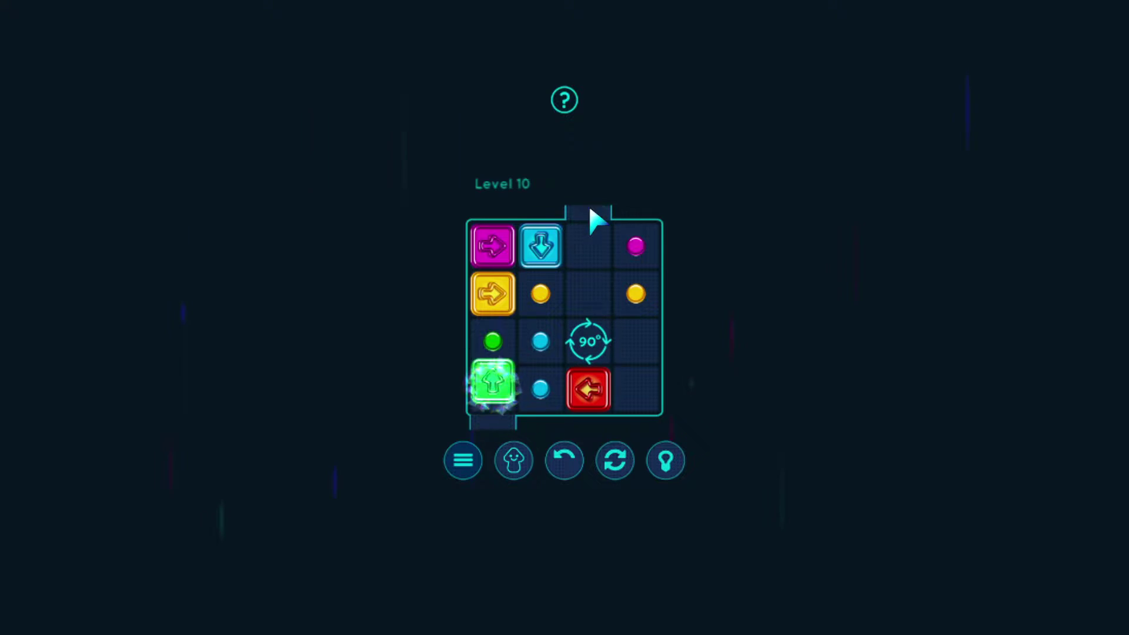
pyautogui.click(493, 294)
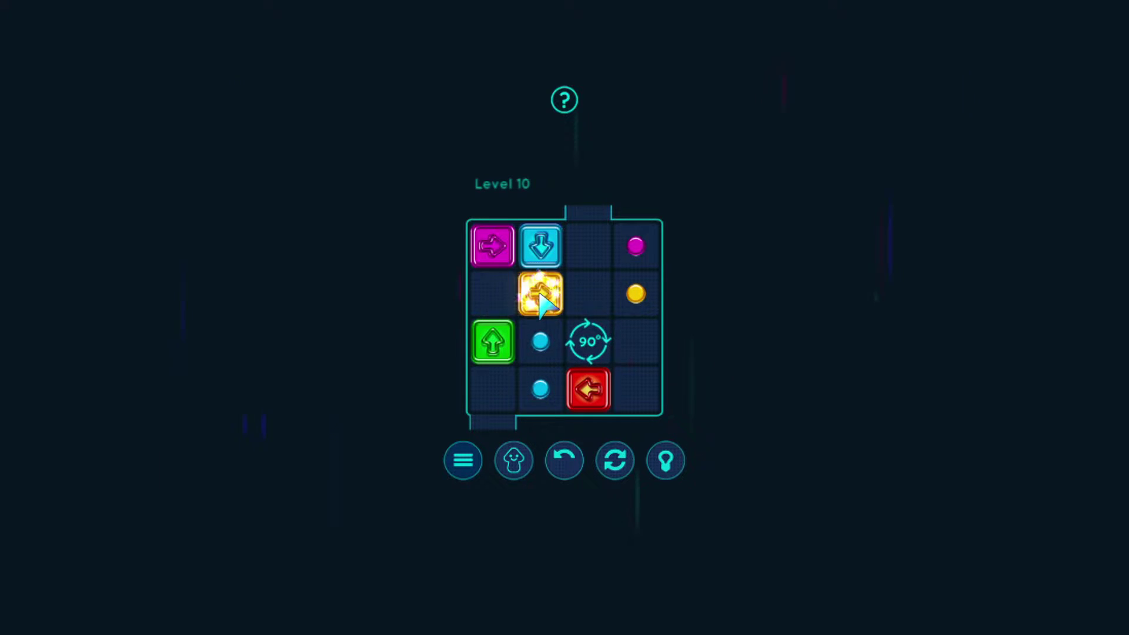
pyautogui.click(541, 246)
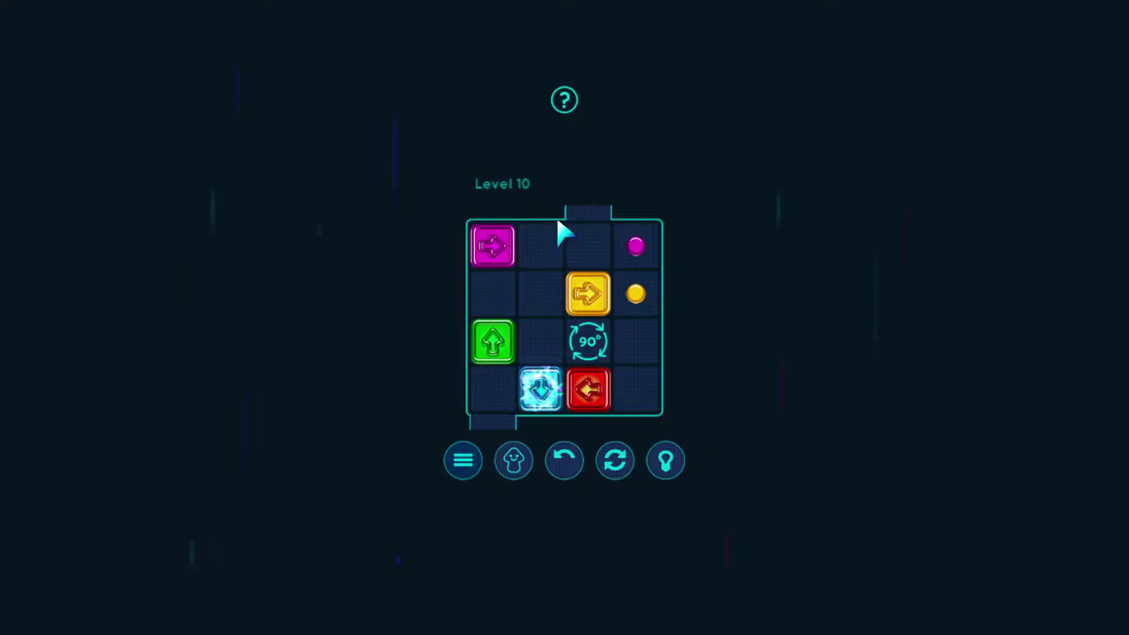
pyautogui.click(493, 246)
pyautogui.click(587, 294)
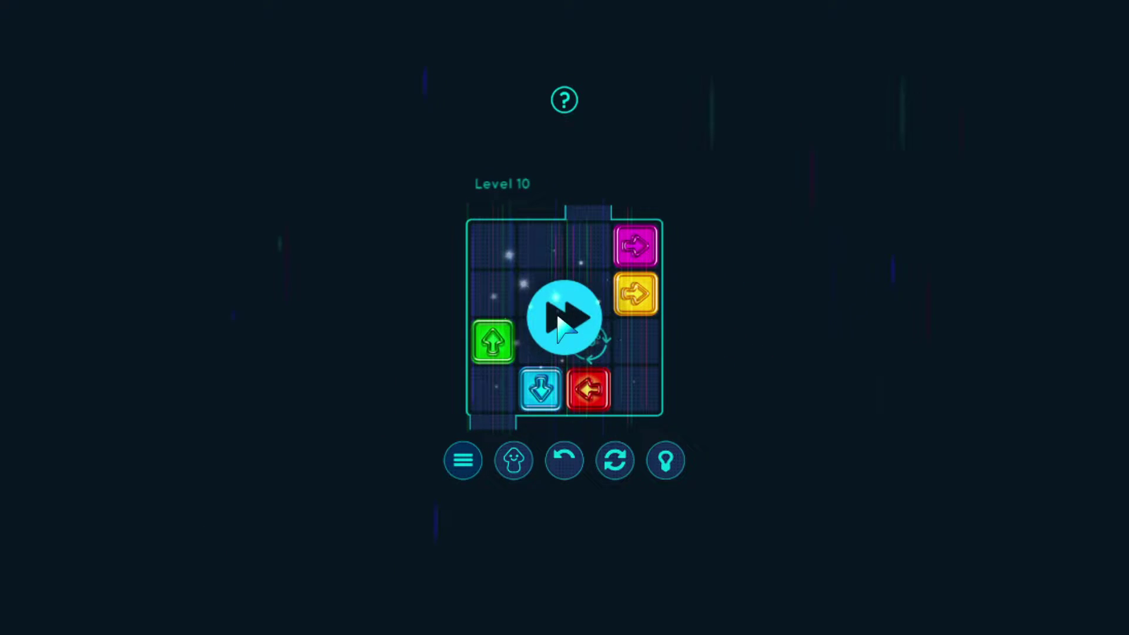
# - Start Level 11 and clear it by launching the four up-arrow blocks and the yellow block
pyautogui.click(565, 317)
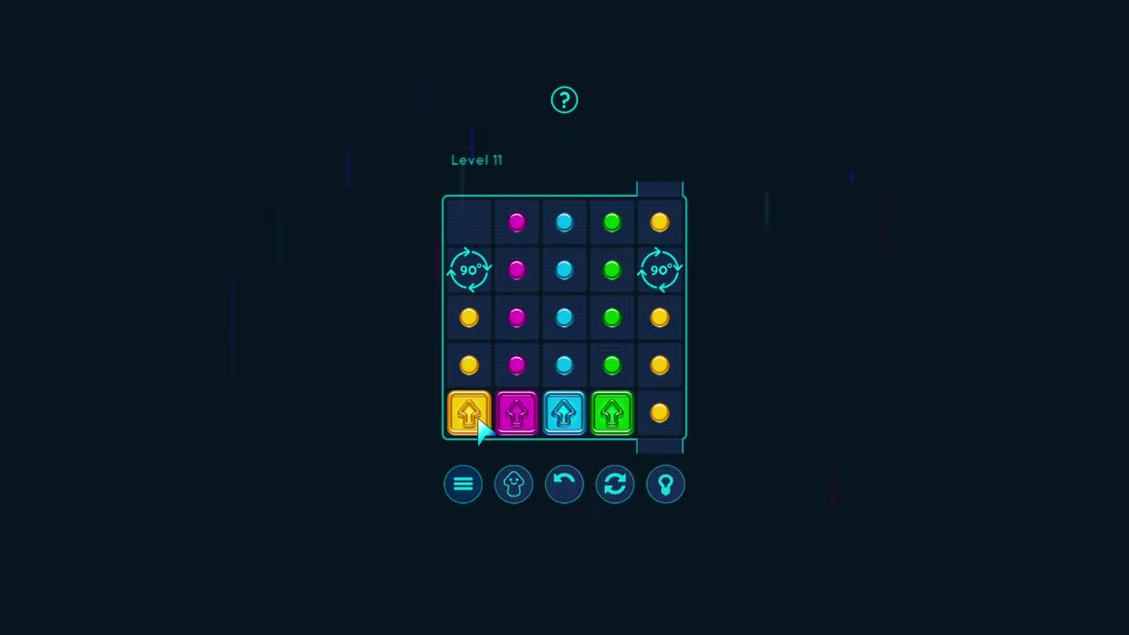
pyautogui.click(565, 413)
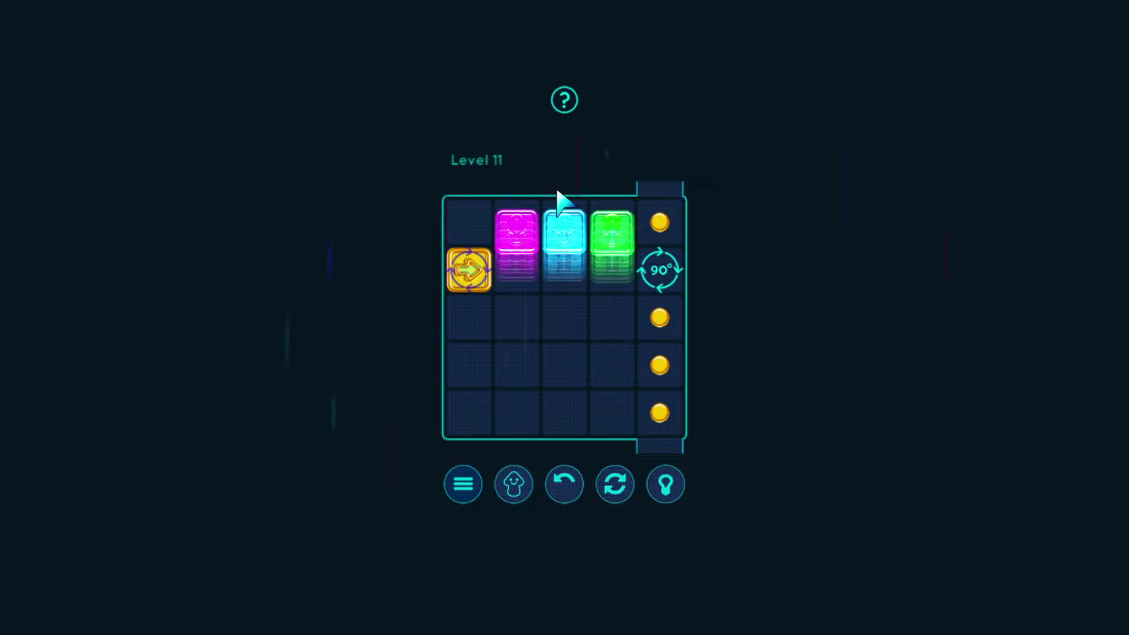
pyautogui.click(468, 269)
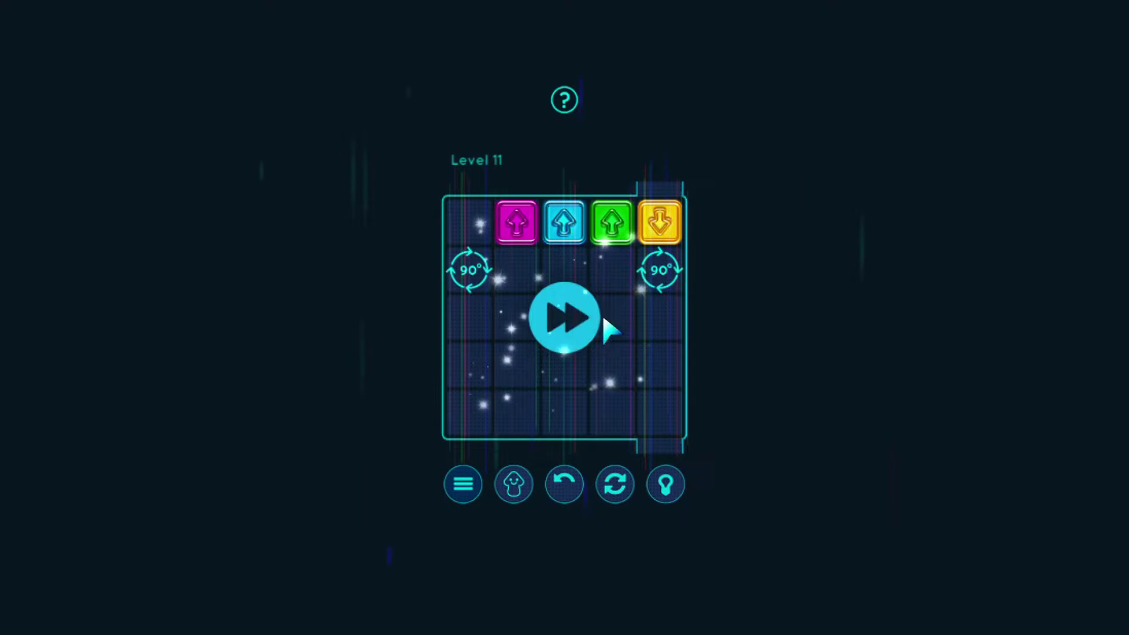
# - On Level 12, launch the yellow row and route the green block over its dots, restarting once
pyautogui.click(574, 317)
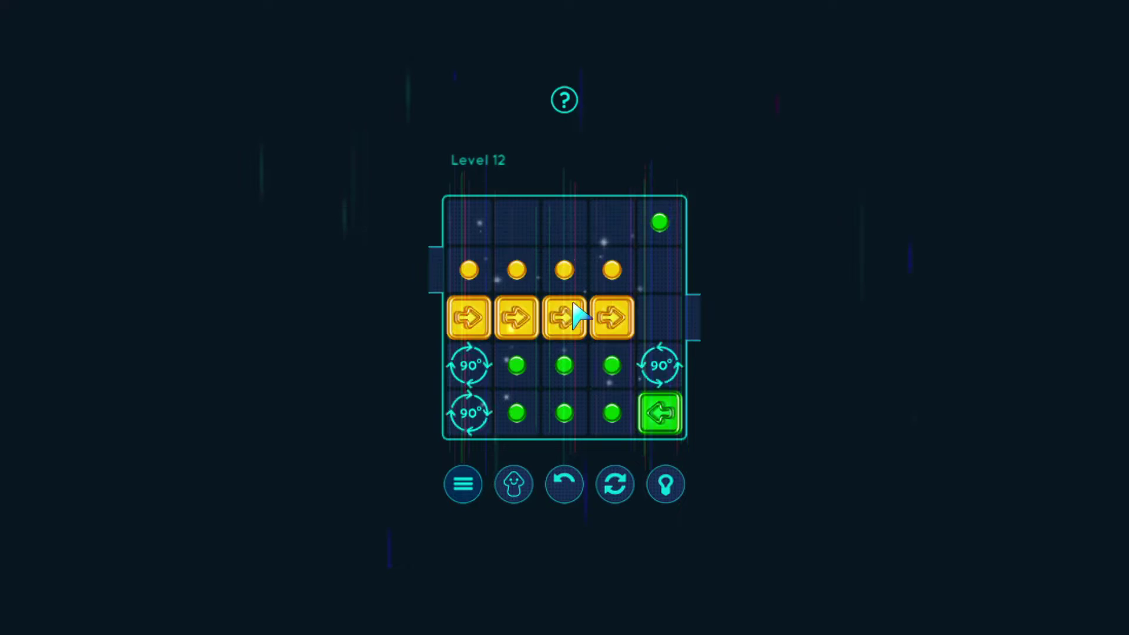
pyautogui.click(516, 318)
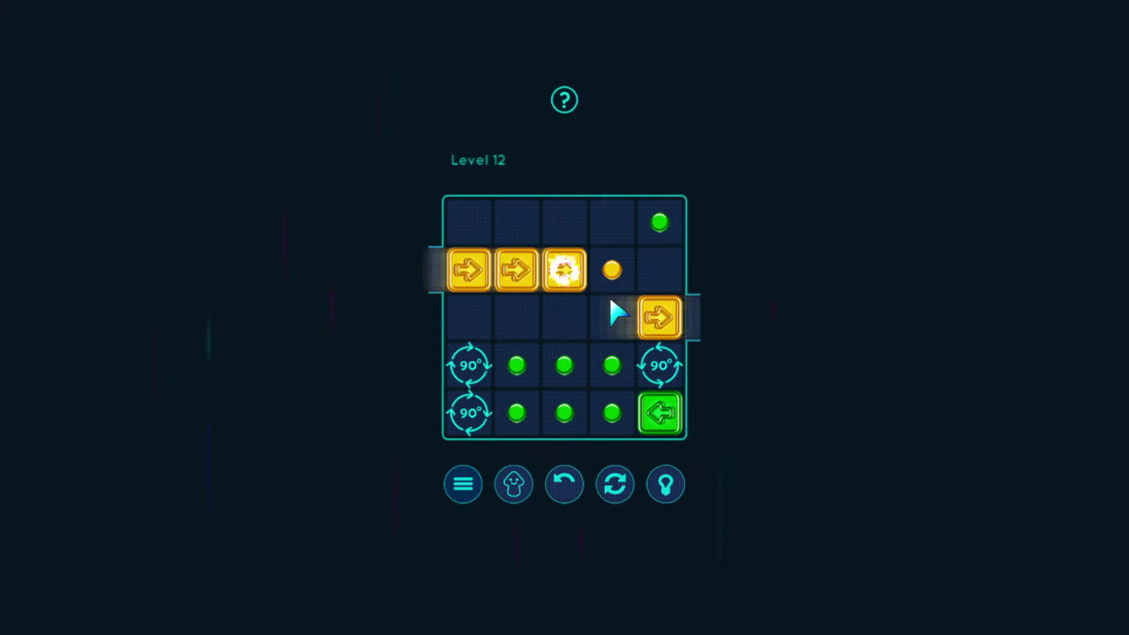
pyautogui.click(660, 412)
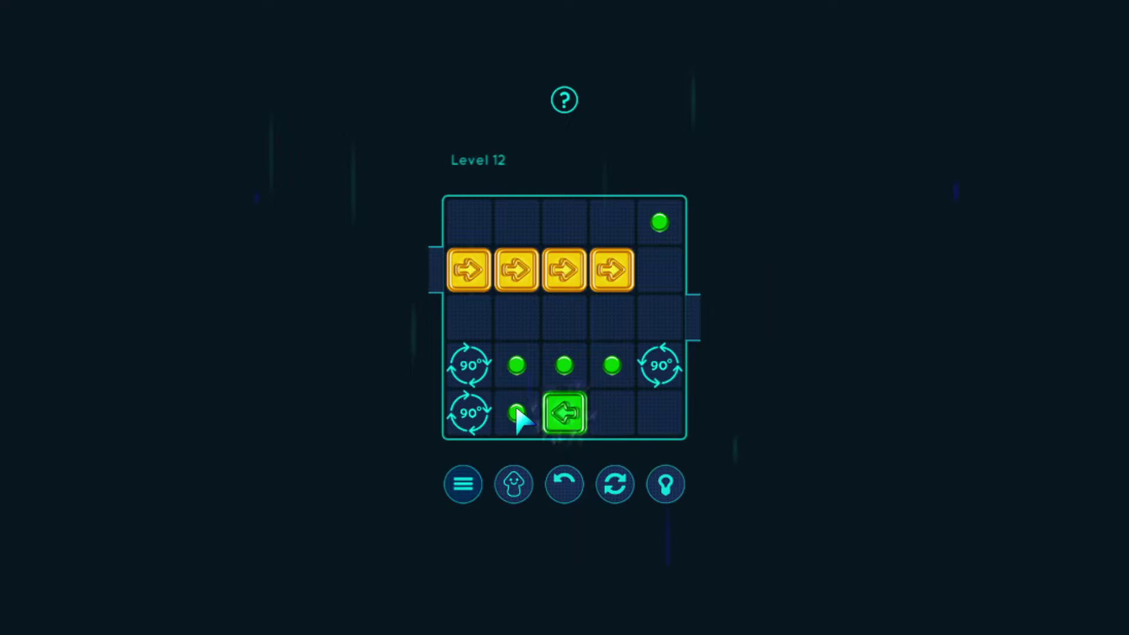
pyautogui.click(565, 413)
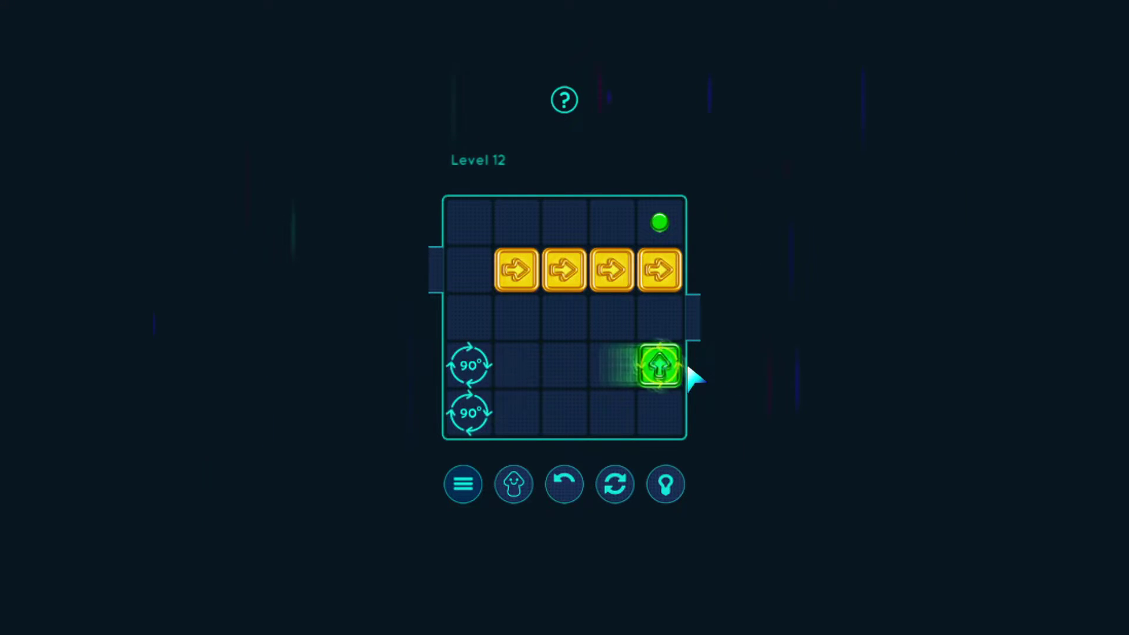
pyautogui.click(660, 365)
pyautogui.click(614, 484)
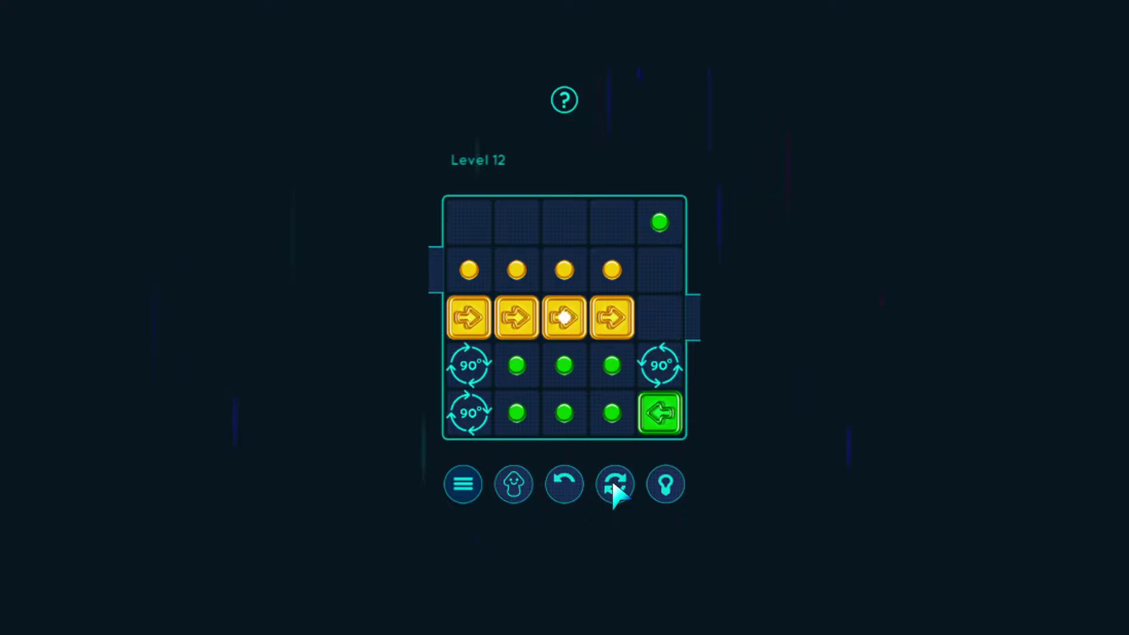
pyautogui.click(651, 400)
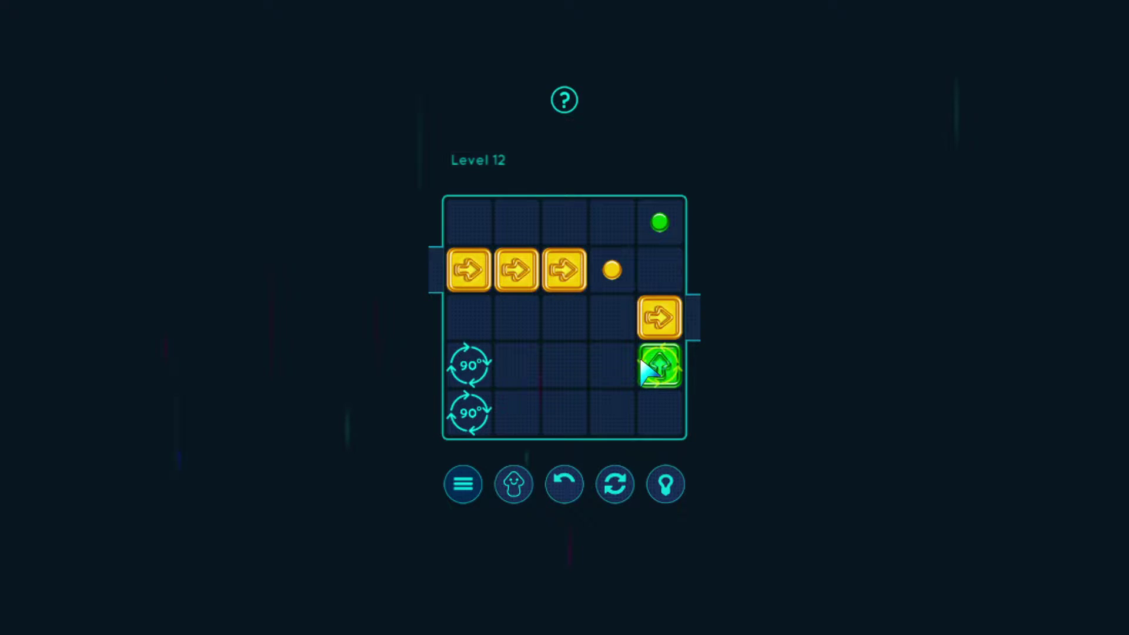
pyautogui.click(653, 371)
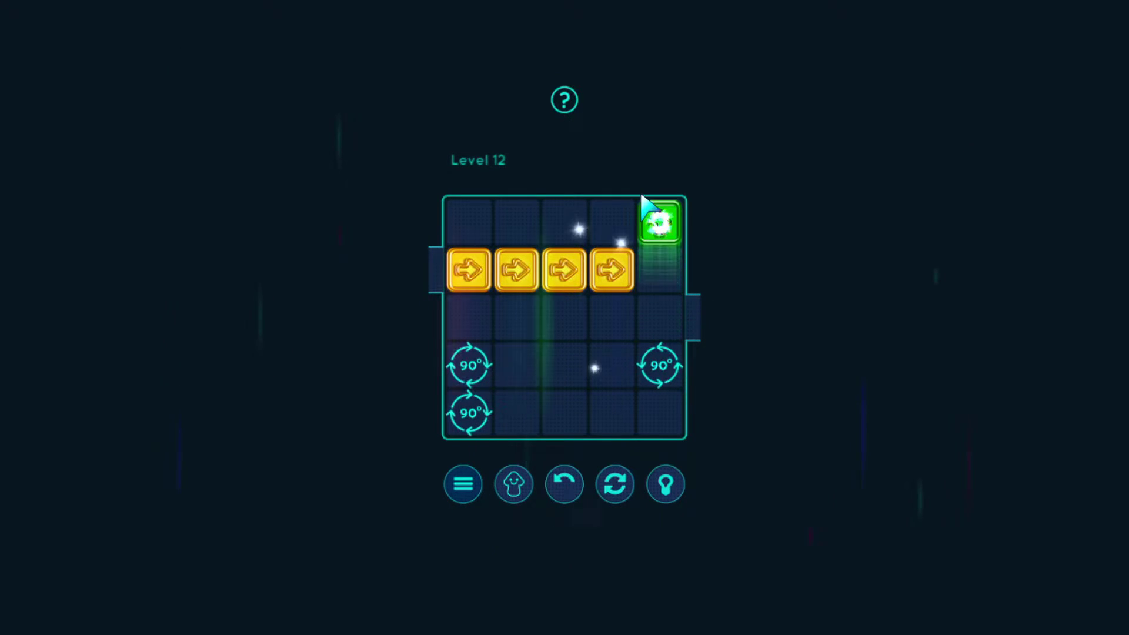
# - Load Level 13, try moving the magenta block and green row, then restart
pyautogui.click(563, 370)
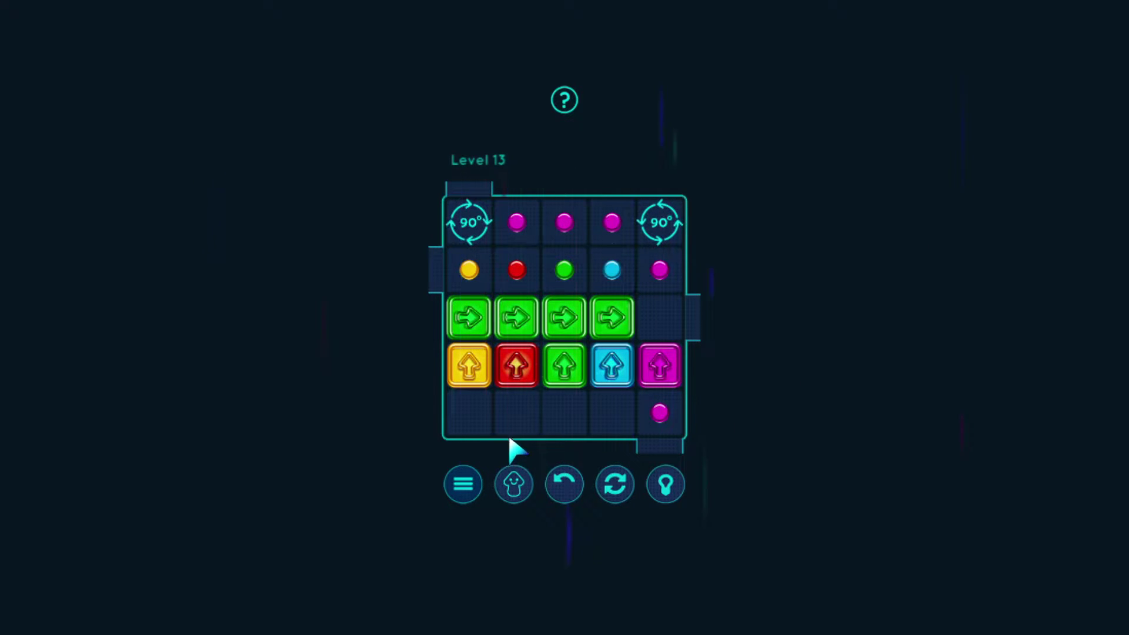
pyautogui.click(661, 364)
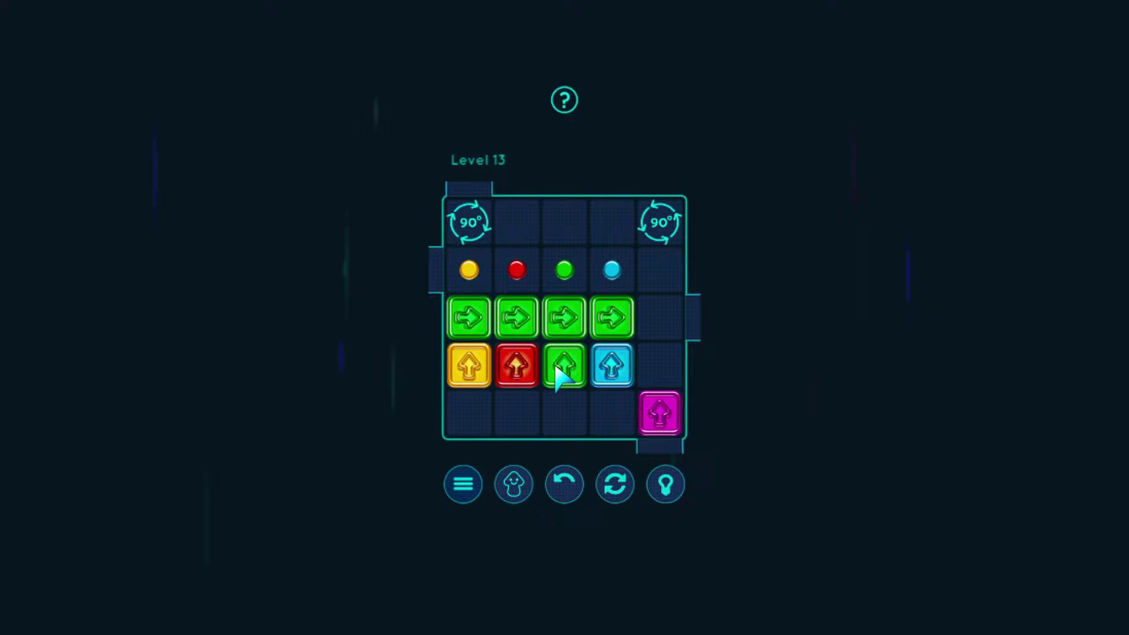
pyautogui.click(562, 319)
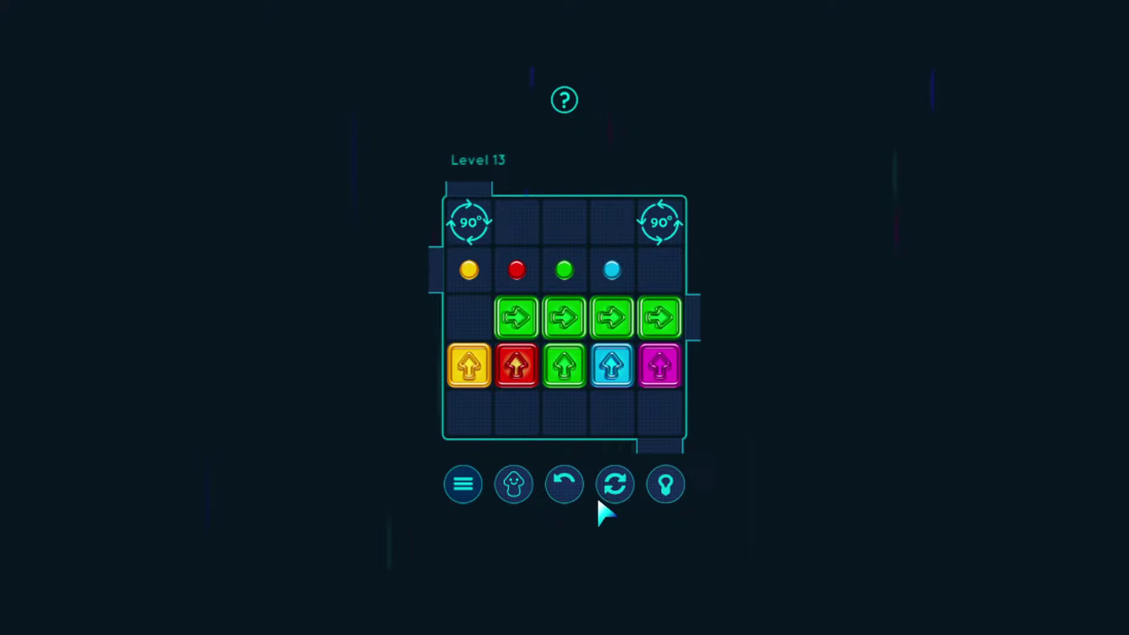
pyautogui.click(615, 484)
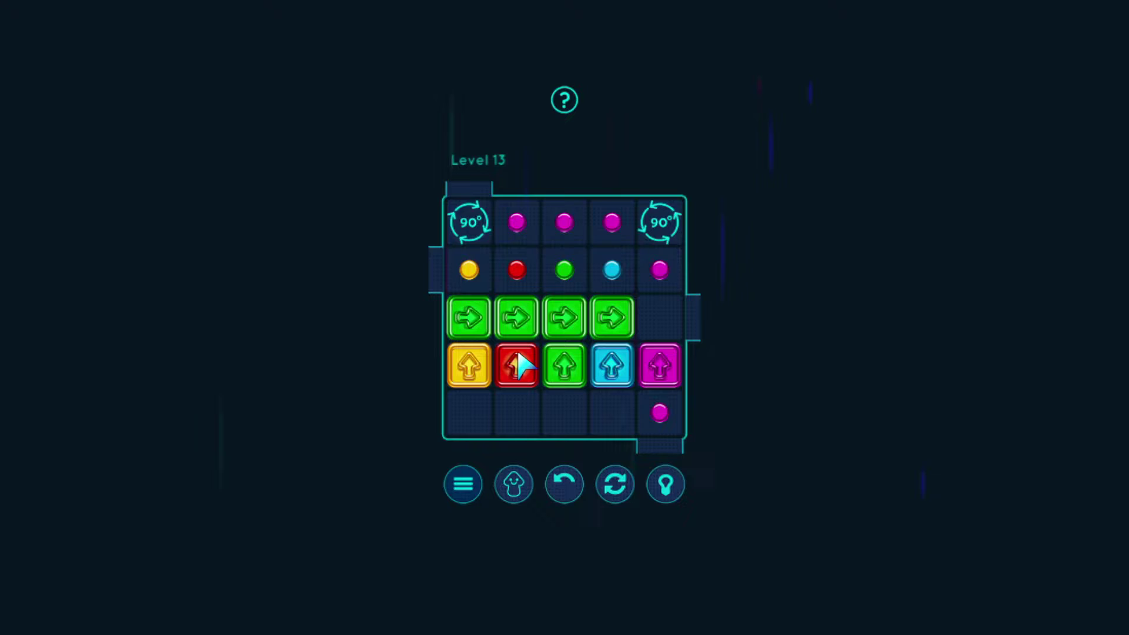
# - Shift the green row and turn the yellow block at the top-left rotator, then restart again
pyautogui.click(517, 318)
pyautogui.click(468, 366)
pyautogui.click(468, 318)
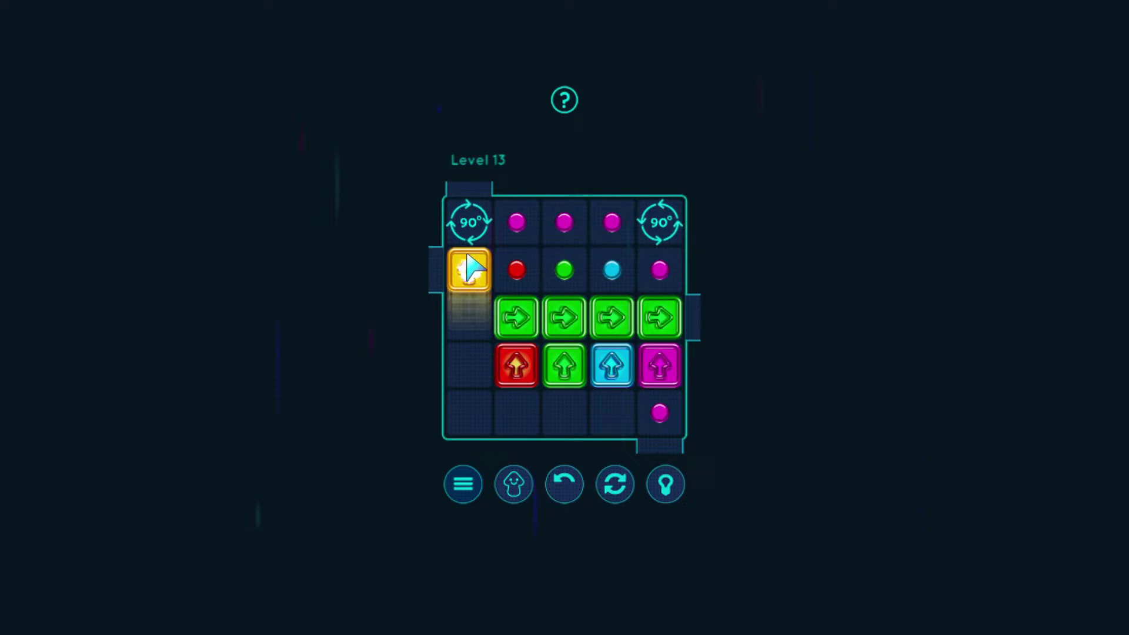
pyautogui.click(468, 267)
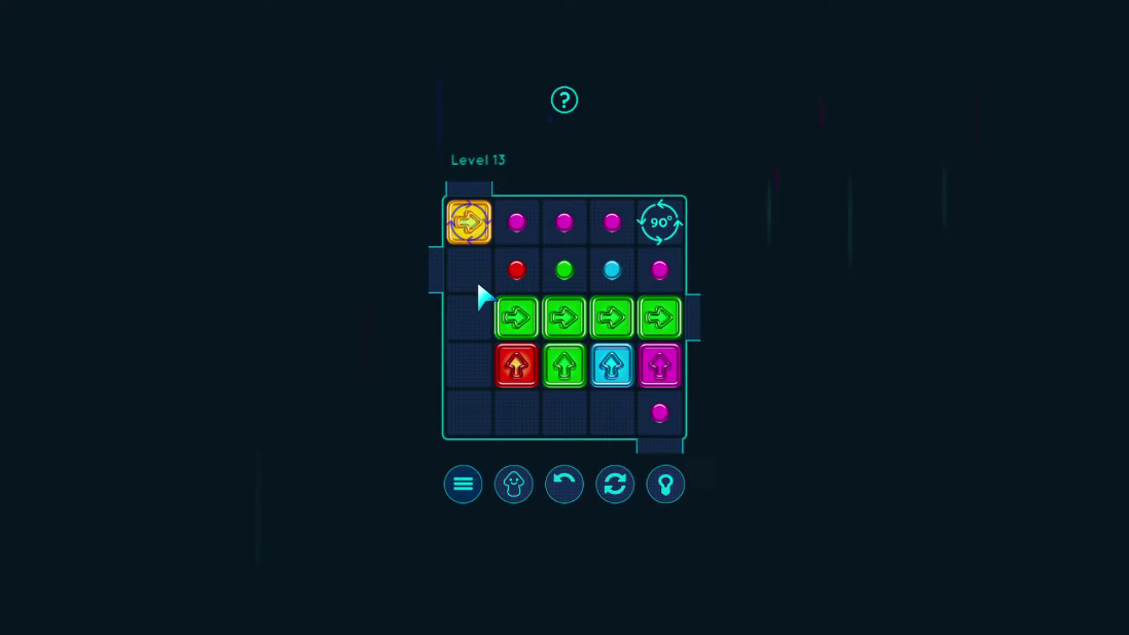
pyautogui.click(615, 484)
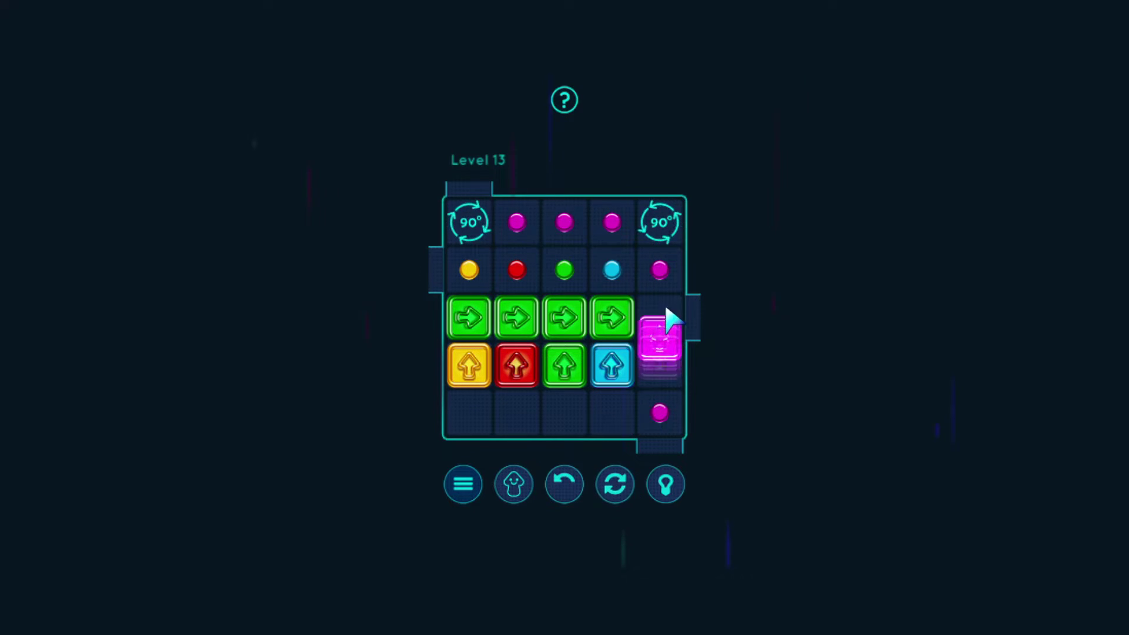
# - Route the magenta block around, shift the green row, and put the red block on its dot
pyautogui.click(654, 262)
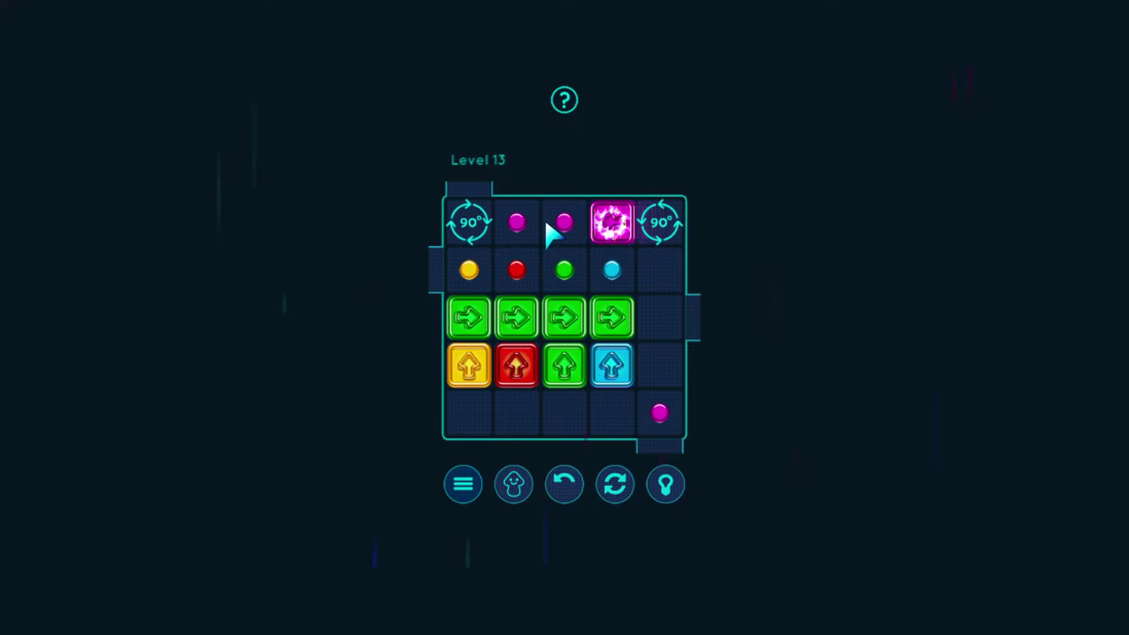
pyautogui.click(565, 220)
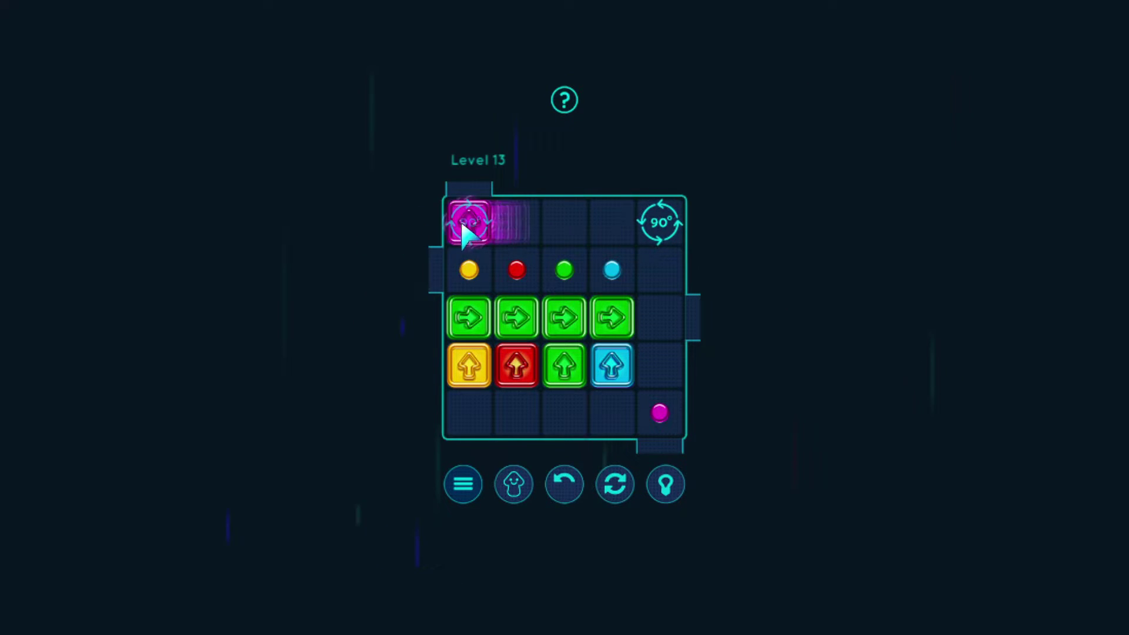
pyautogui.click(494, 319)
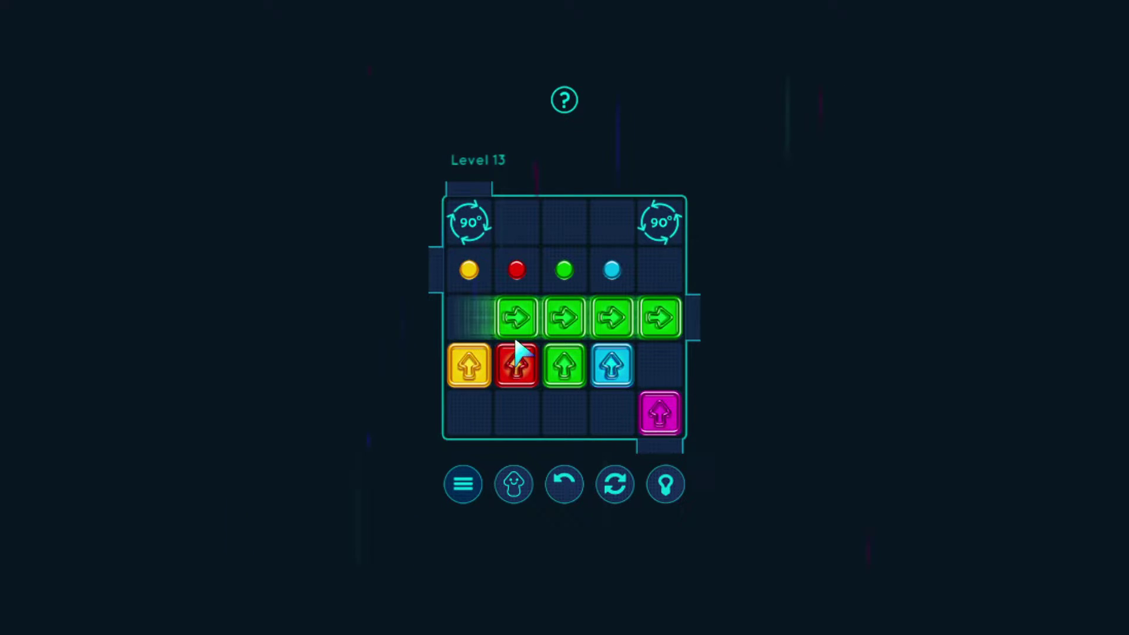
pyautogui.click(470, 364)
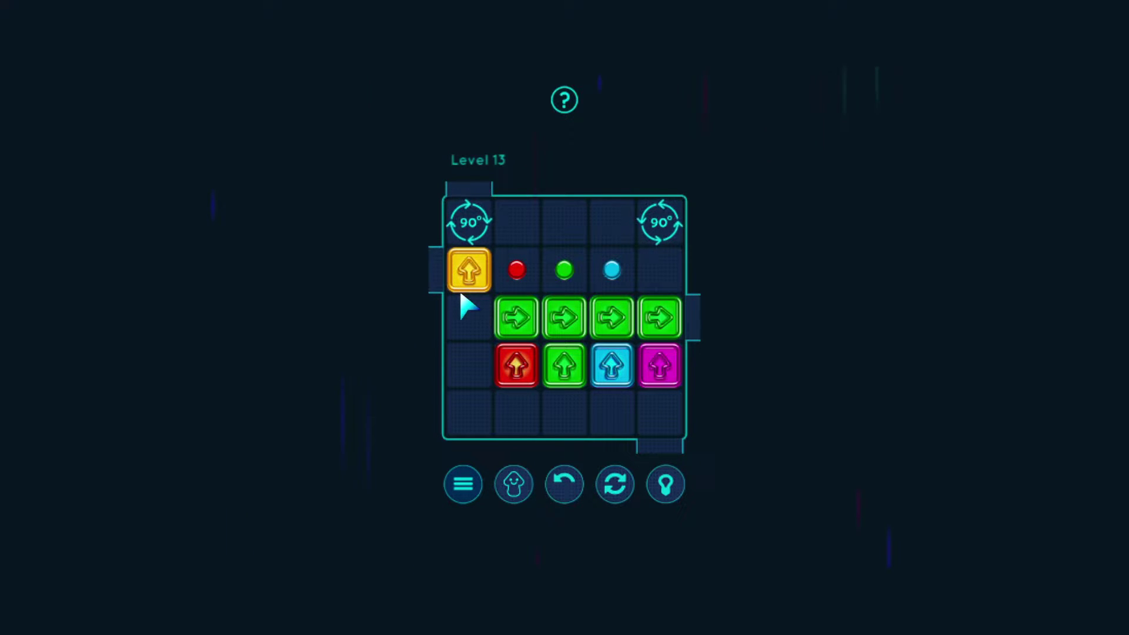
pyautogui.click(469, 269)
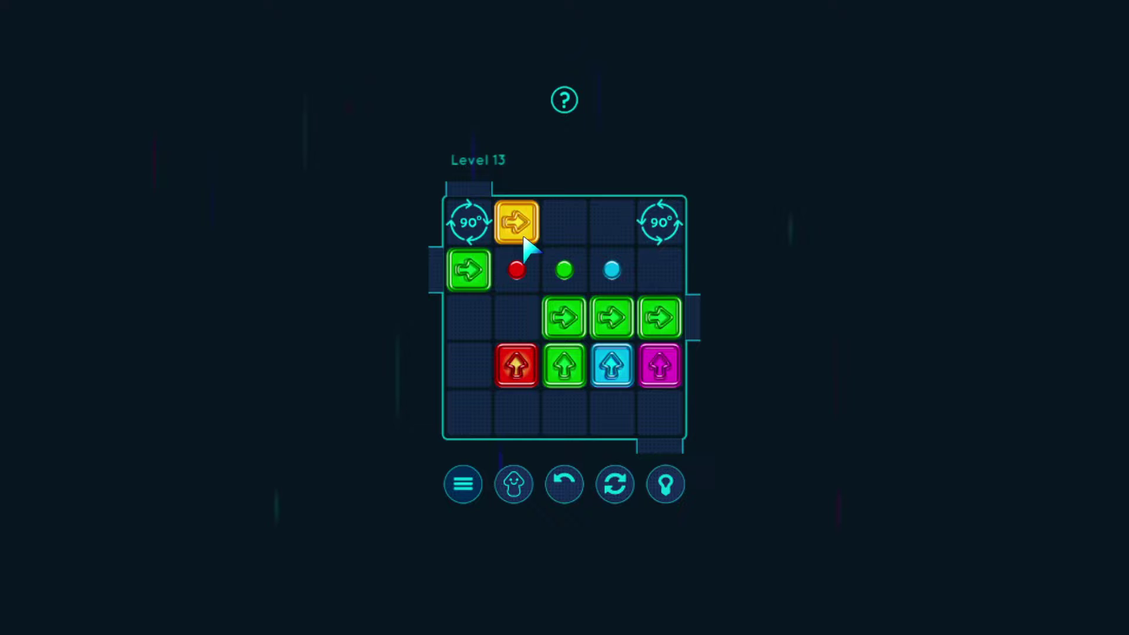
pyautogui.click(516, 364)
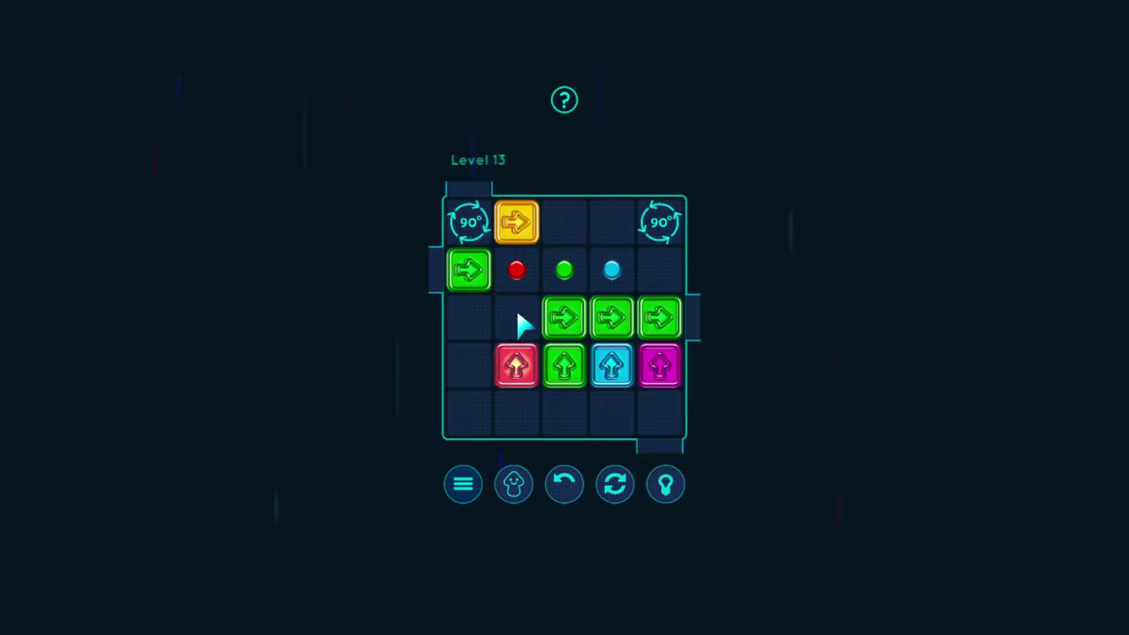
# - Send the yellow block to the top-right rotator and raise the cyan block onto its dot
pyautogui.click(517, 223)
pyautogui.click(469, 281)
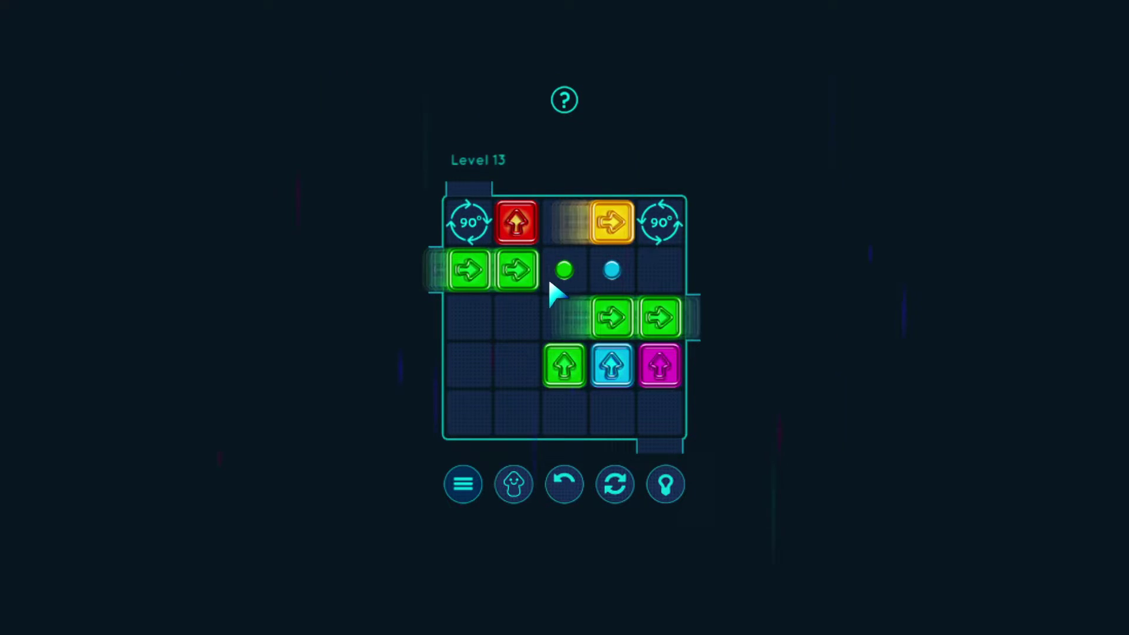
pyautogui.click(518, 270)
pyautogui.click(611, 366)
pyautogui.click(612, 317)
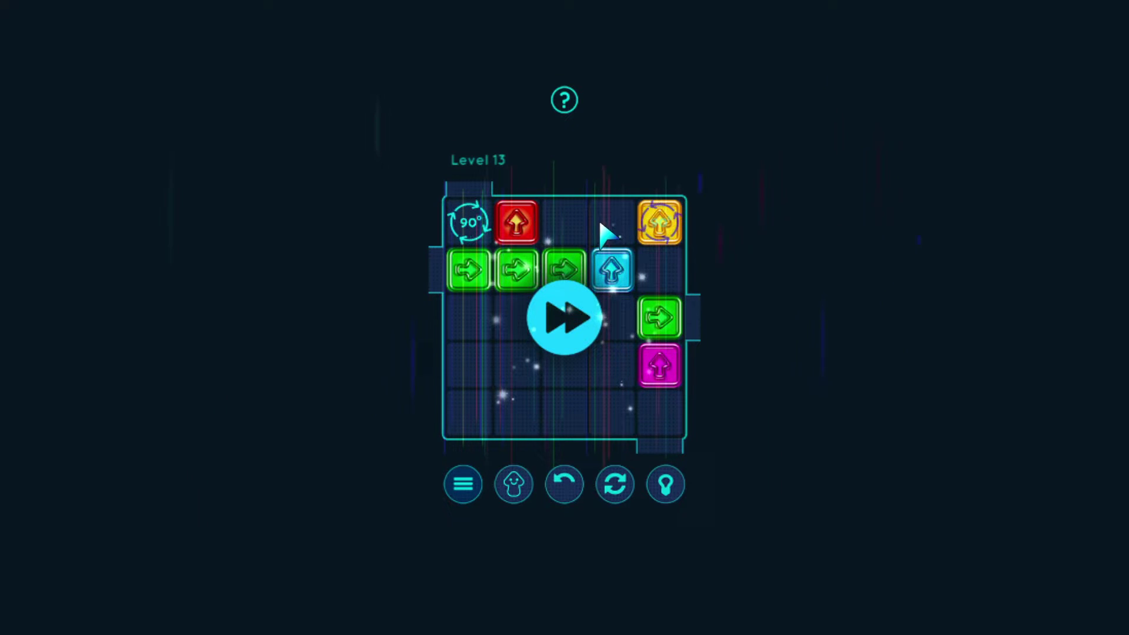
# - Start Level 14 and alternate the green and red blocks until green eats the last dot
pyautogui.click(578, 317)
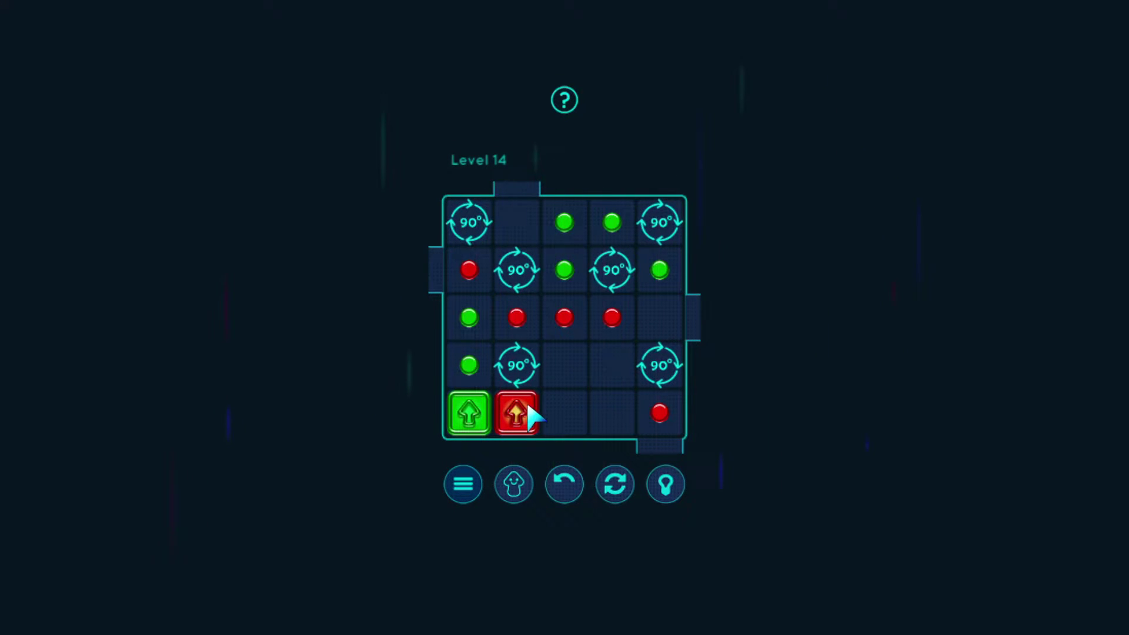
pyautogui.click(468, 414)
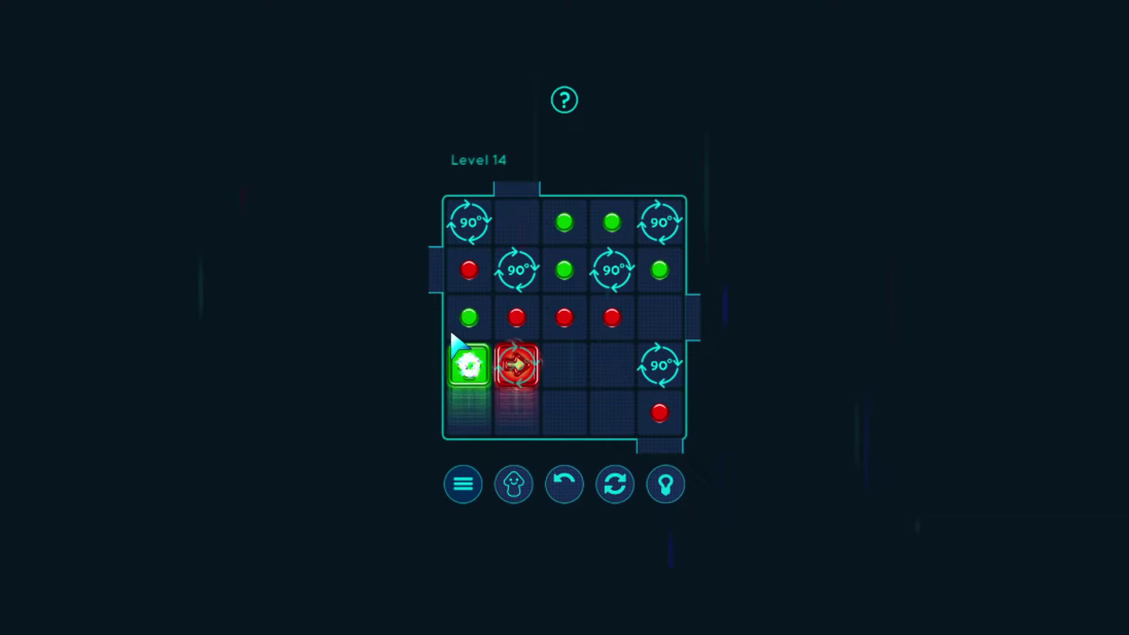
pyautogui.click(516, 413)
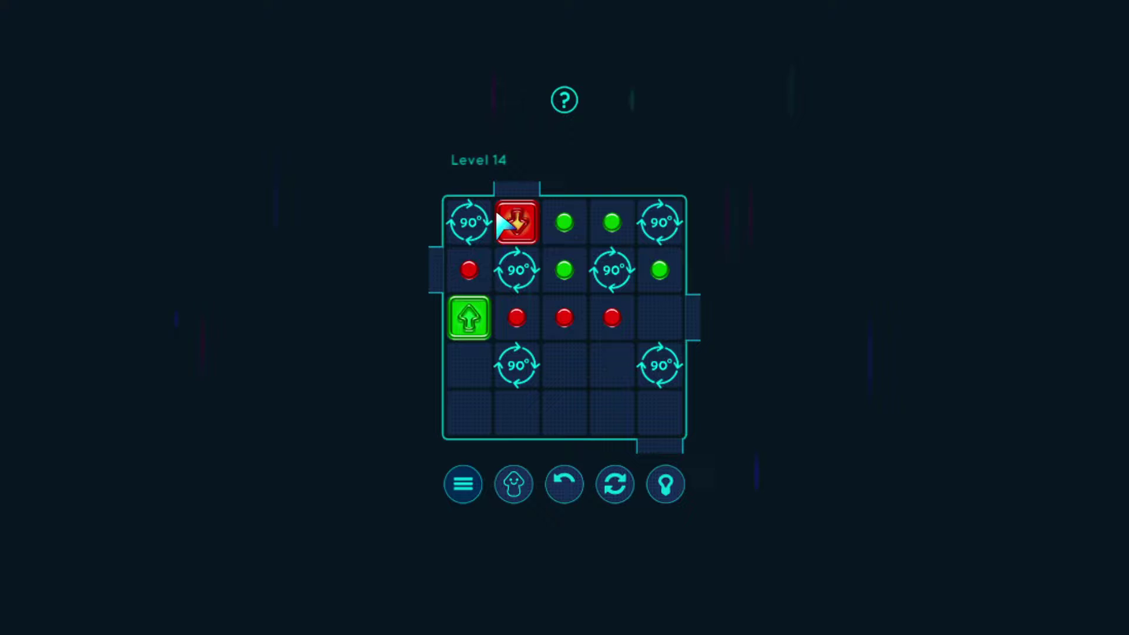
pyautogui.click(516, 223)
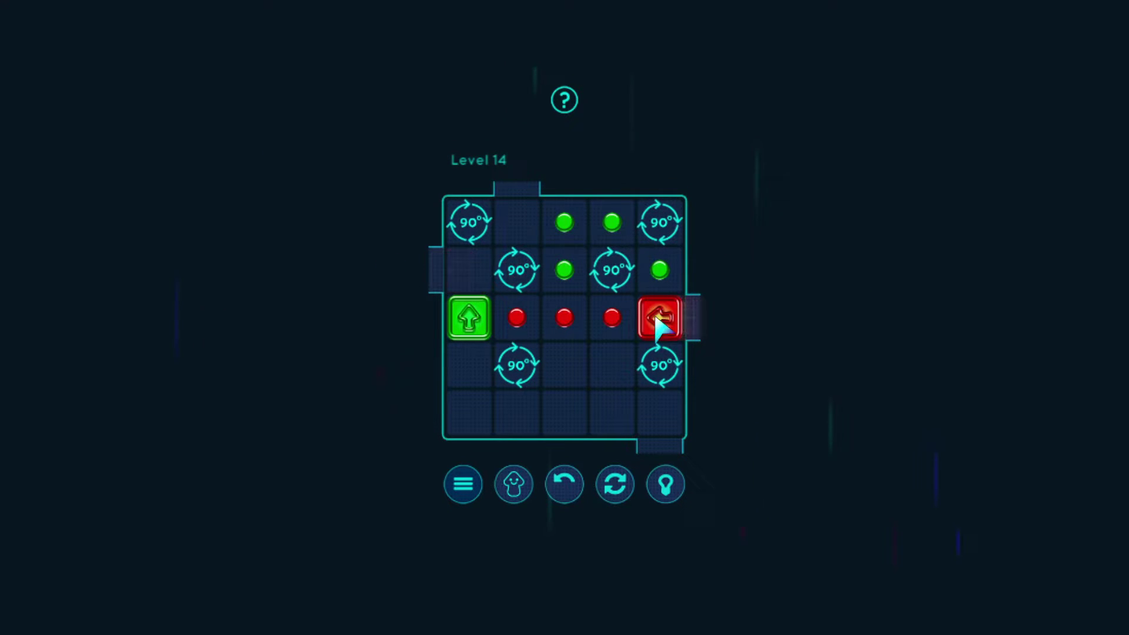
pyautogui.click(661, 318)
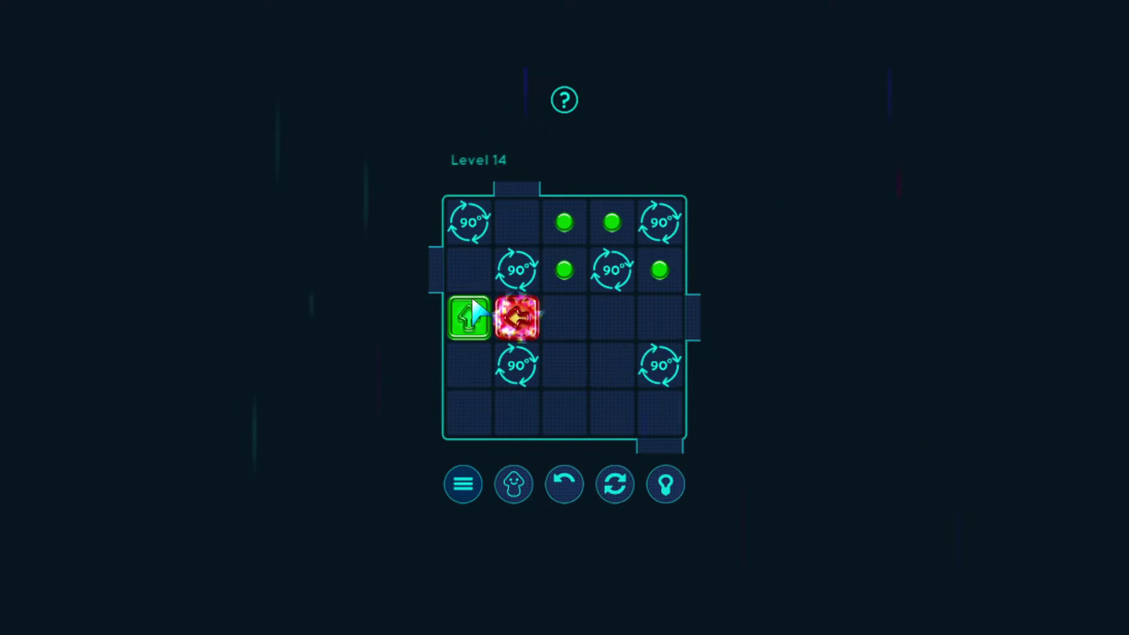
pyautogui.click(468, 318)
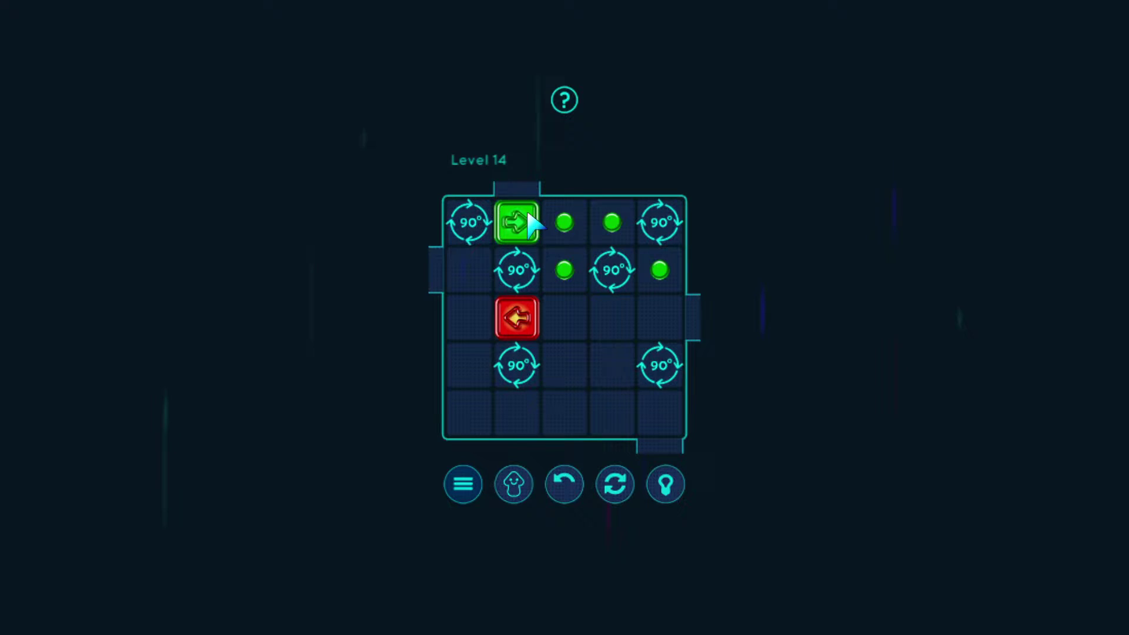
pyautogui.click(521, 222)
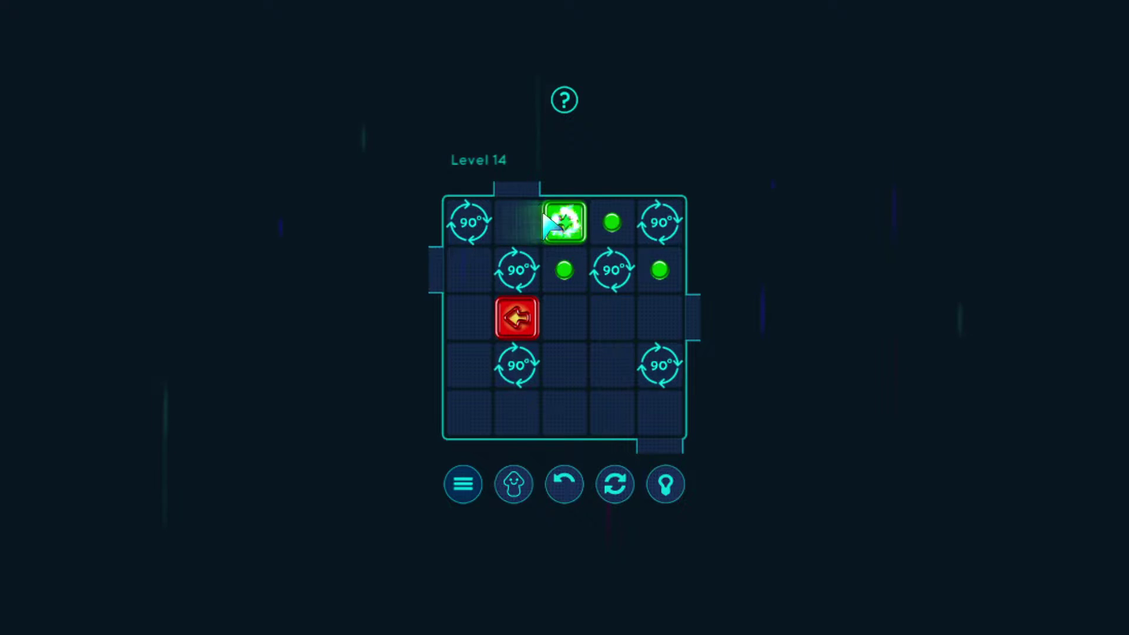
pyautogui.click(517, 319)
pyautogui.click(660, 272)
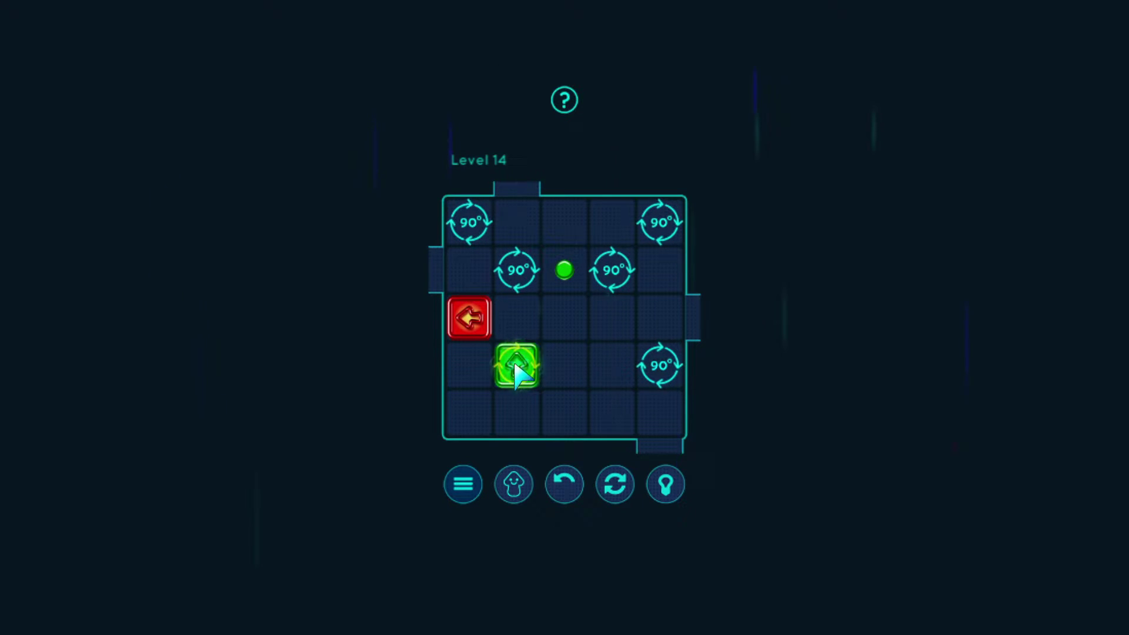
pyautogui.click(517, 366)
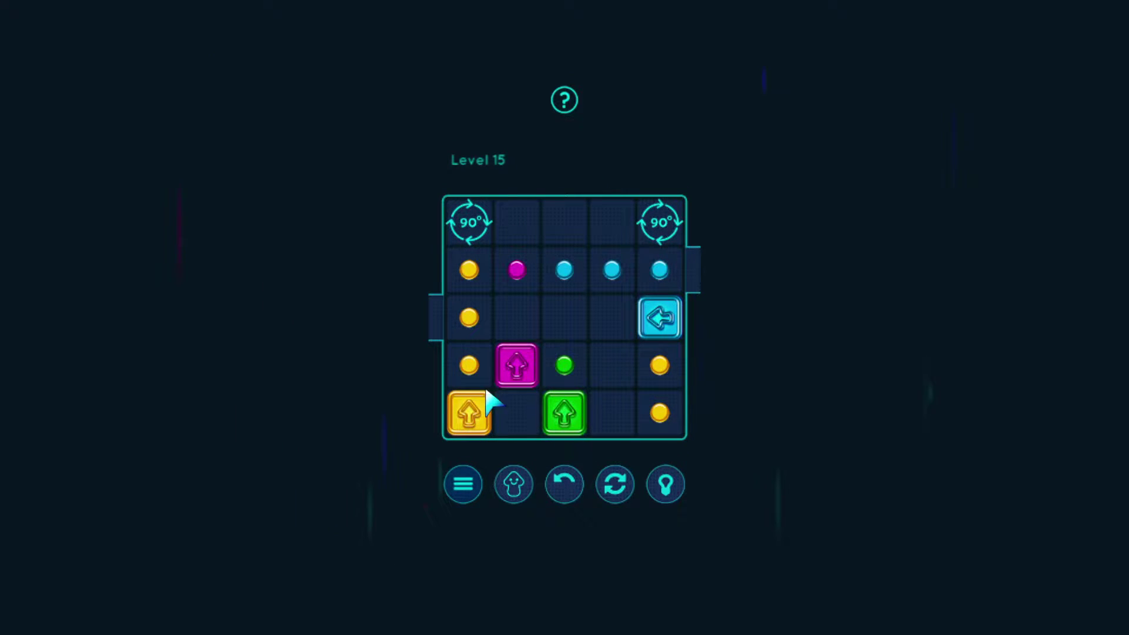
pyautogui.click(481, 410)
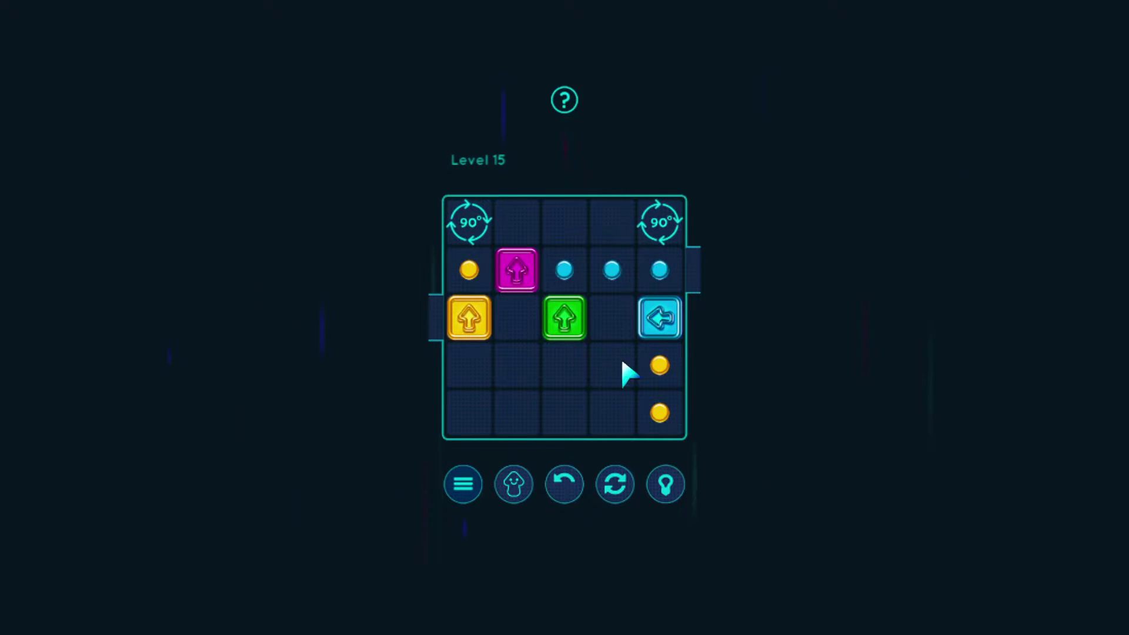
pyautogui.click(471, 320)
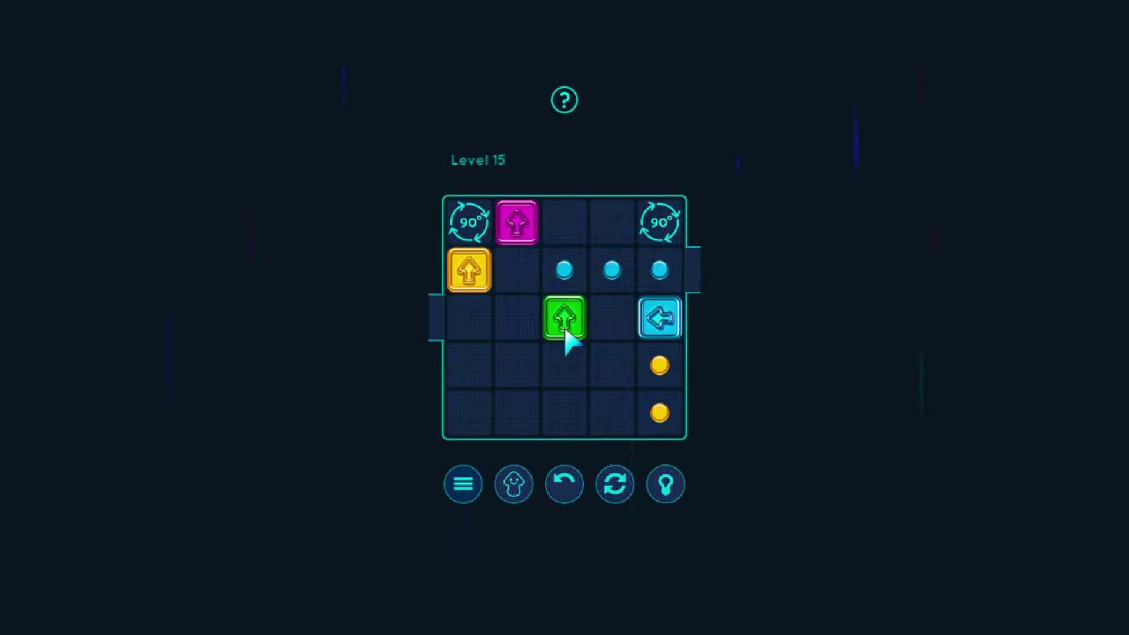
pyautogui.click(616, 484)
pyautogui.click(660, 319)
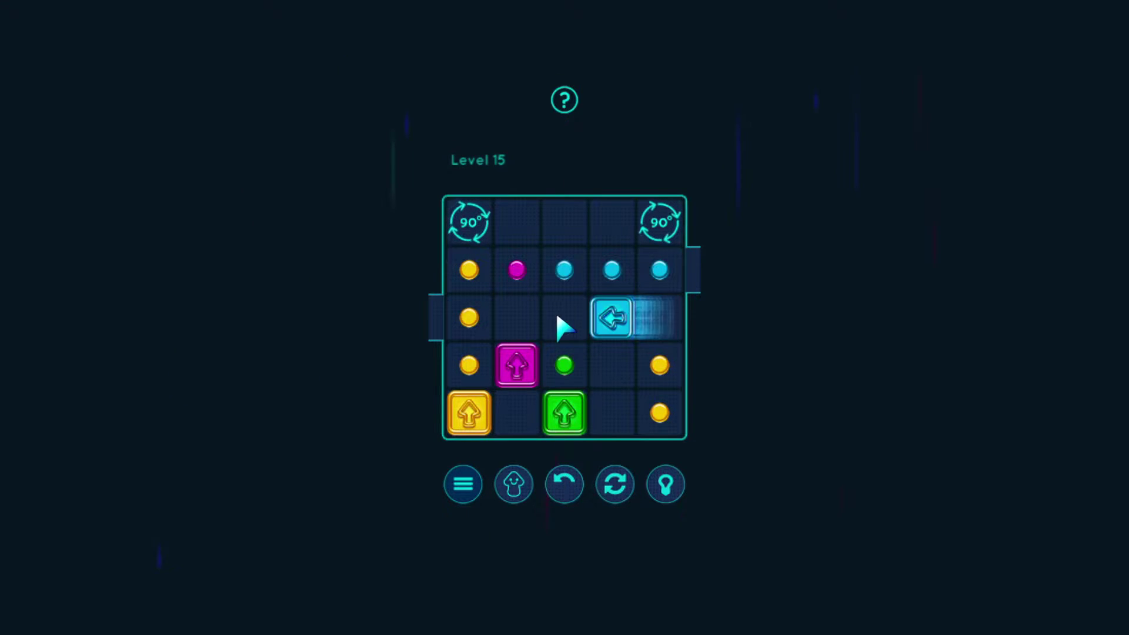
pyautogui.click(476, 415)
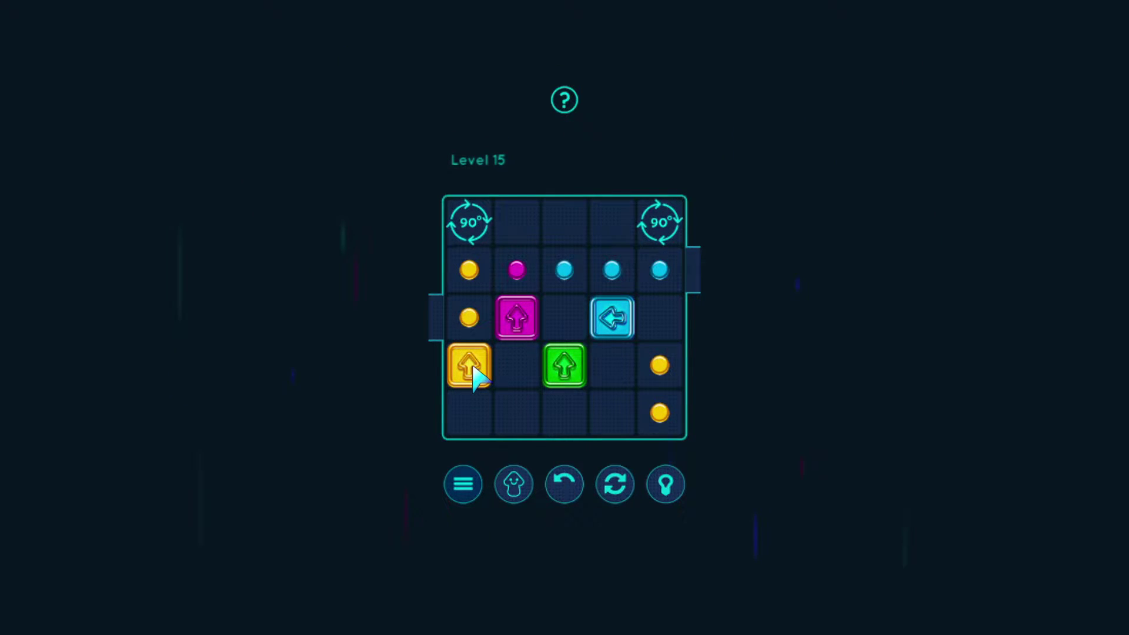
pyautogui.click(616, 319)
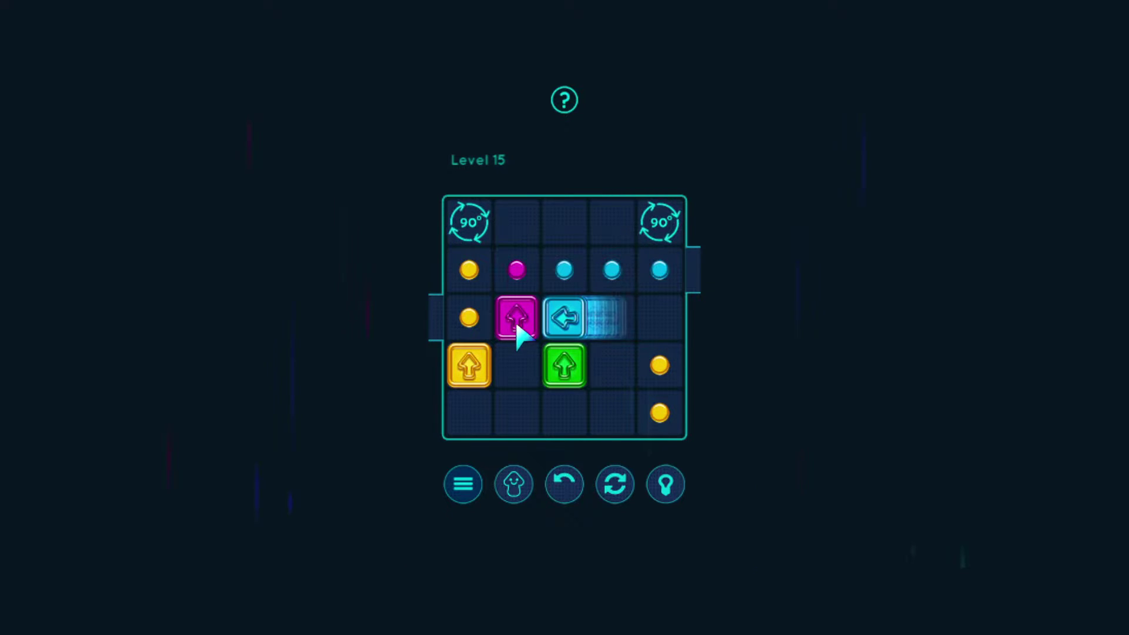
pyautogui.click(470, 366)
pyautogui.click(470, 319)
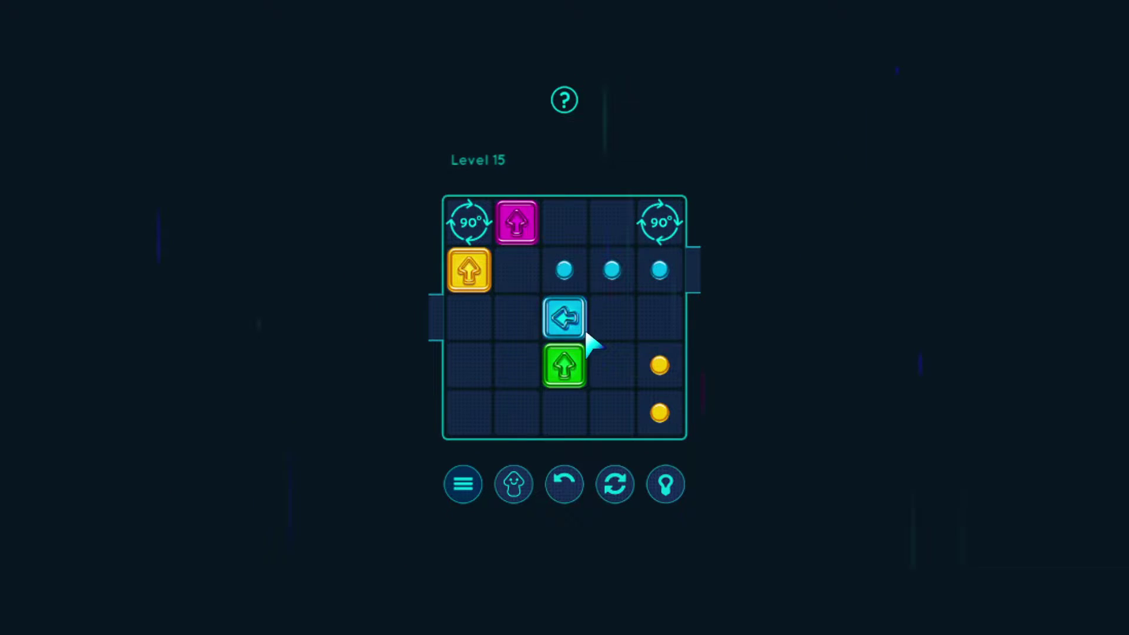
pyautogui.click(565, 319)
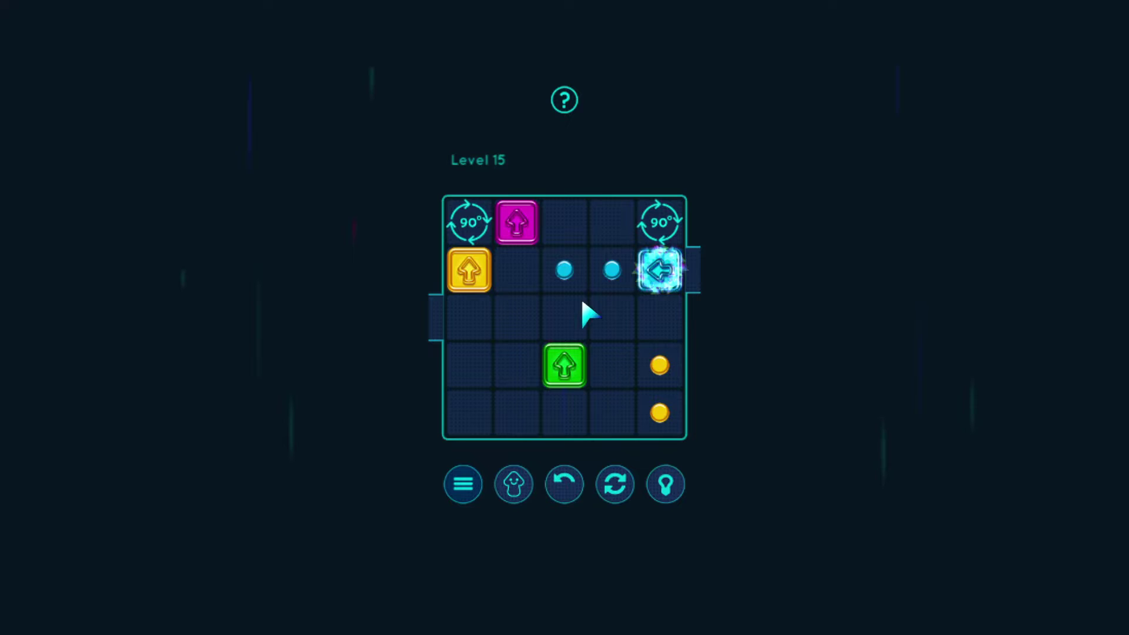
pyautogui.click(635, 272)
pyautogui.click(470, 271)
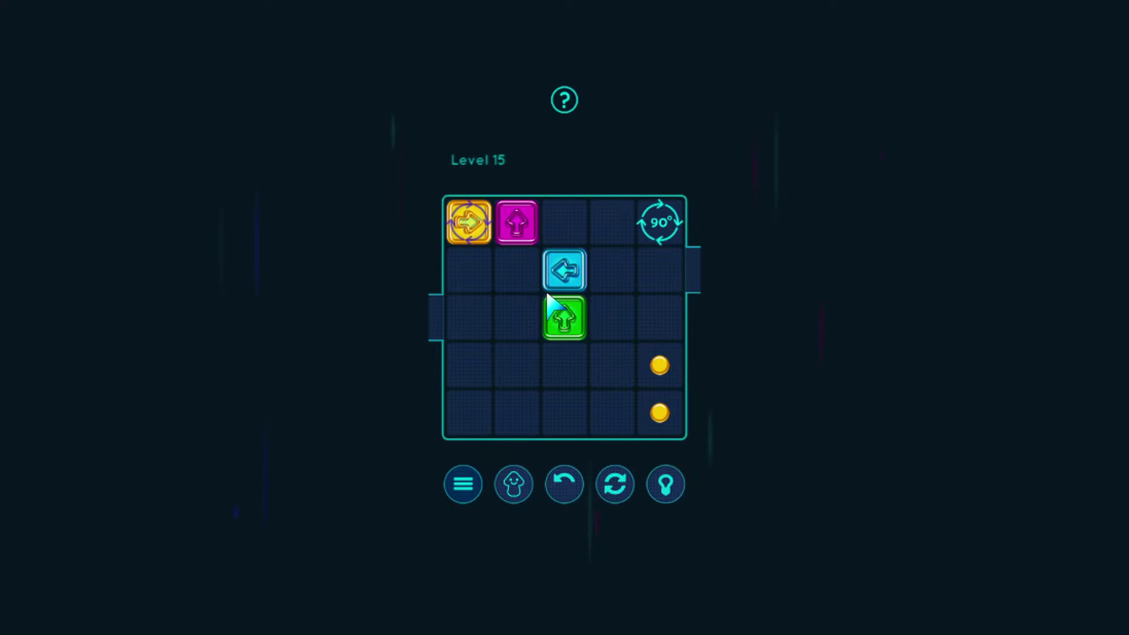
pyautogui.click(564, 272)
pyautogui.click(565, 319)
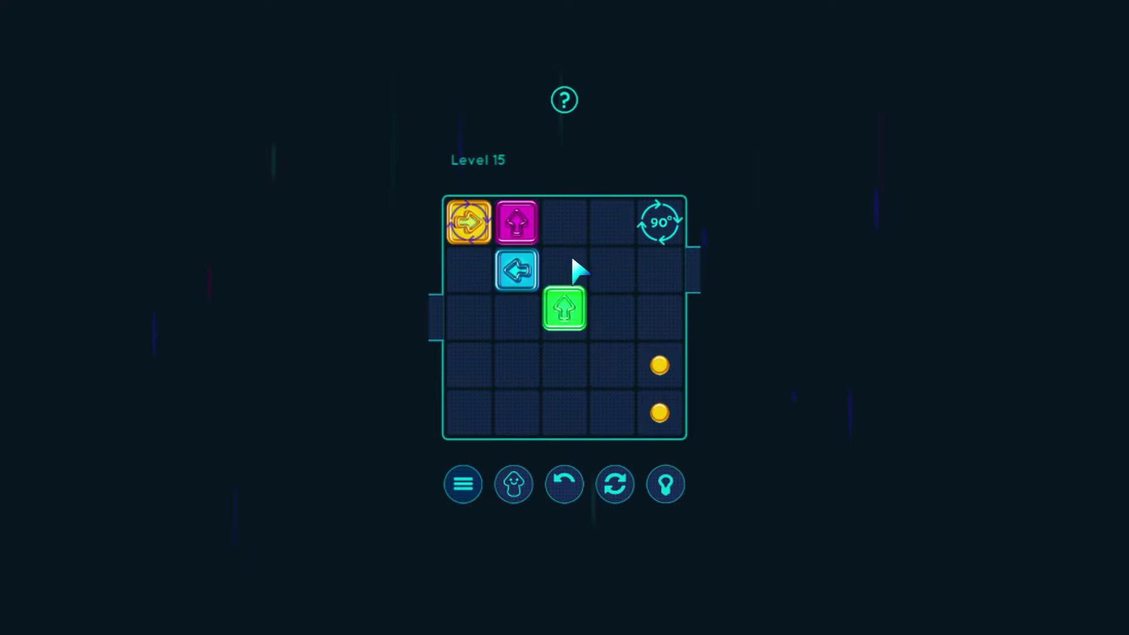
pyautogui.click(518, 272)
pyautogui.click(614, 482)
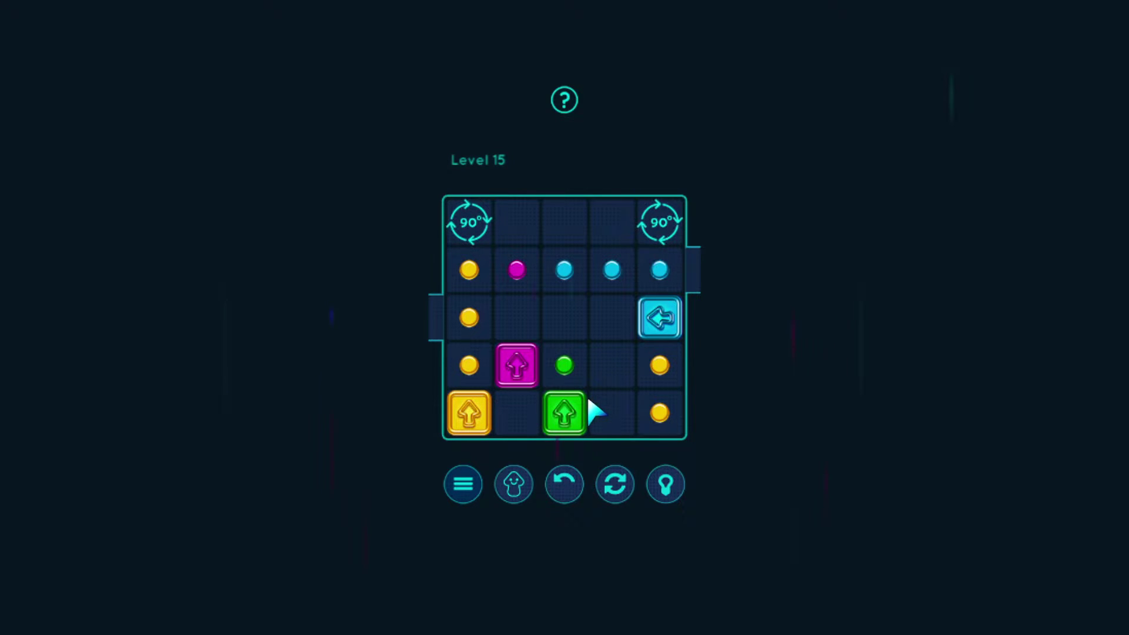
# - Raise the yellow and green blocks, and send cyan left through the portal collecting its dots
pyautogui.click(660, 318)
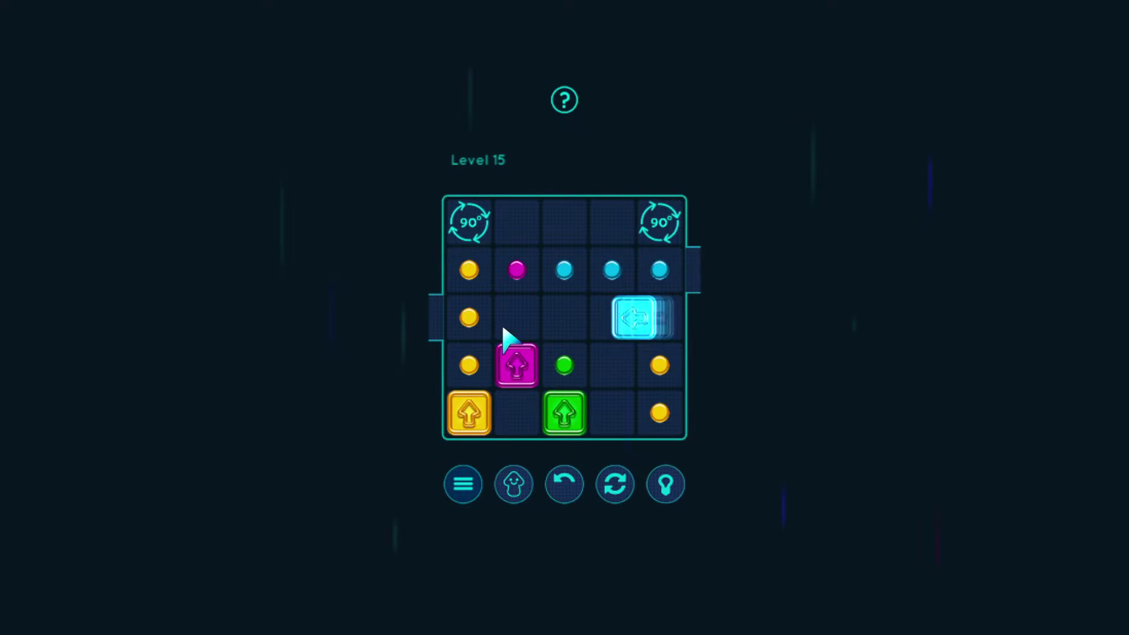
pyautogui.click(613, 318)
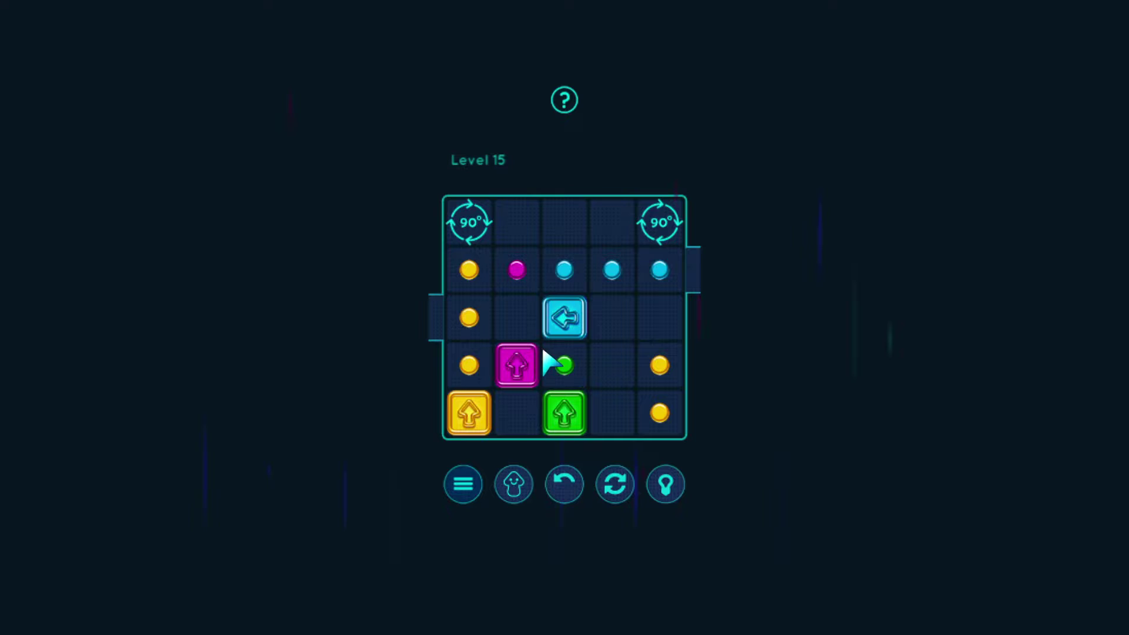
pyautogui.click(564, 318)
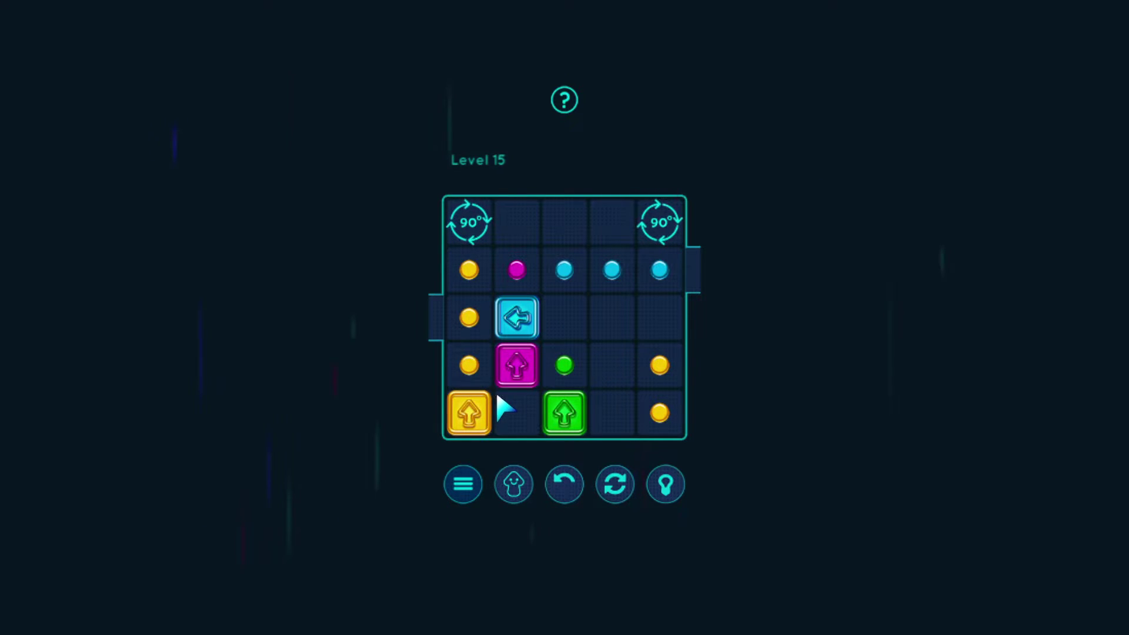
pyautogui.click(514, 370)
pyautogui.click(502, 354)
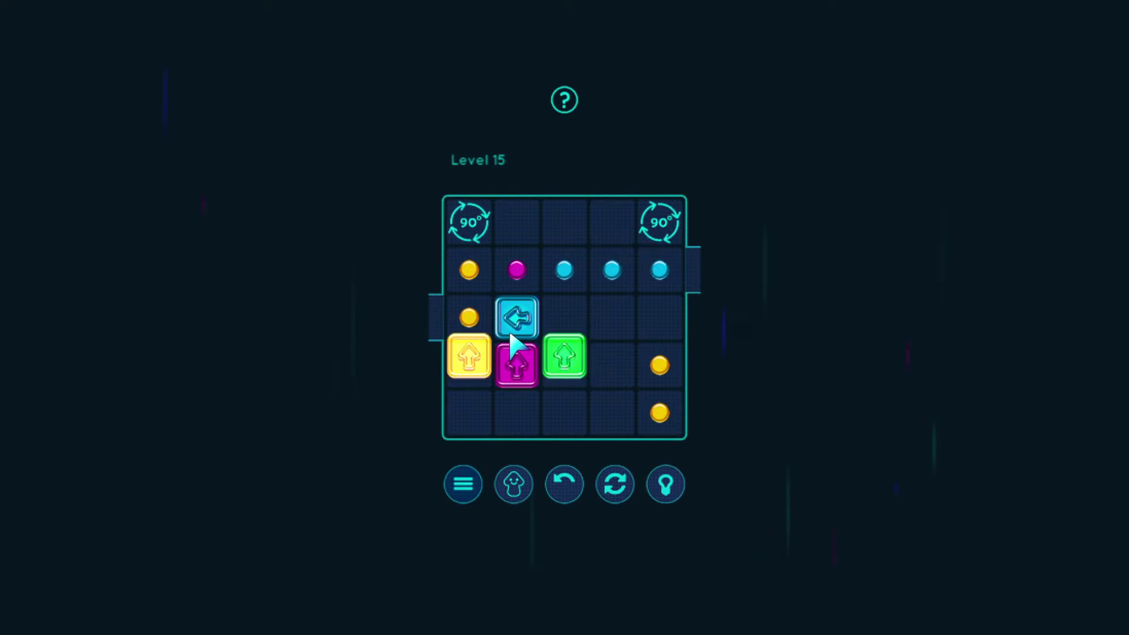
pyautogui.click(506, 348)
pyautogui.click(521, 320)
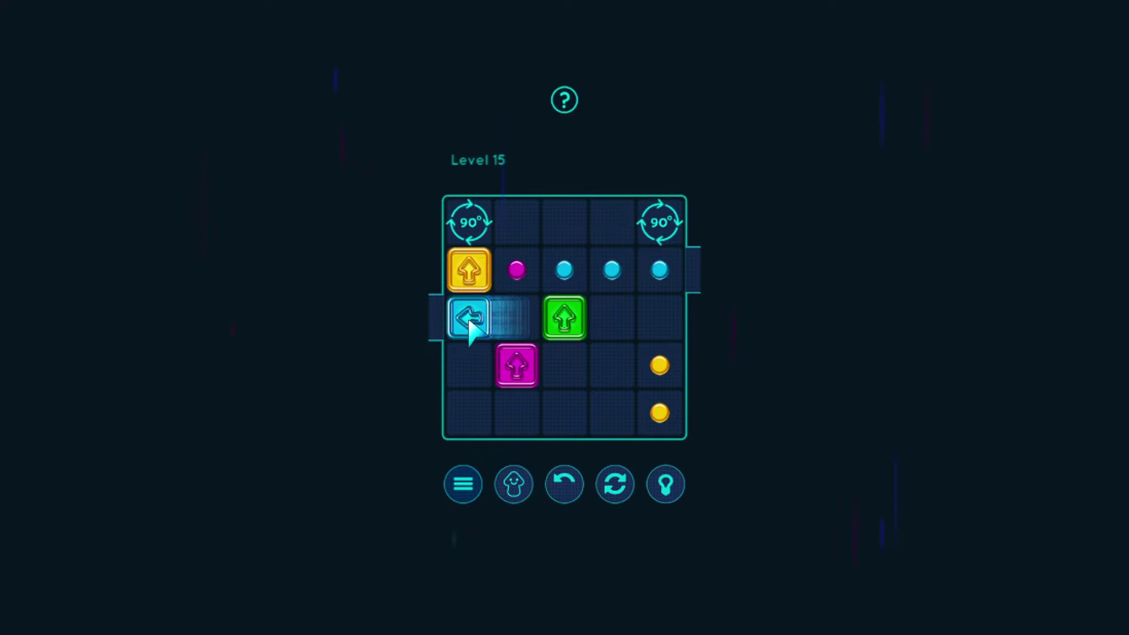
pyautogui.click(469, 318)
pyautogui.click(660, 270)
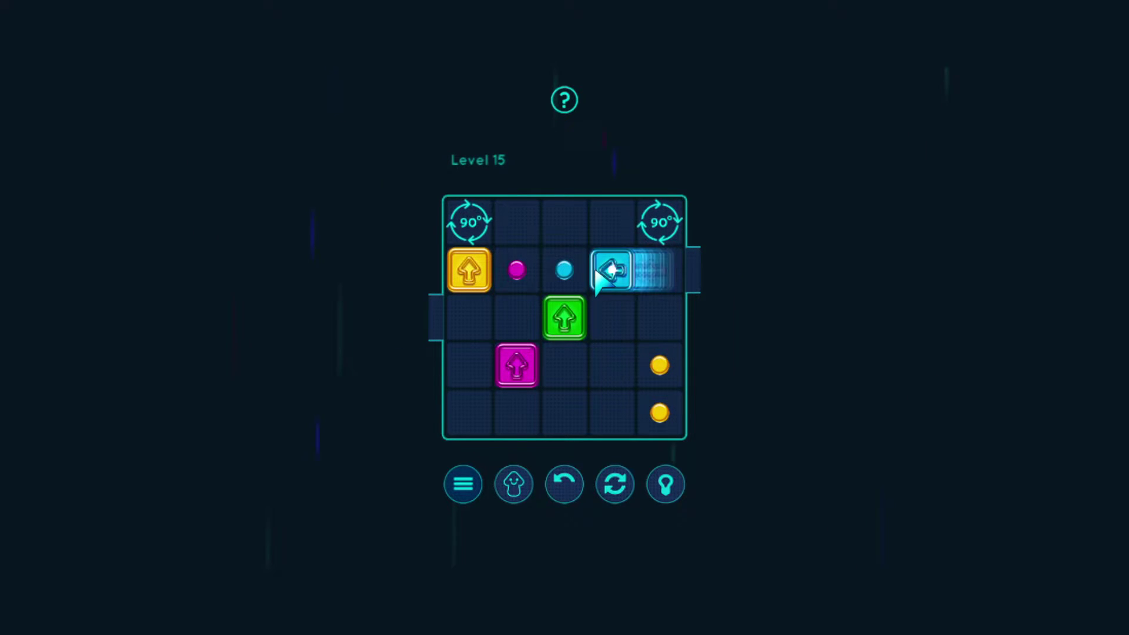
pyautogui.click(566, 270)
# - Put magenta on its dot and route yellow around the rotators, then advance to Level 16
pyautogui.click(468, 269)
pyautogui.click(517, 364)
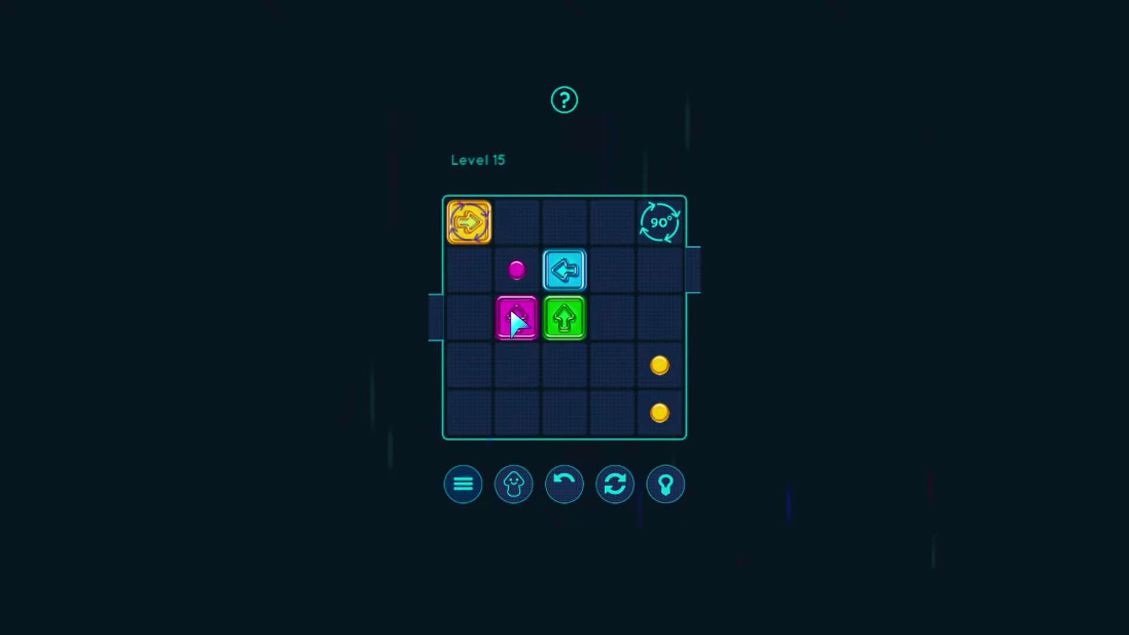
pyautogui.click(468, 222)
pyautogui.click(518, 223)
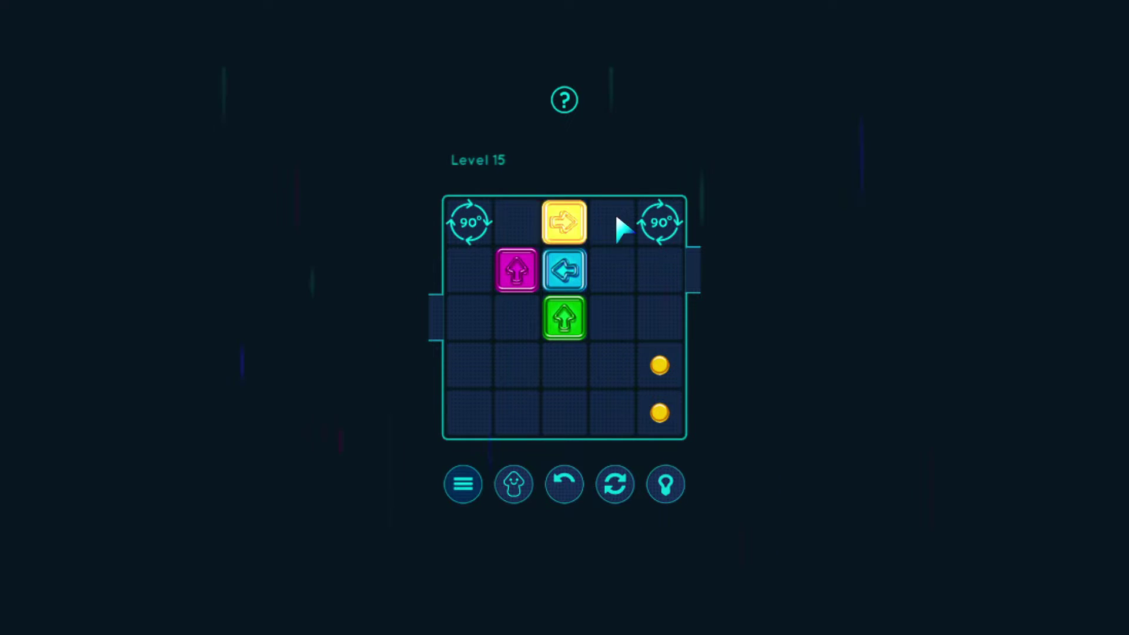
pyautogui.click(612, 222)
pyautogui.click(660, 271)
pyautogui.click(660, 364)
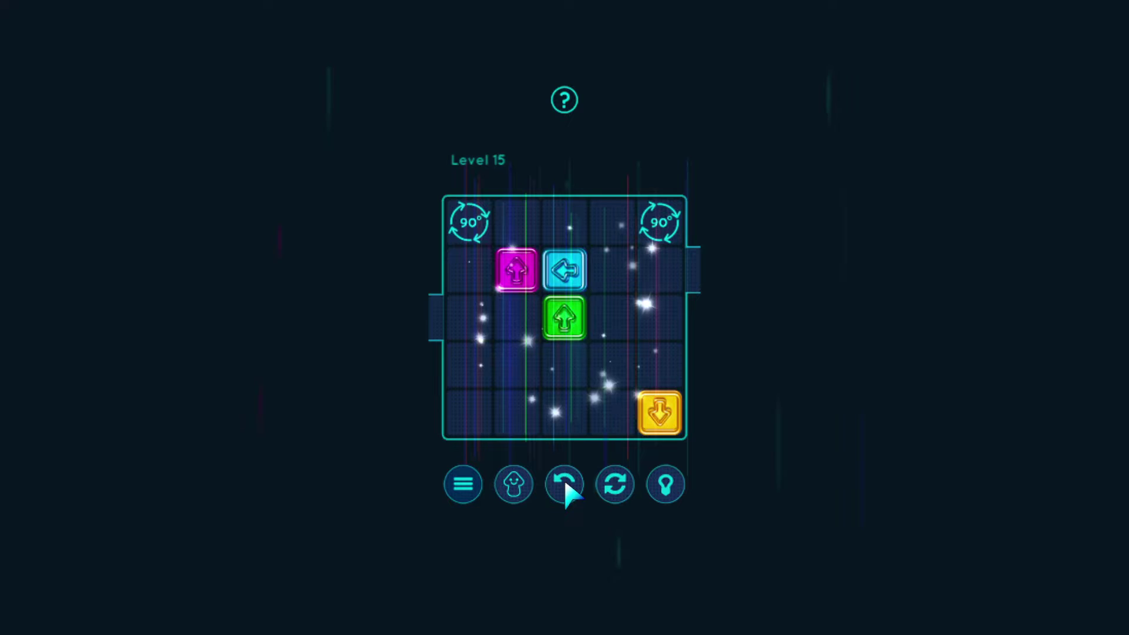
pyautogui.click(590, 327)
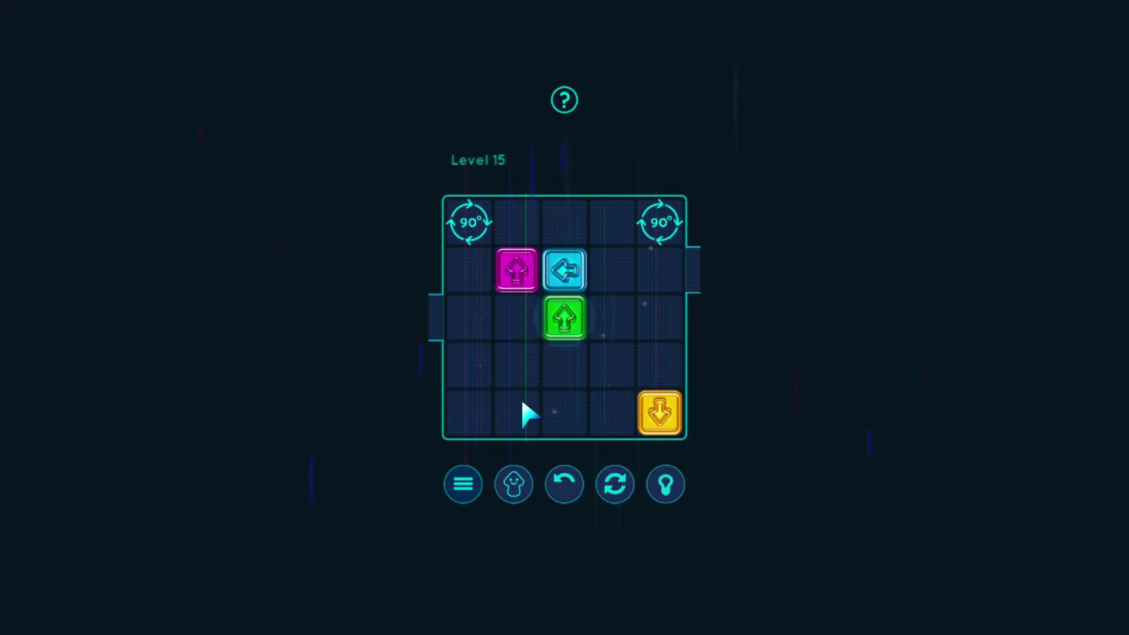
# - Pause the level, return Home, choose HARD mode and start its Level 1
pyautogui.click(466, 484)
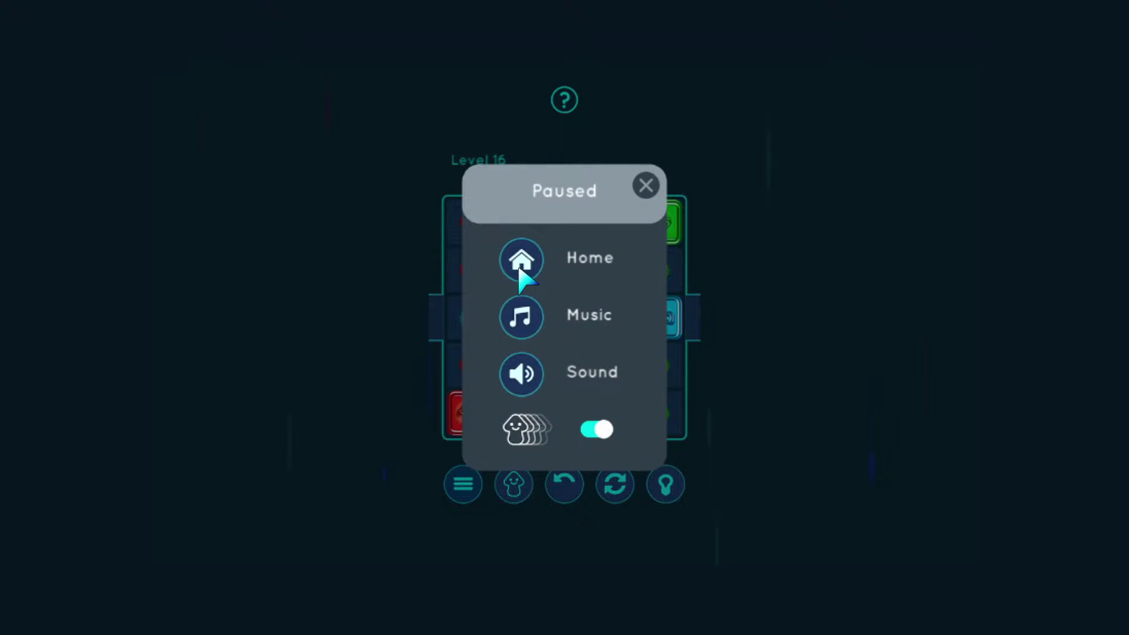
pyautogui.click(522, 261)
pyautogui.click(536, 325)
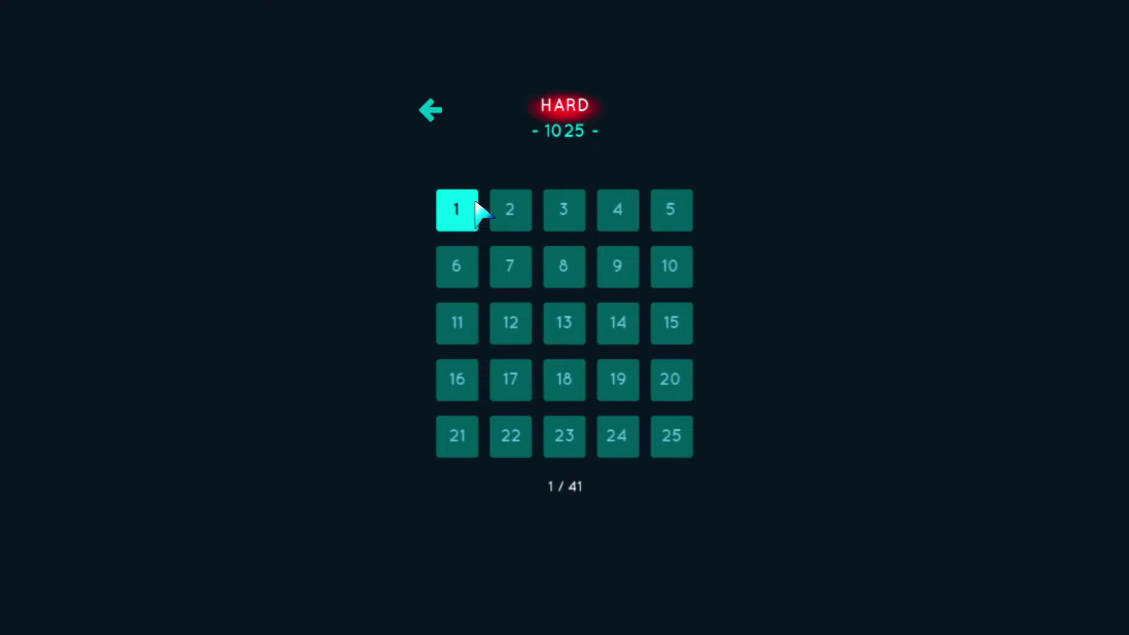
pyautogui.click(468, 209)
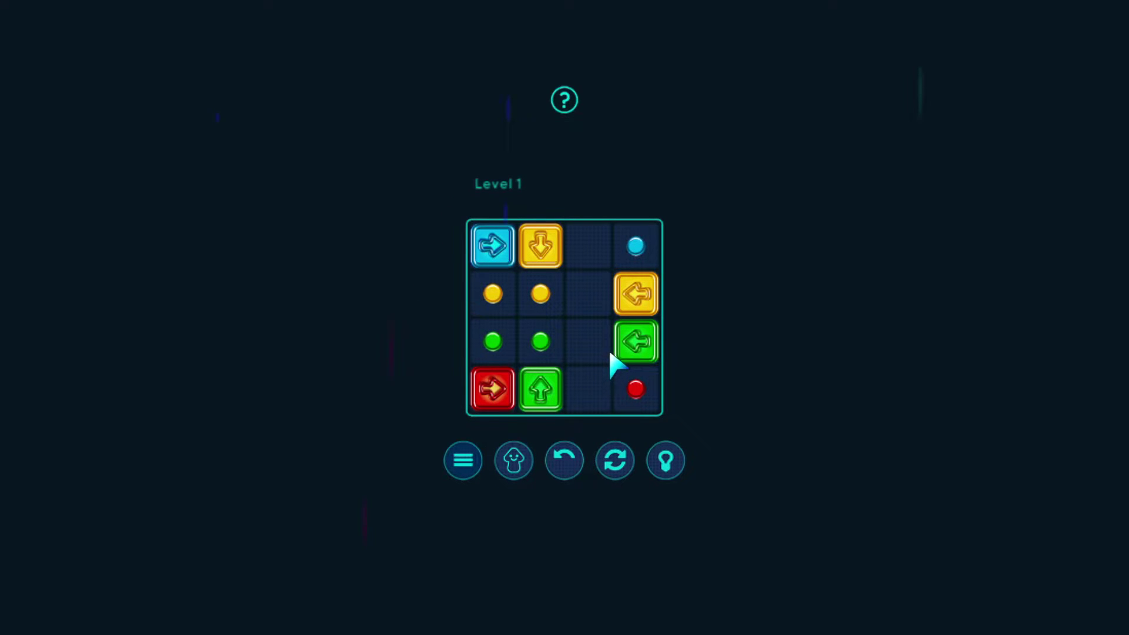
# - Slide the left-arrow blocks left, then the up, down and right blocks onto their dots
pyautogui.click(618, 348)
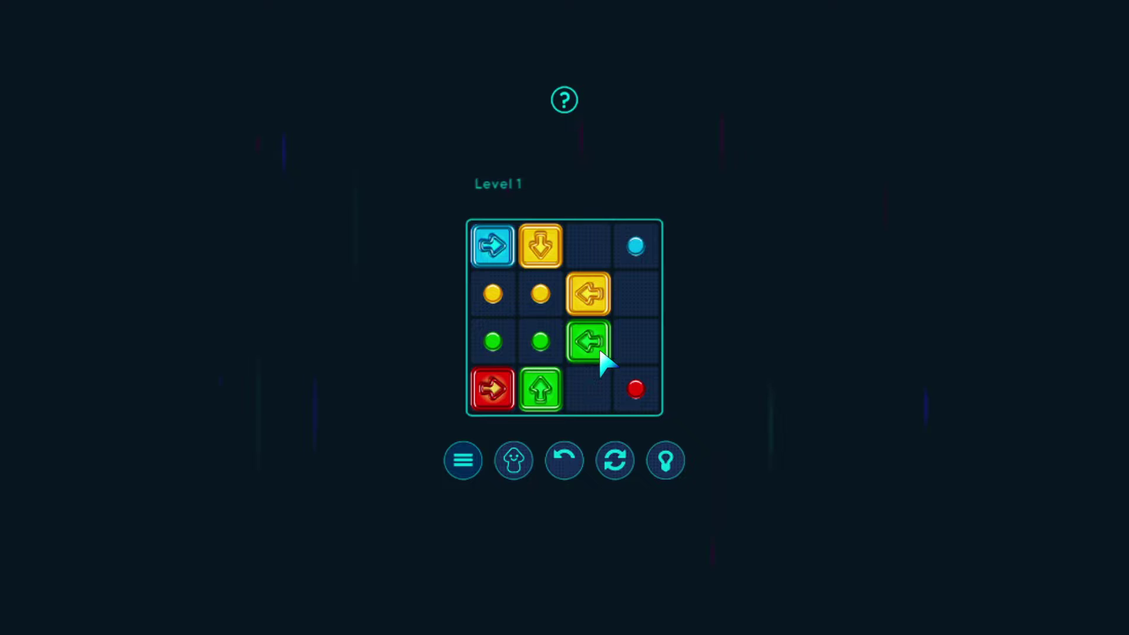
pyautogui.click(590, 342)
pyautogui.click(539, 343)
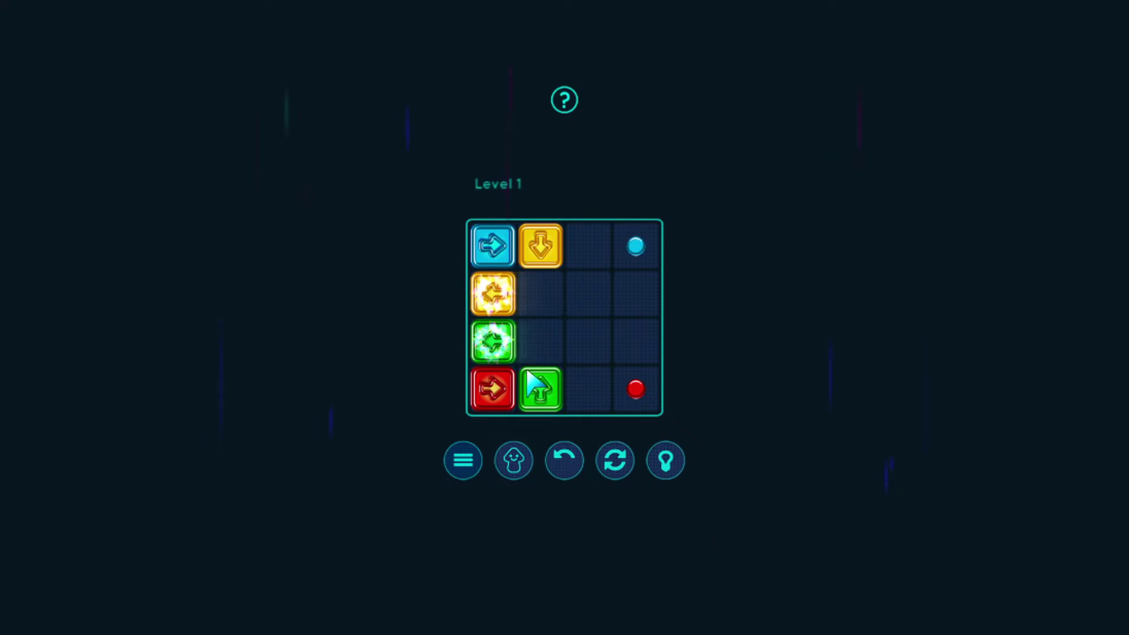
pyautogui.click(541, 389)
pyautogui.click(541, 245)
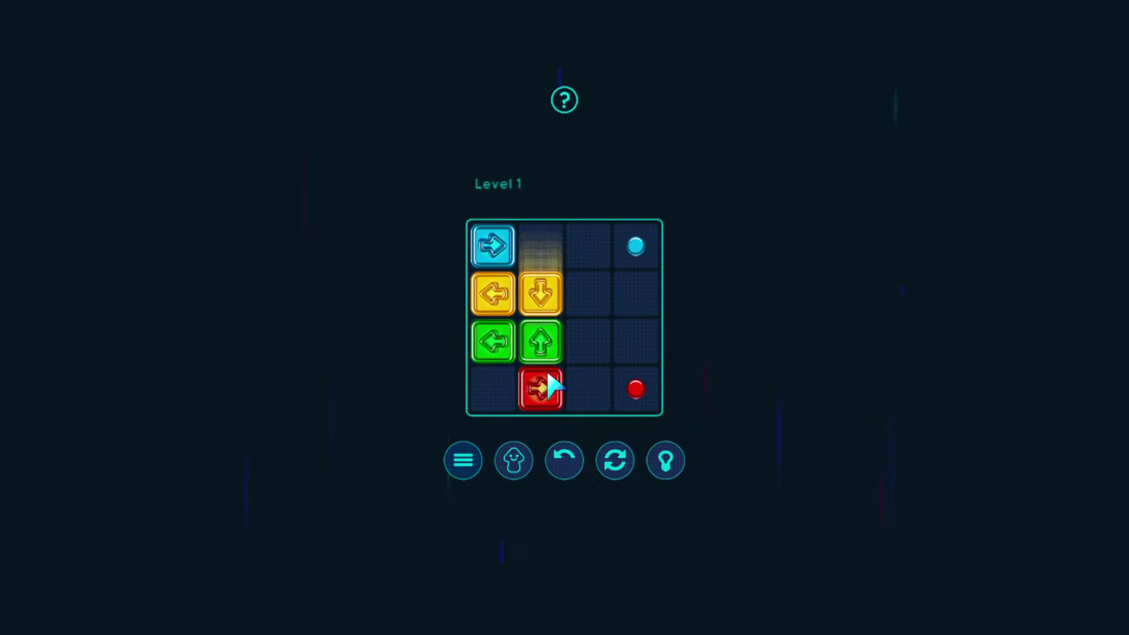
pyautogui.click(540, 389)
pyautogui.click(637, 386)
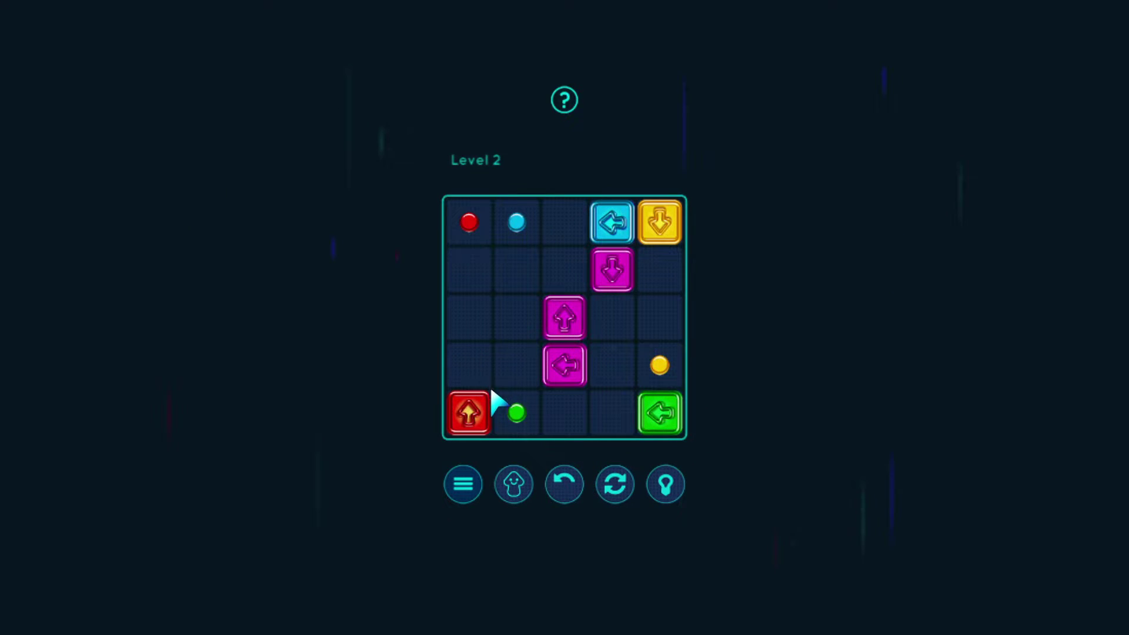
# - Land the blue, green and yellow blocks on their dots, then advance to Level 3
pyautogui.click(469, 413)
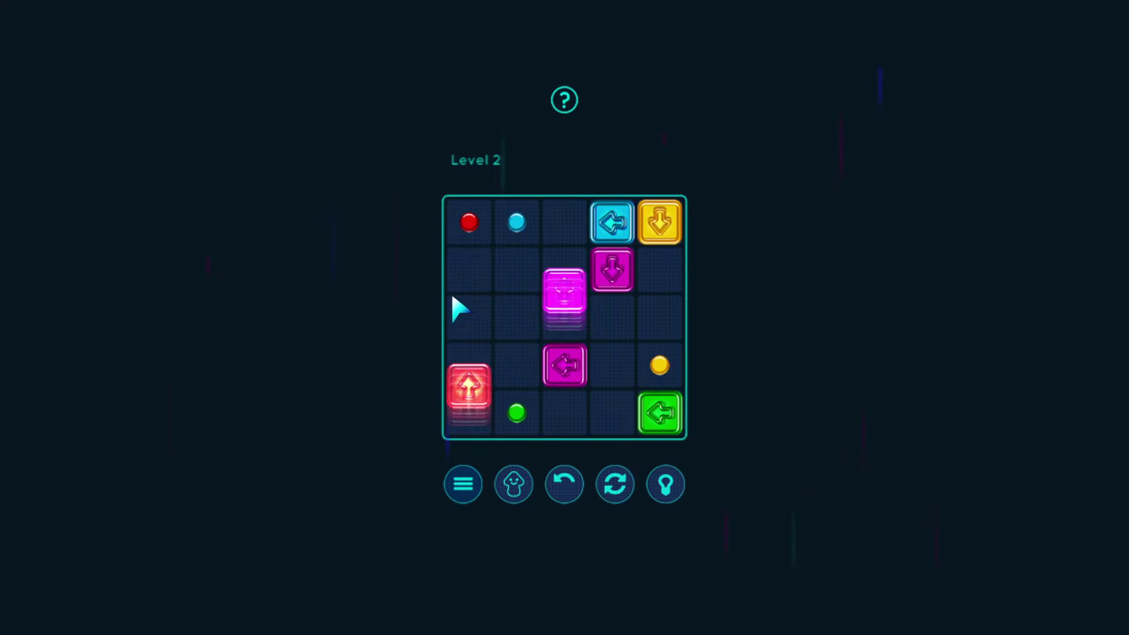
pyautogui.click(611, 222)
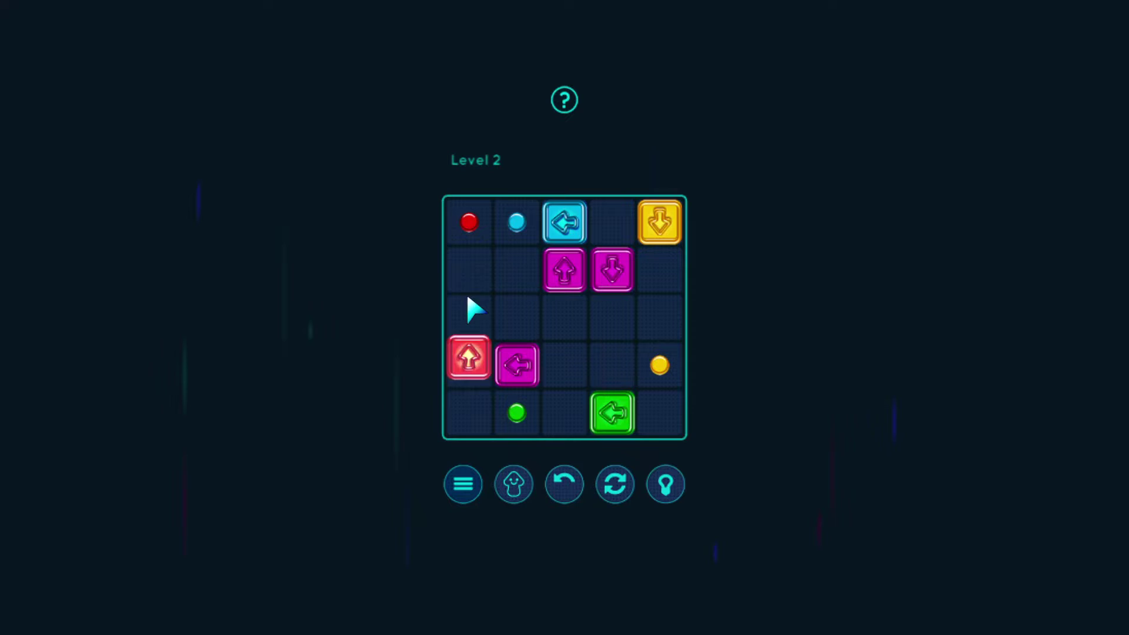
pyautogui.click(565, 223)
pyautogui.click(469, 317)
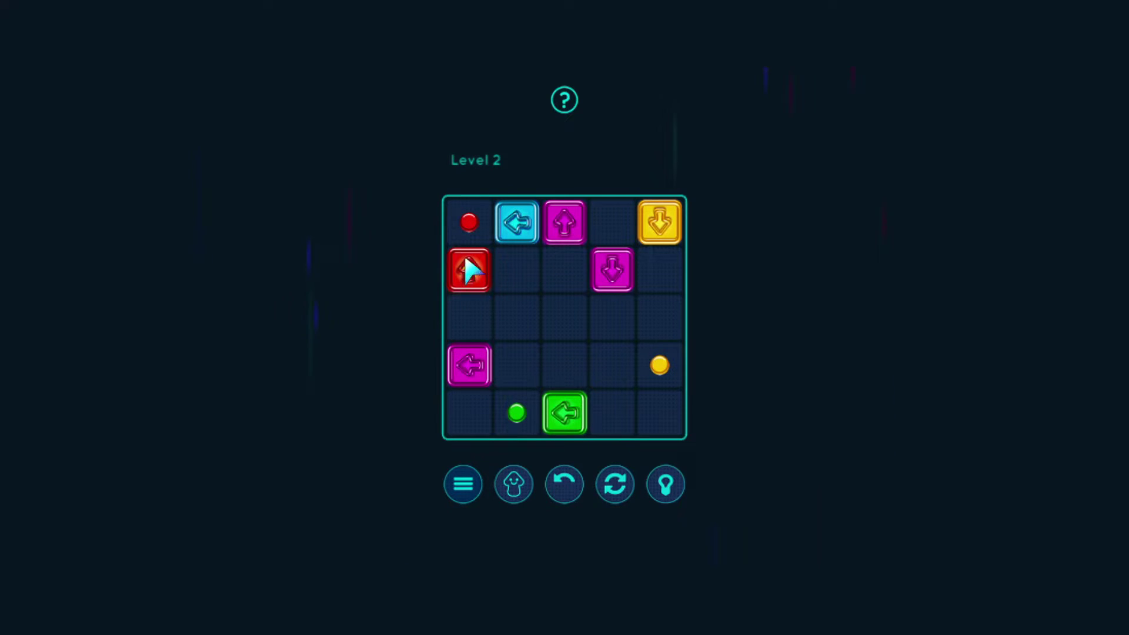
pyautogui.click(565, 413)
pyautogui.click(611, 270)
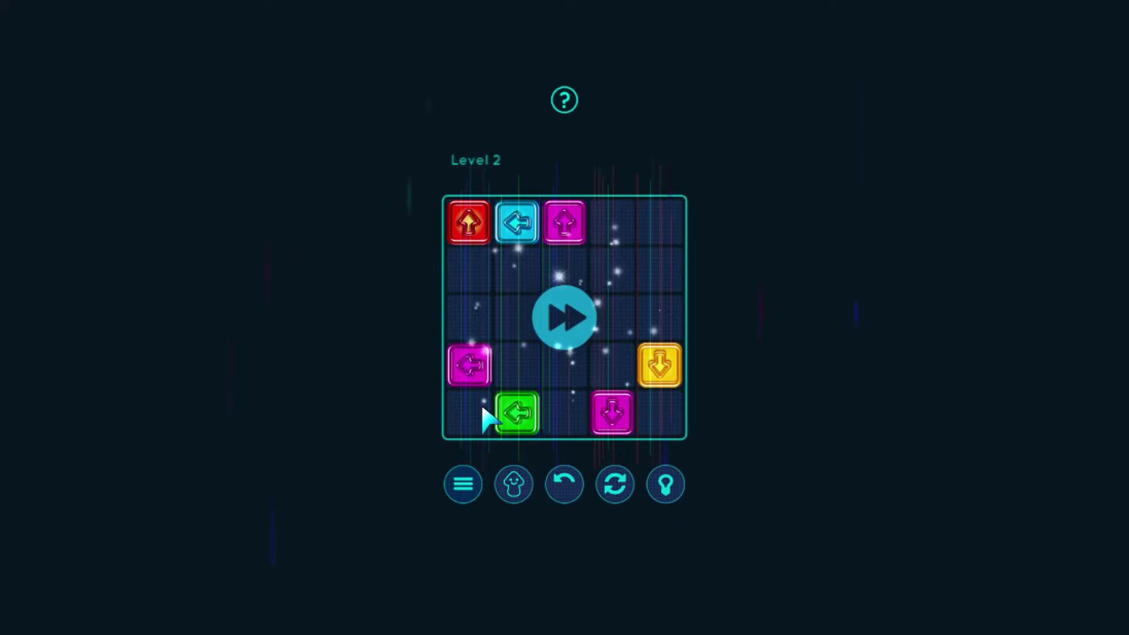
pyautogui.click(573, 325)
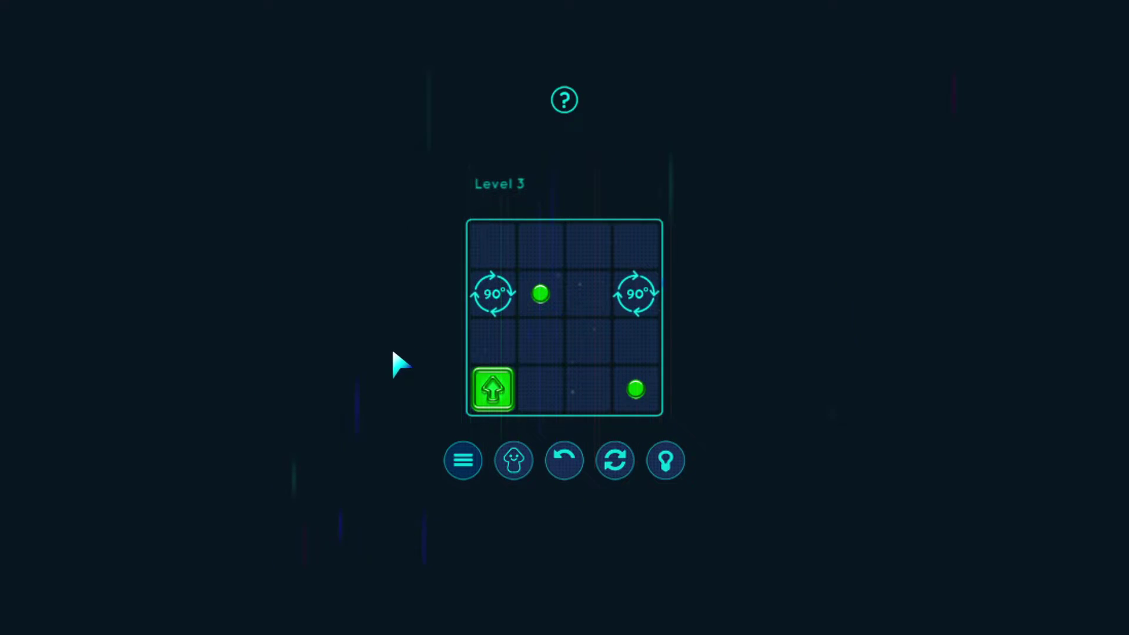
# - Send the green up-arrow block through the 90° rotator onto its dot, then advance to Level 4
pyautogui.click(492, 390)
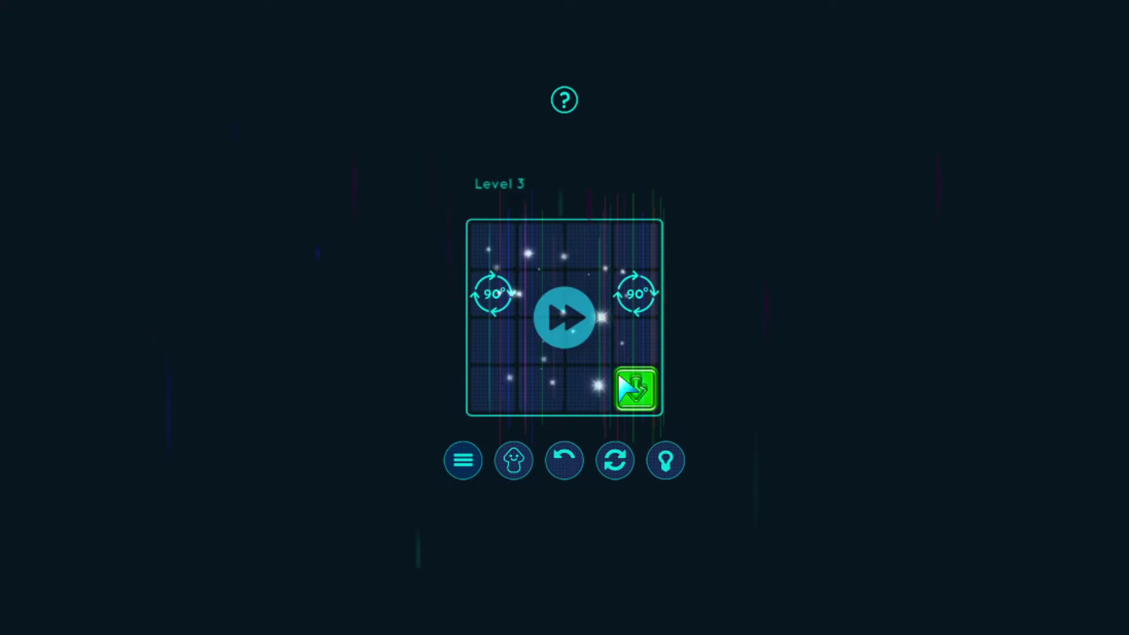
pyautogui.click(565, 319)
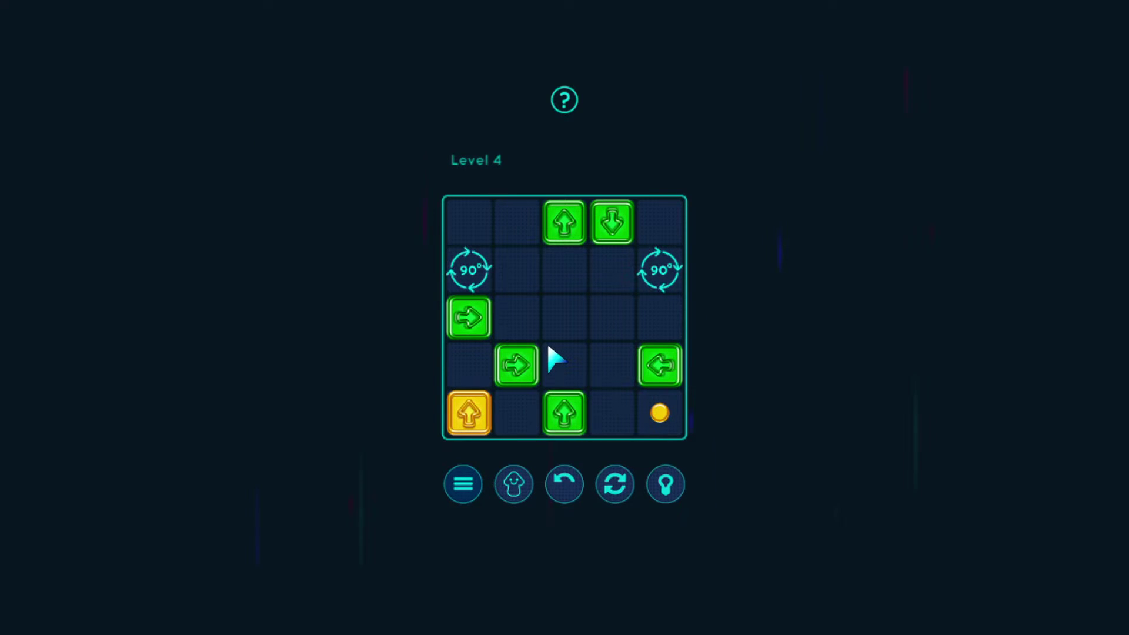
# - Attempt routing the yellow block through both rotators, then restart Level 4
pyautogui.click(468, 320)
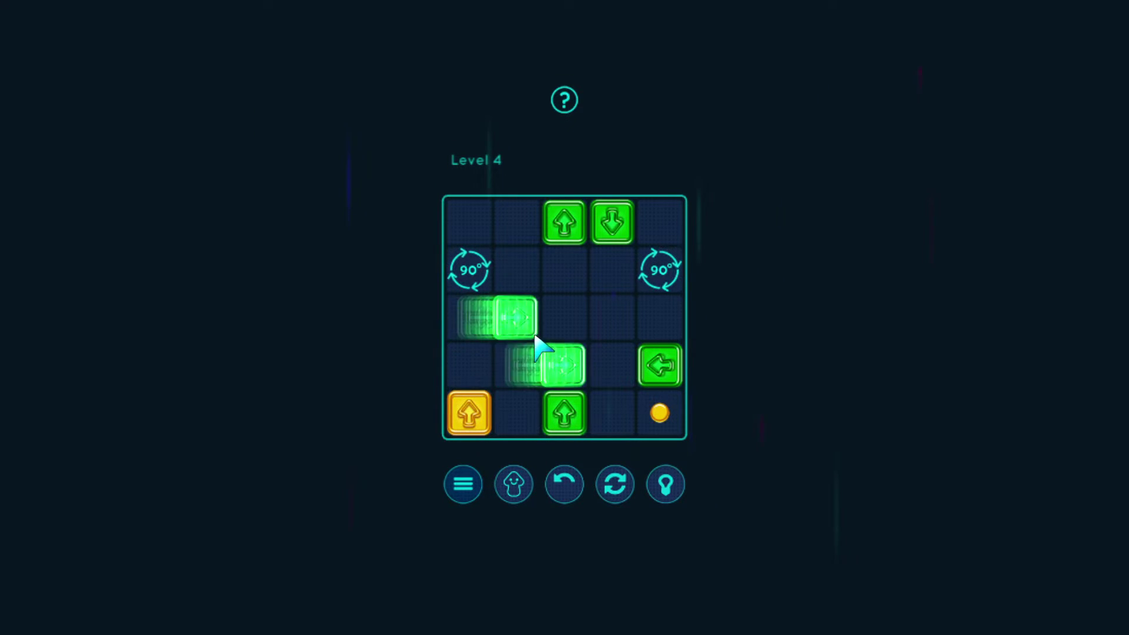
pyautogui.click(468, 413)
pyautogui.click(469, 319)
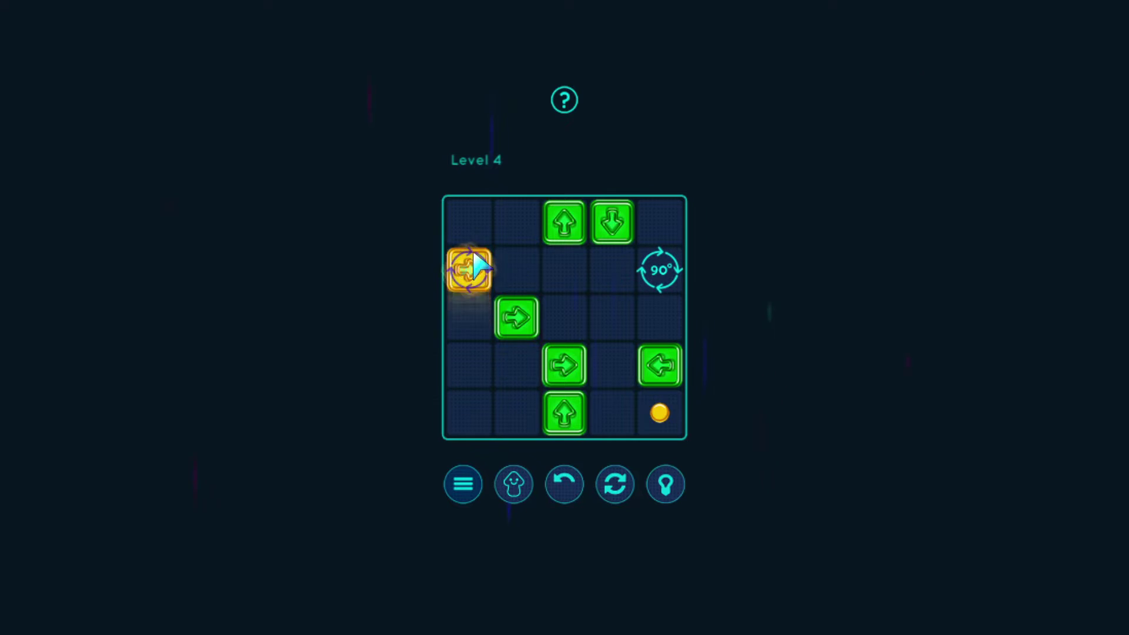
pyautogui.click(469, 269)
pyautogui.click(517, 268)
pyautogui.click(565, 269)
pyautogui.click(612, 317)
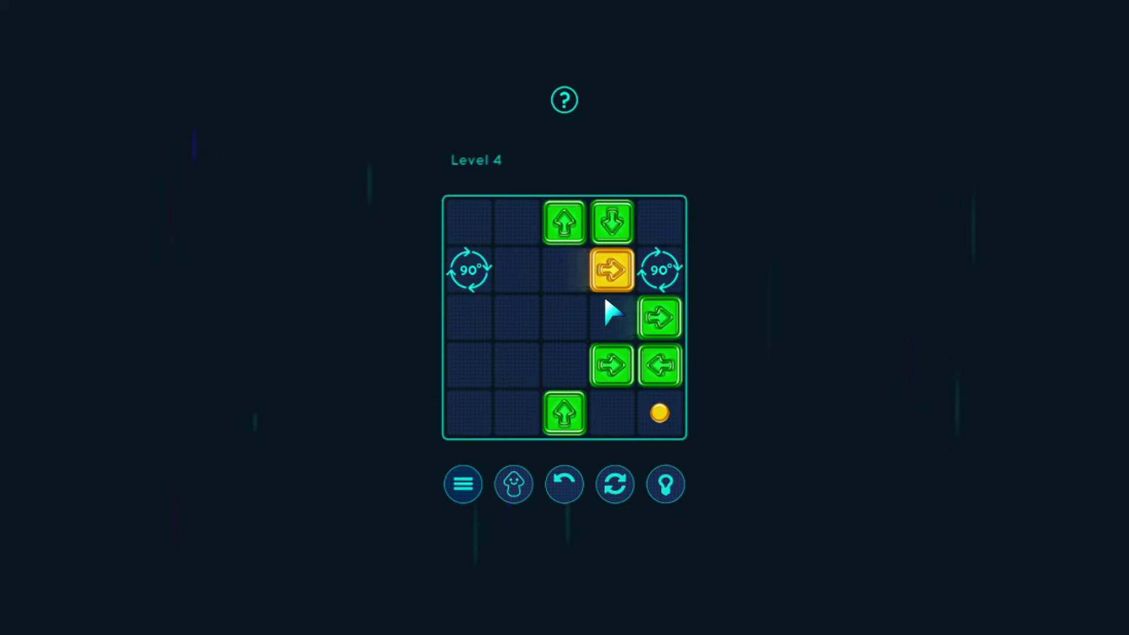
pyautogui.click(615, 484)
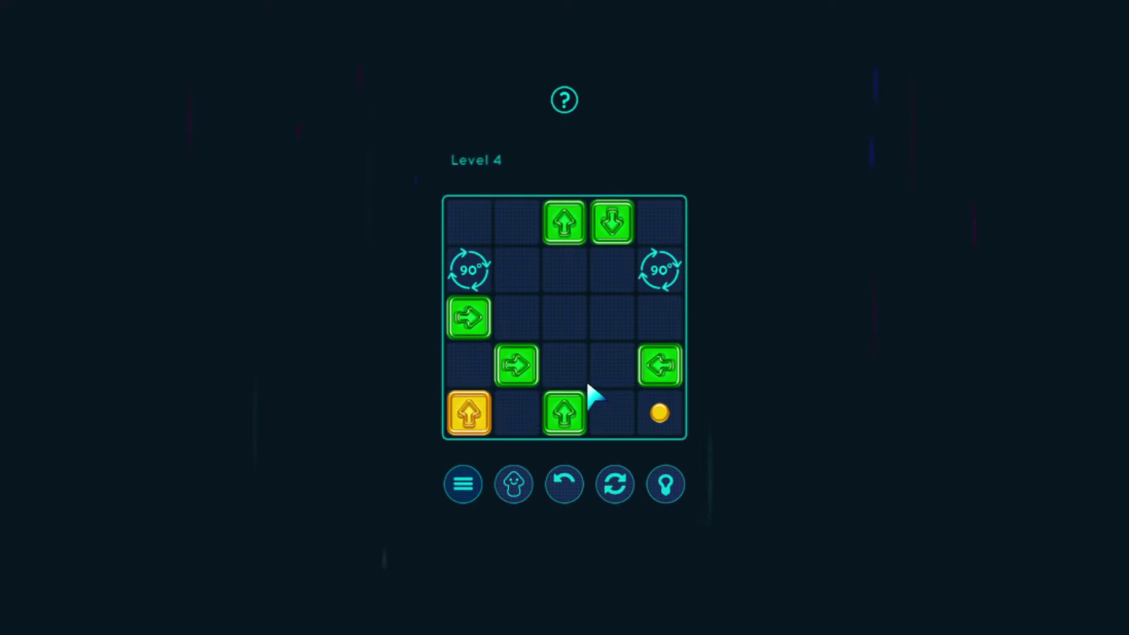
# - Route the yellow block up, right and down onto its bottom-right dot, then advance to Level 5
pyautogui.click(660, 366)
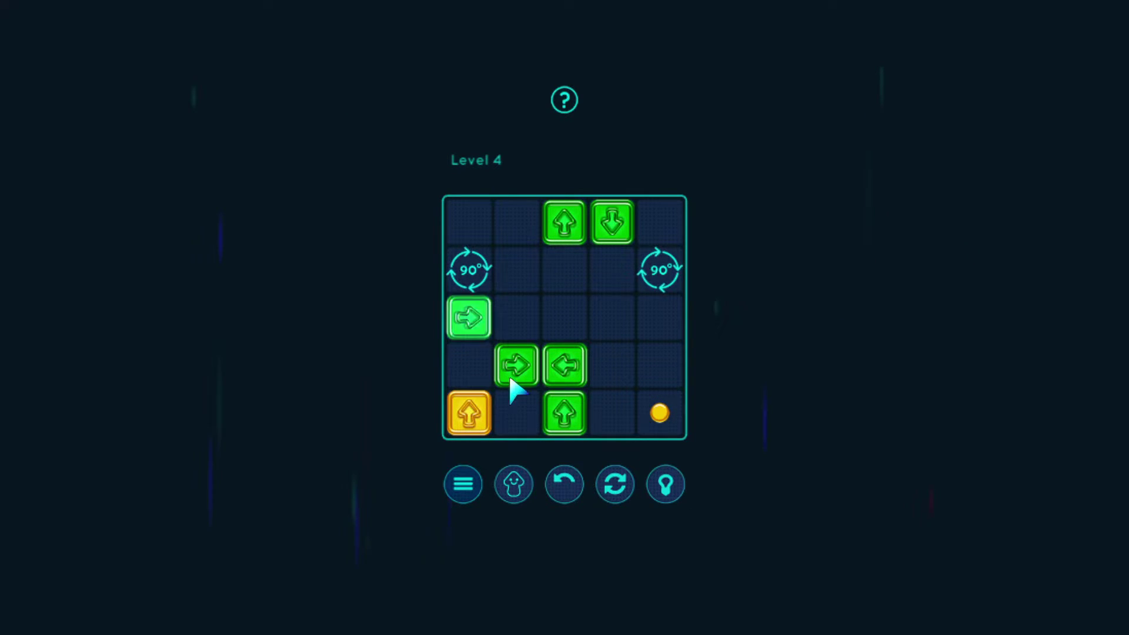
pyautogui.click(469, 318)
pyautogui.click(469, 411)
pyautogui.click(468, 357)
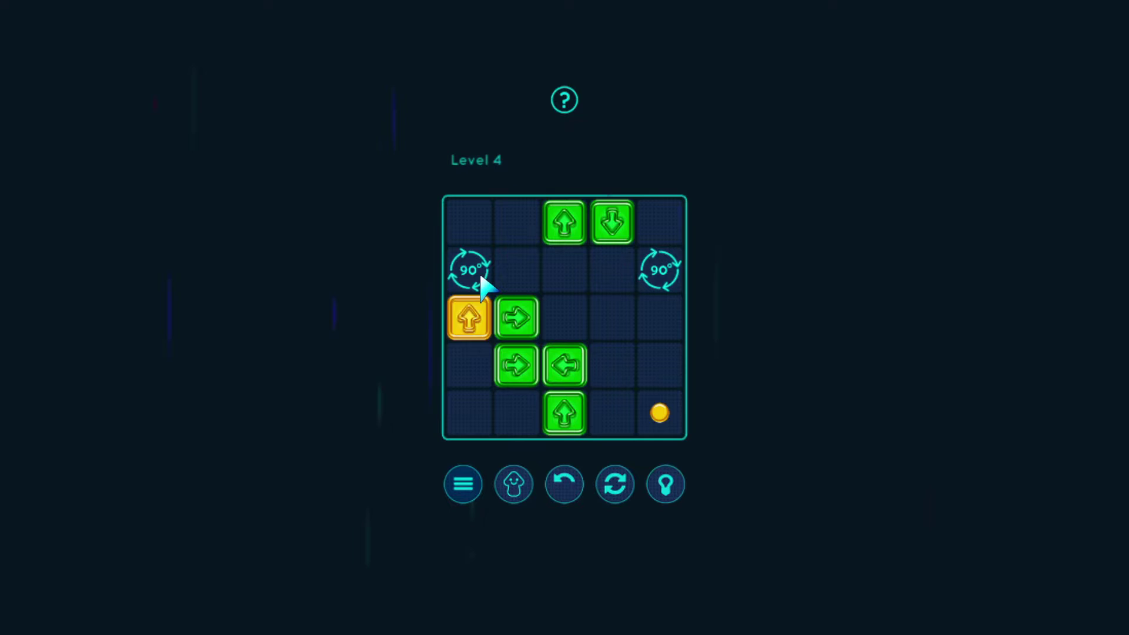
pyautogui.click(470, 318)
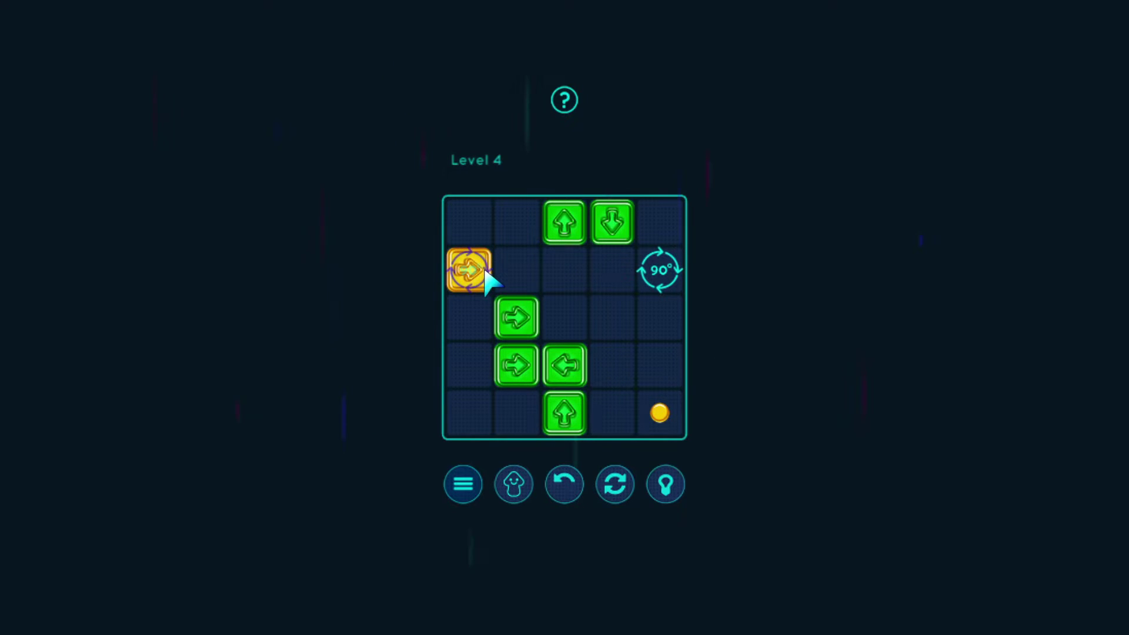
pyautogui.click(614, 222)
pyautogui.click(516, 318)
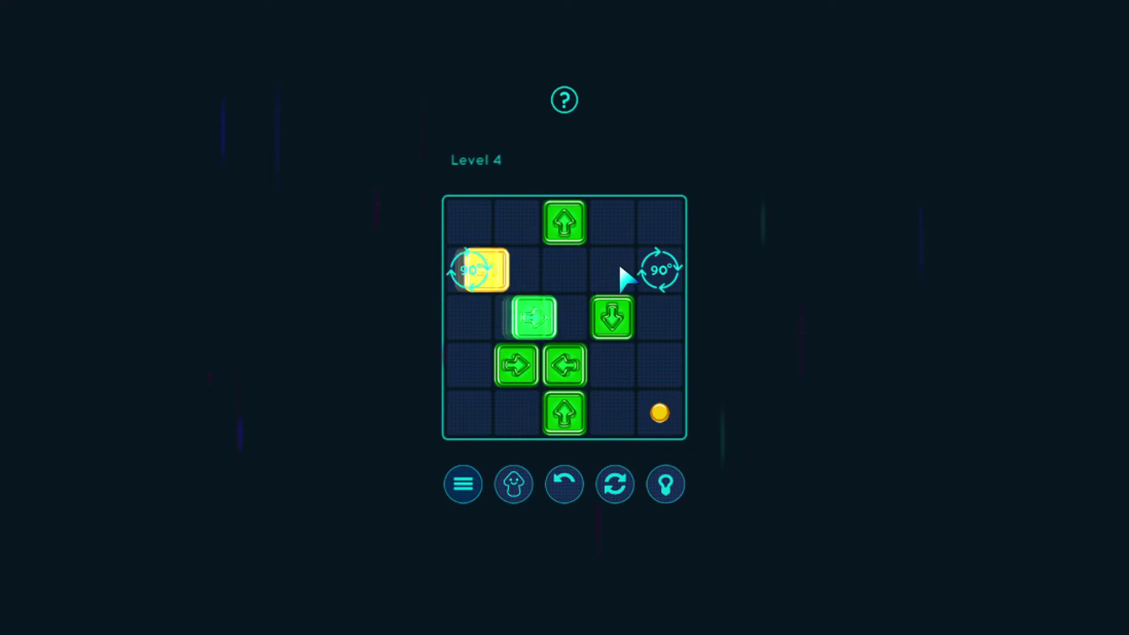
pyautogui.click(470, 269)
pyautogui.click(613, 318)
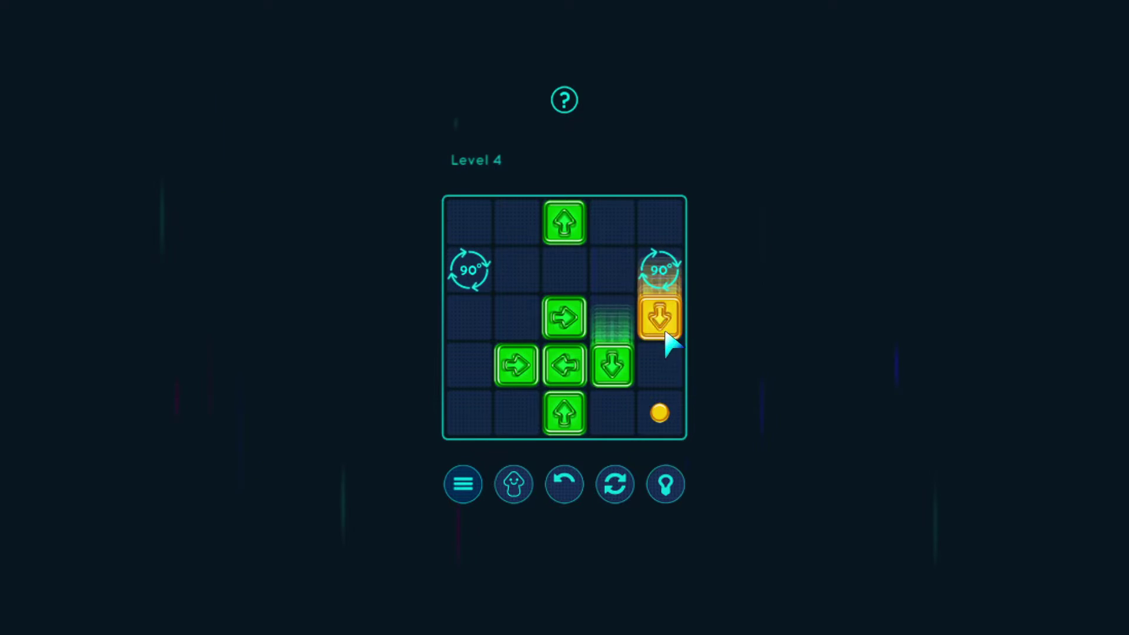
pyautogui.click(660, 269)
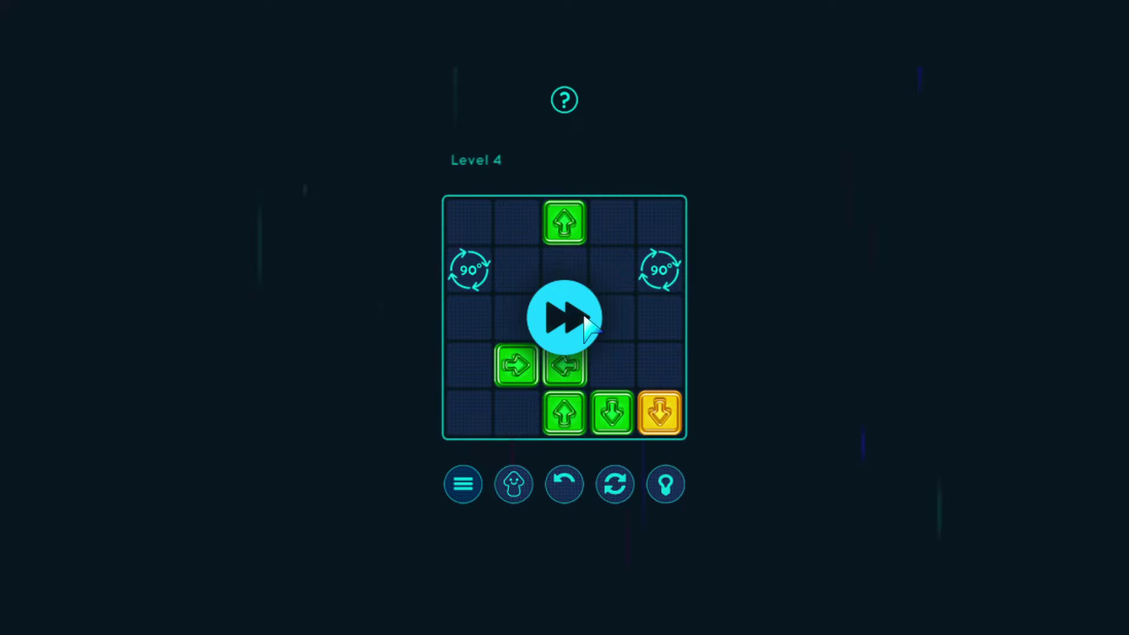
pyautogui.click(565, 318)
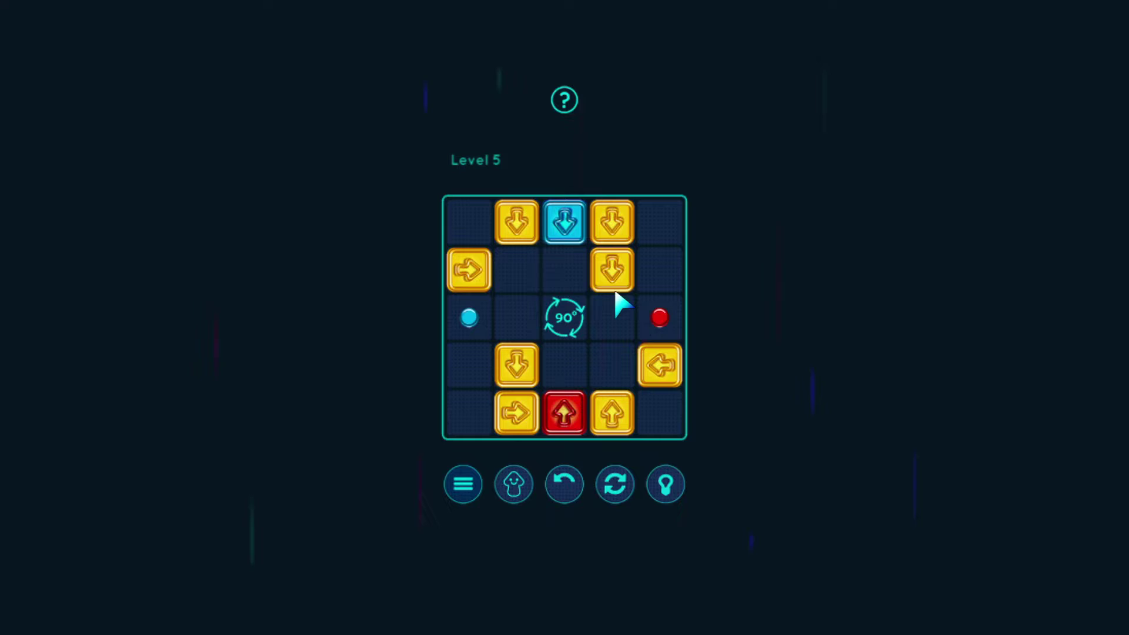
# - Route the red tile through the centre rotator onto the red dot
pyautogui.click(564, 410)
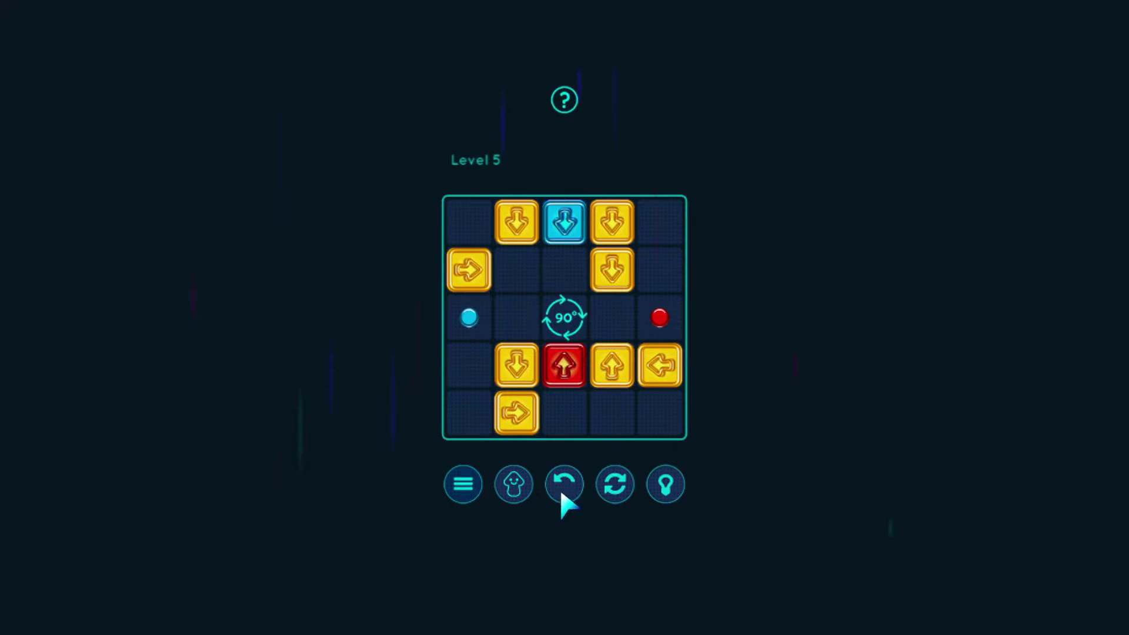
pyautogui.click(613, 366)
pyautogui.click(660, 365)
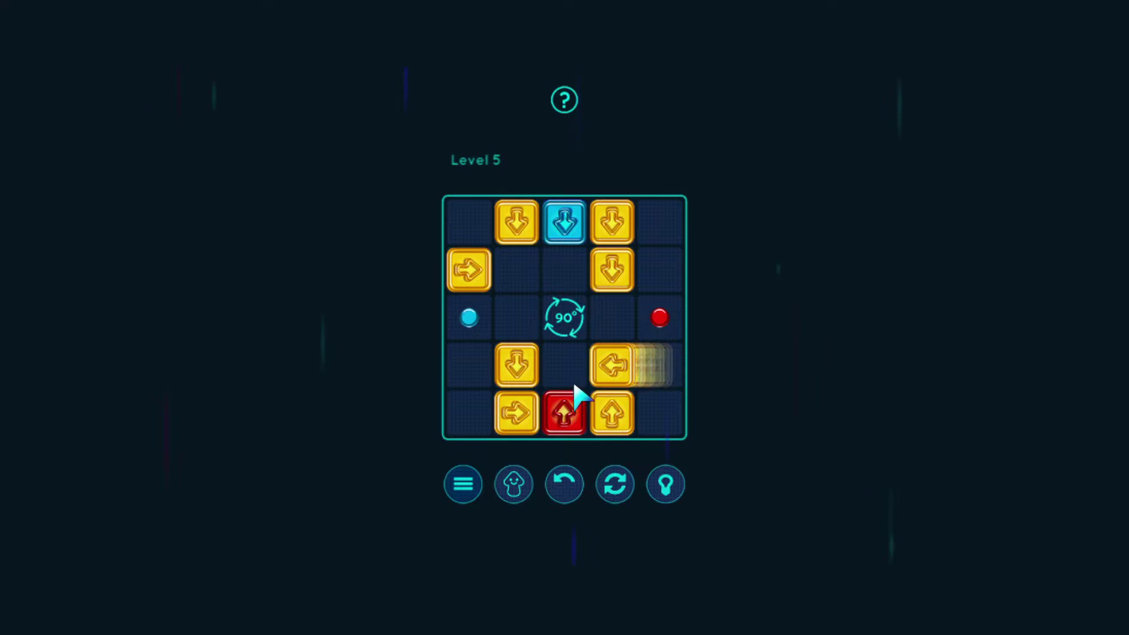
pyautogui.click(565, 365)
pyautogui.click(575, 311)
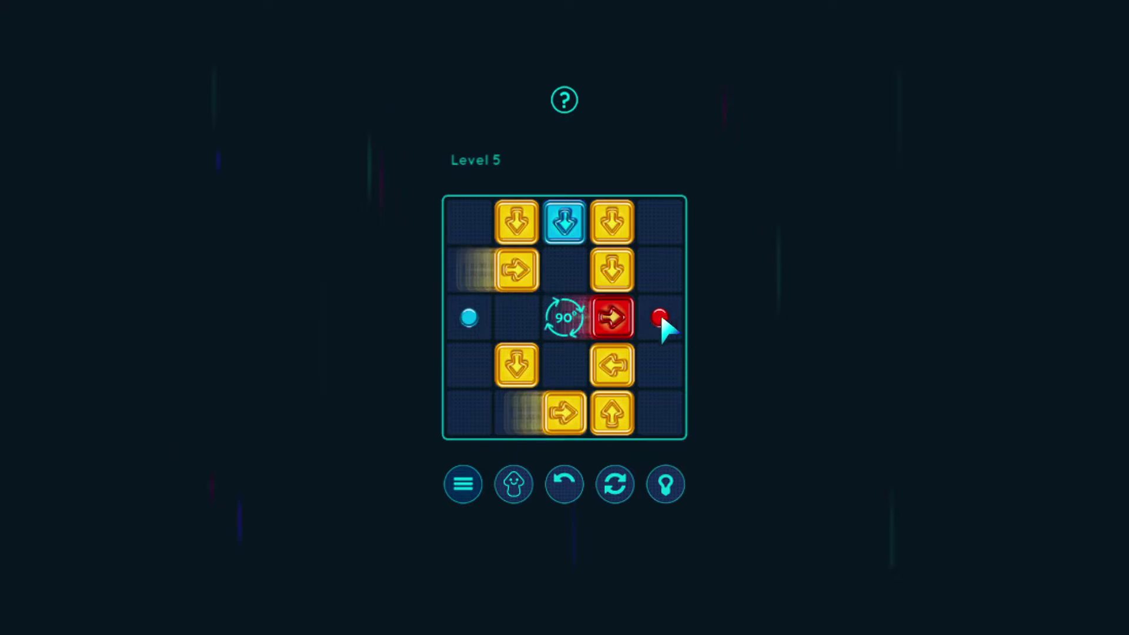
pyautogui.click(565, 223)
pyautogui.click(614, 318)
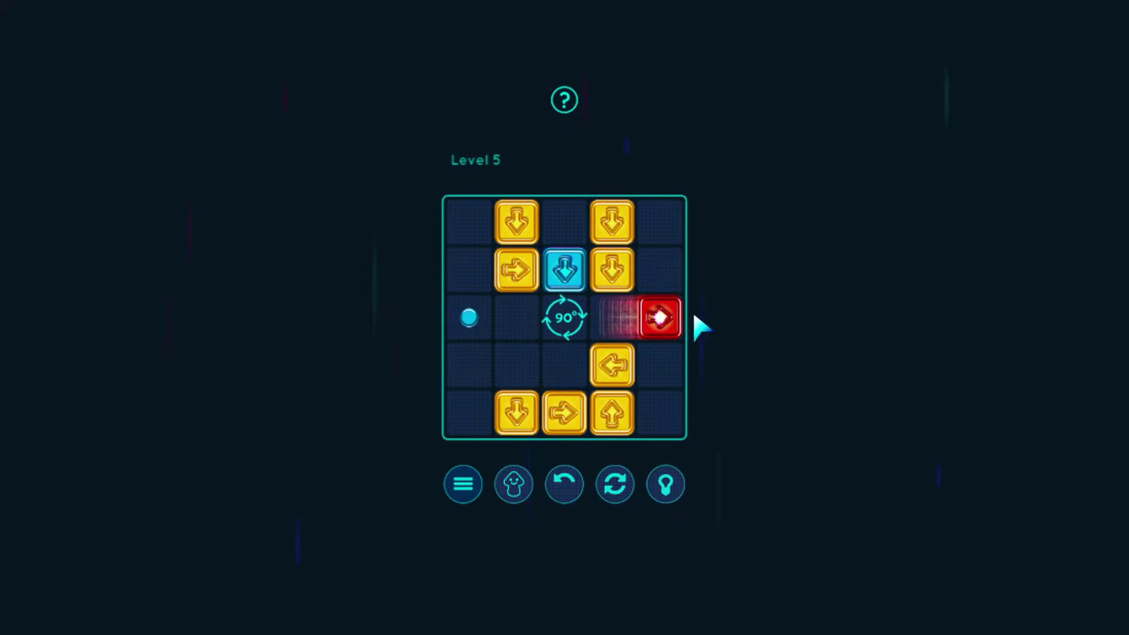
# - Send the blue tile through the centre rotator and left onto the blue dot
pyautogui.click(564, 269)
pyautogui.click(564, 319)
pyautogui.click(517, 318)
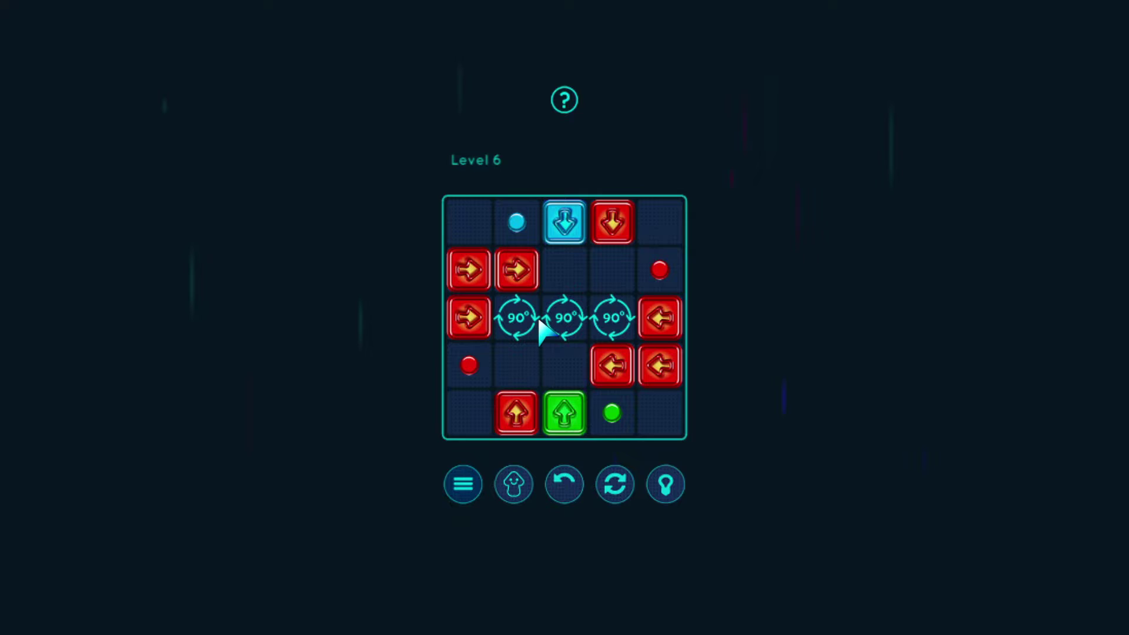
# - Make a first attempt shifting the up, left, right and down tiles, then restart Level 6
pyautogui.click(565, 411)
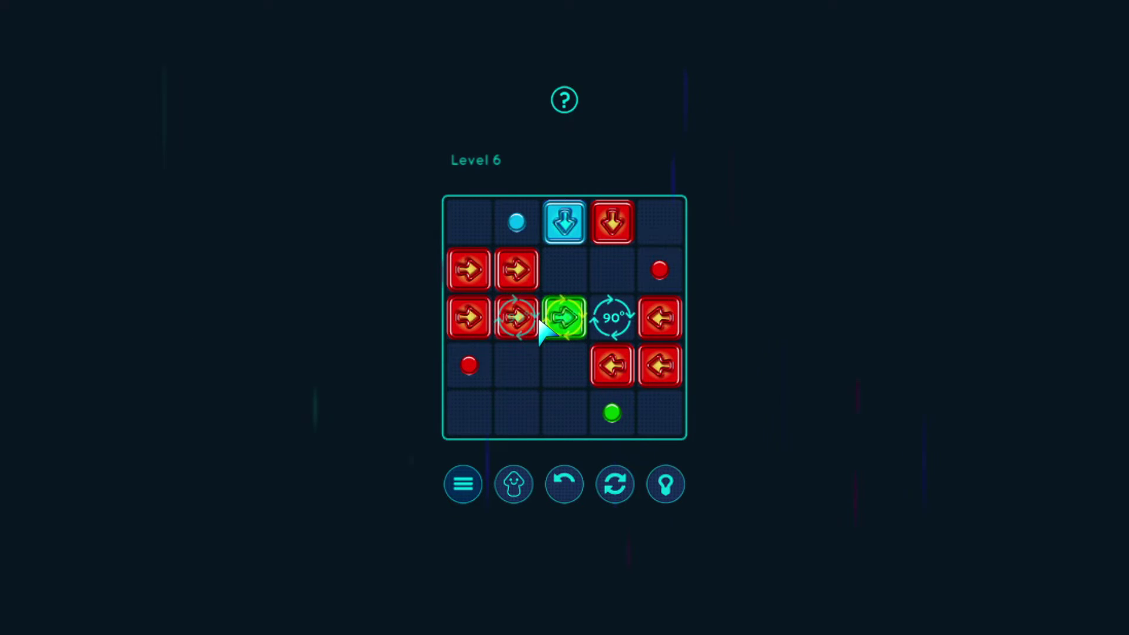
pyautogui.click(659, 317)
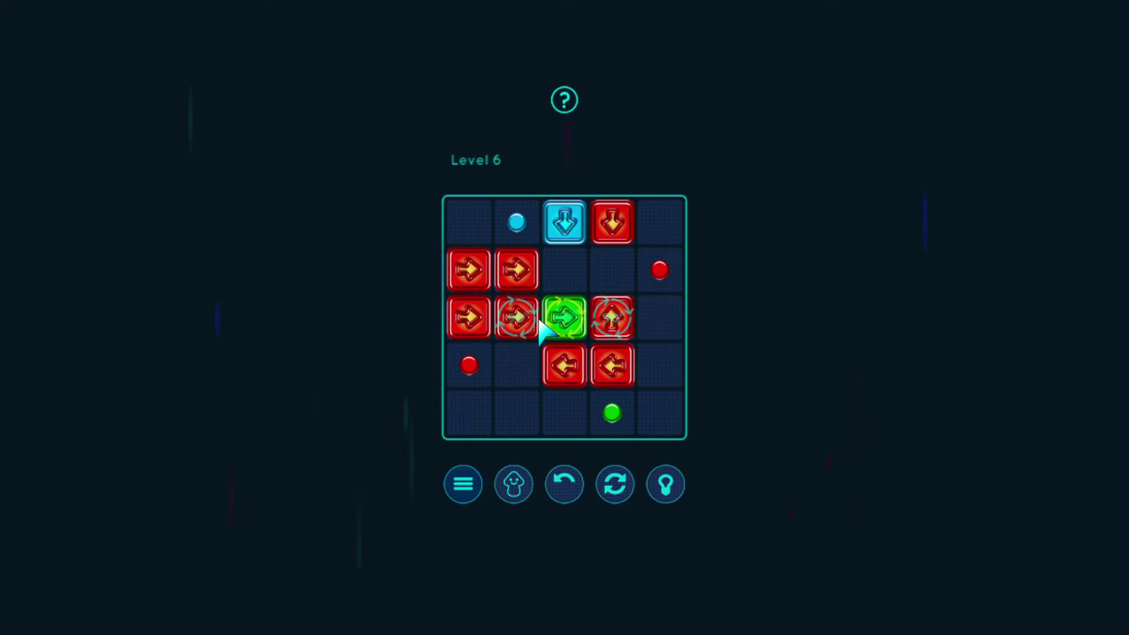
pyautogui.click(551, 330)
pyautogui.click(551, 331)
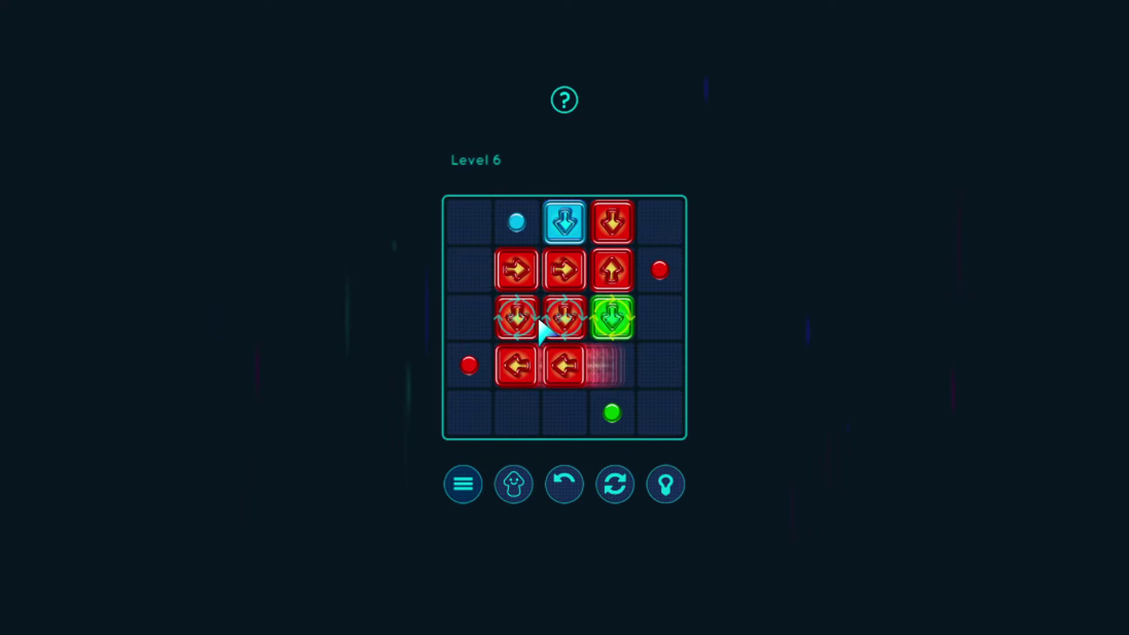
pyautogui.click(546, 328)
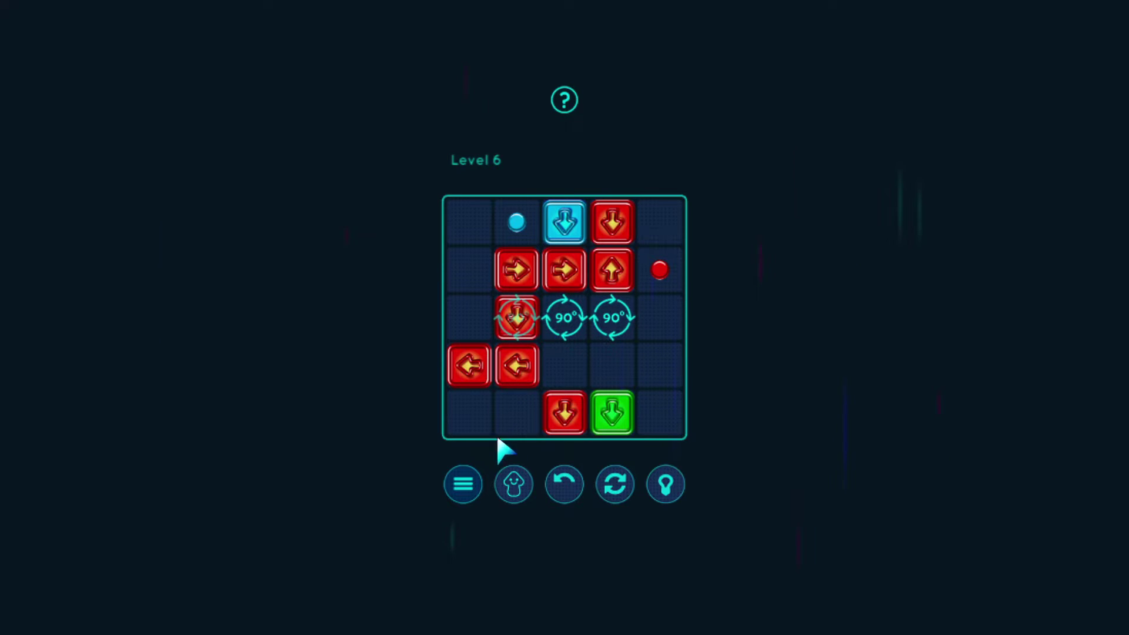
pyautogui.click(615, 484)
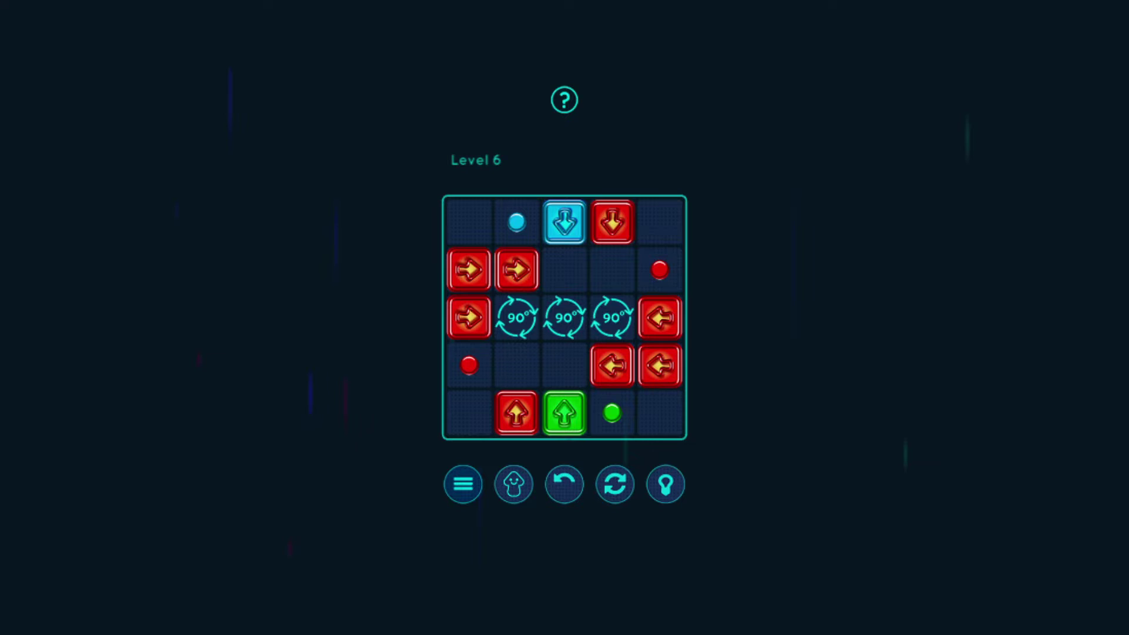
# - Cover the red dots with red blocks and move the blue and green blocks, then restart again
pyautogui.click(469, 270)
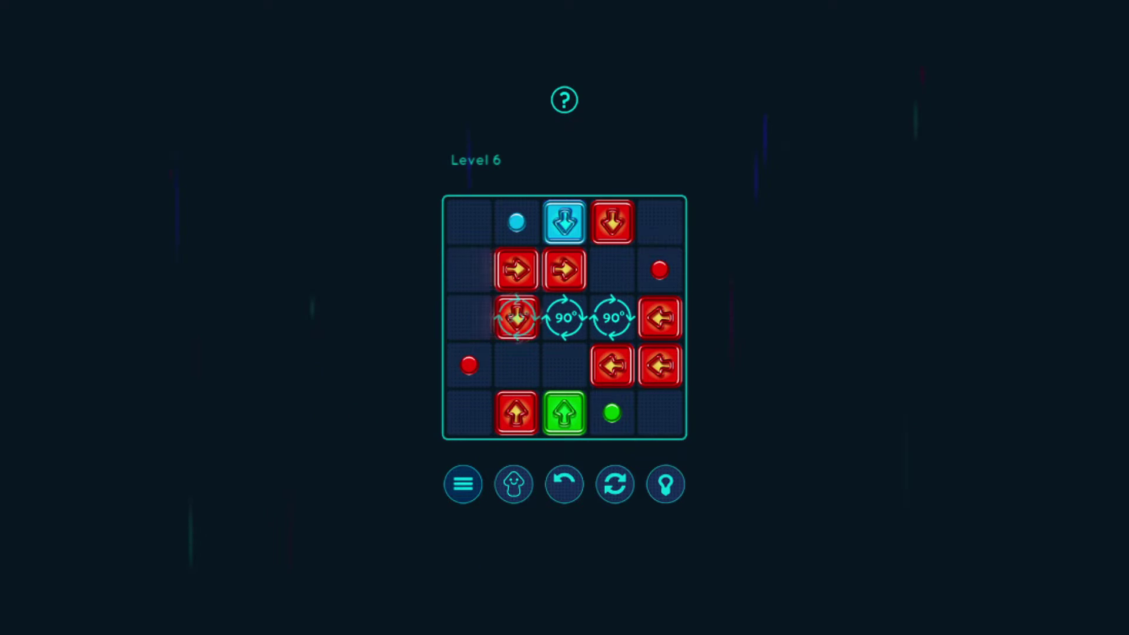
pyautogui.click(660, 365)
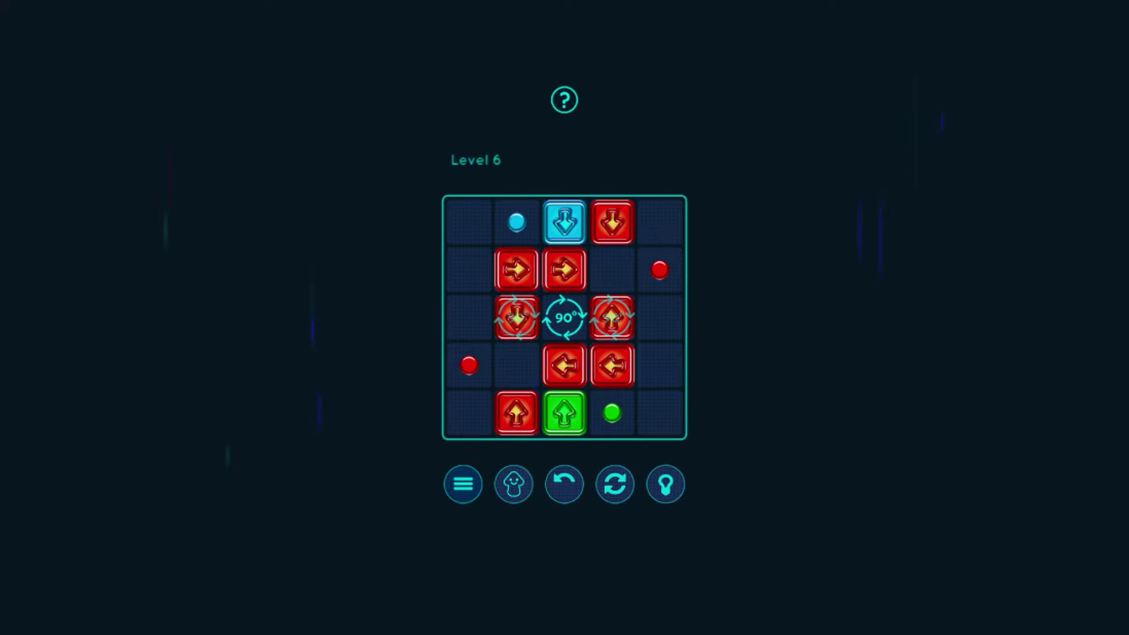
pyautogui.click(564, 365)
pyautogui.click(517, 365)
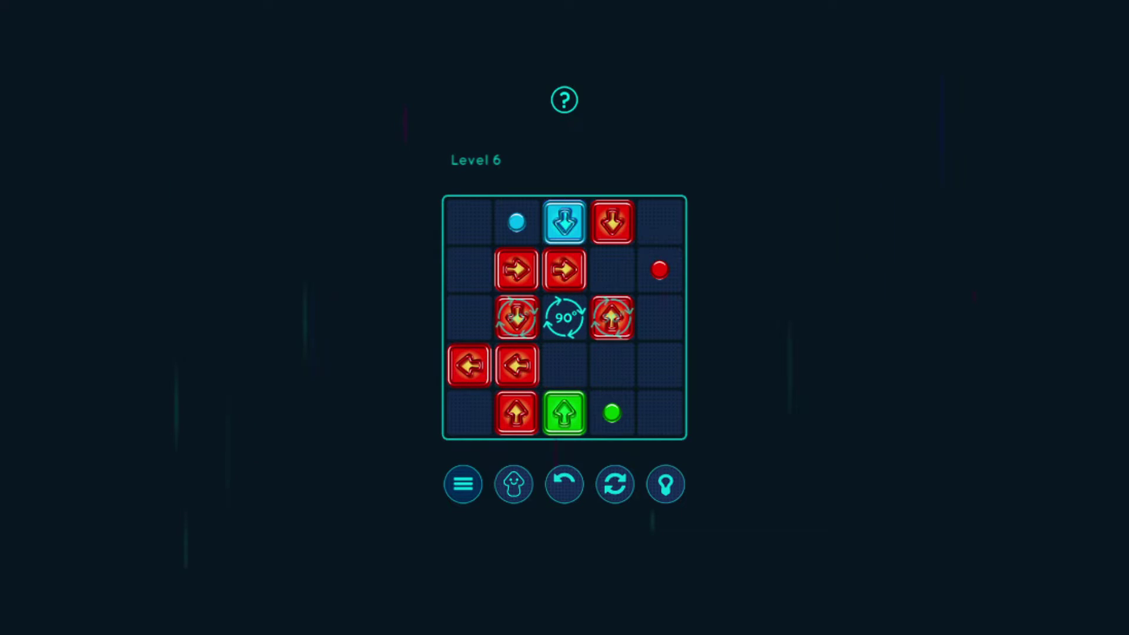
pyautogui.click(518, 270)
pyautogui.click(565, 269)
pyautogui.click(564, 221)
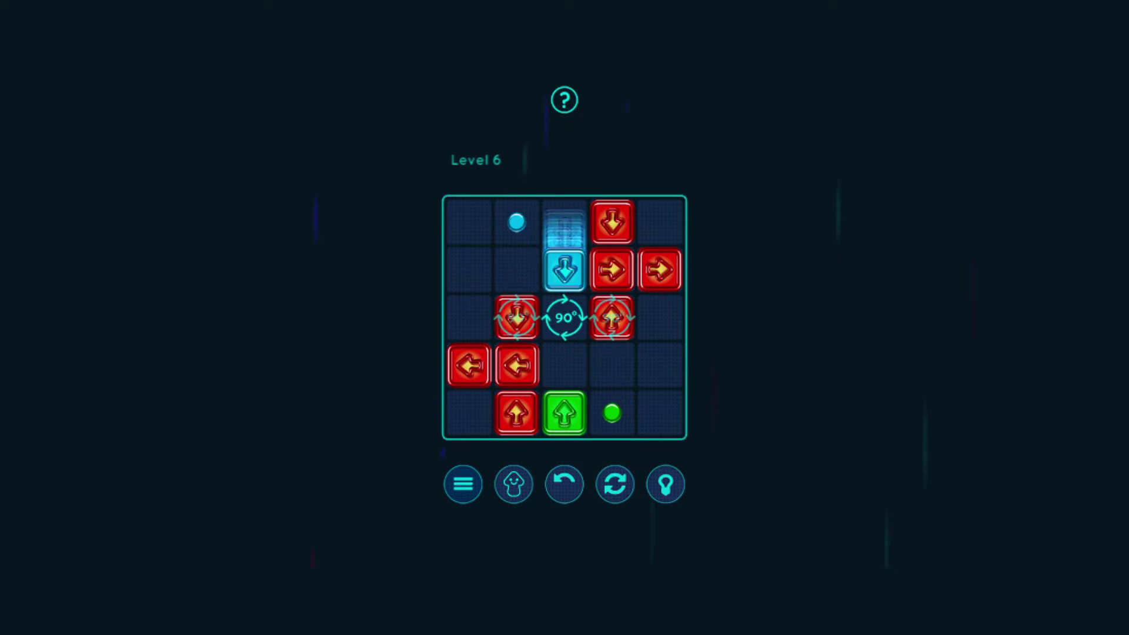
pyautogui.click(564, 269)
pyautogui.click(565, 412)
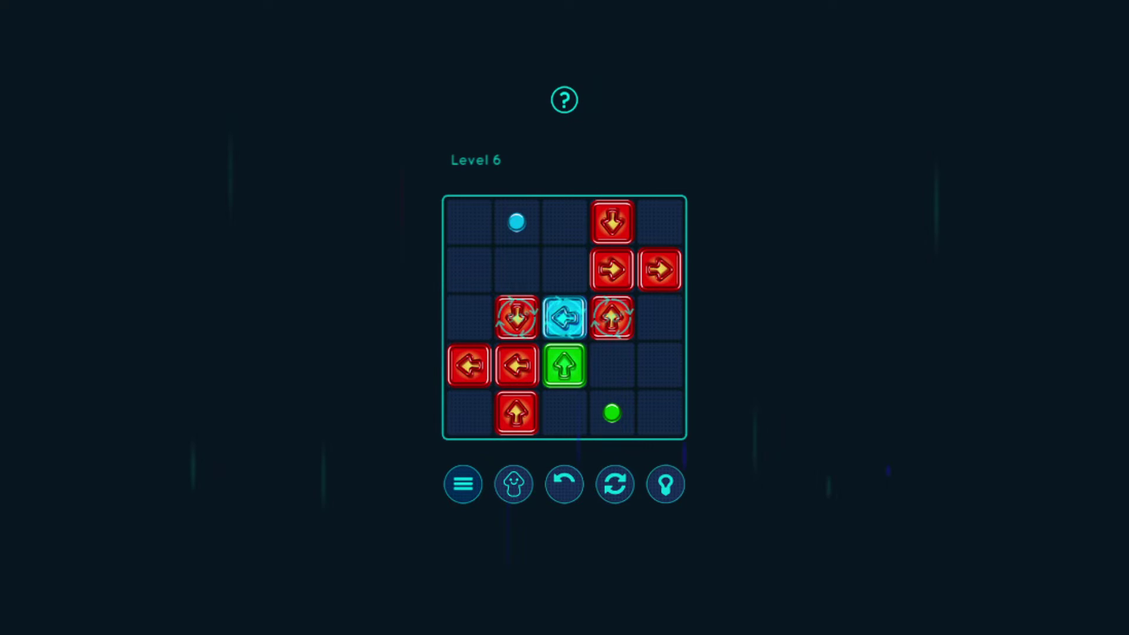
pyautogui.click(615, 484)
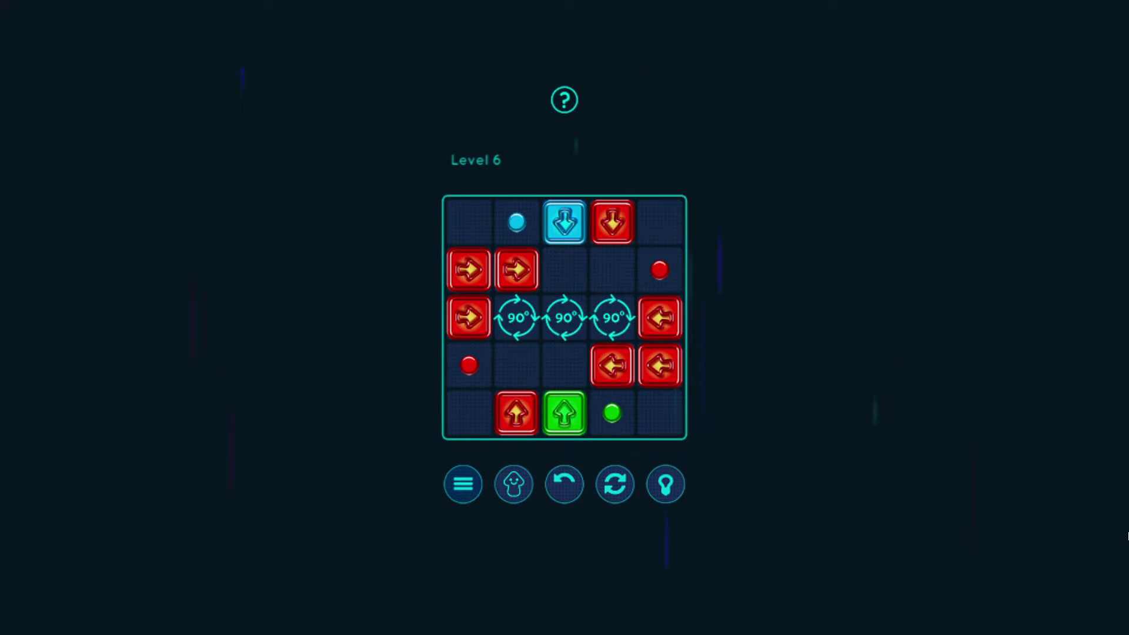
pyautogui.click(564, 221)
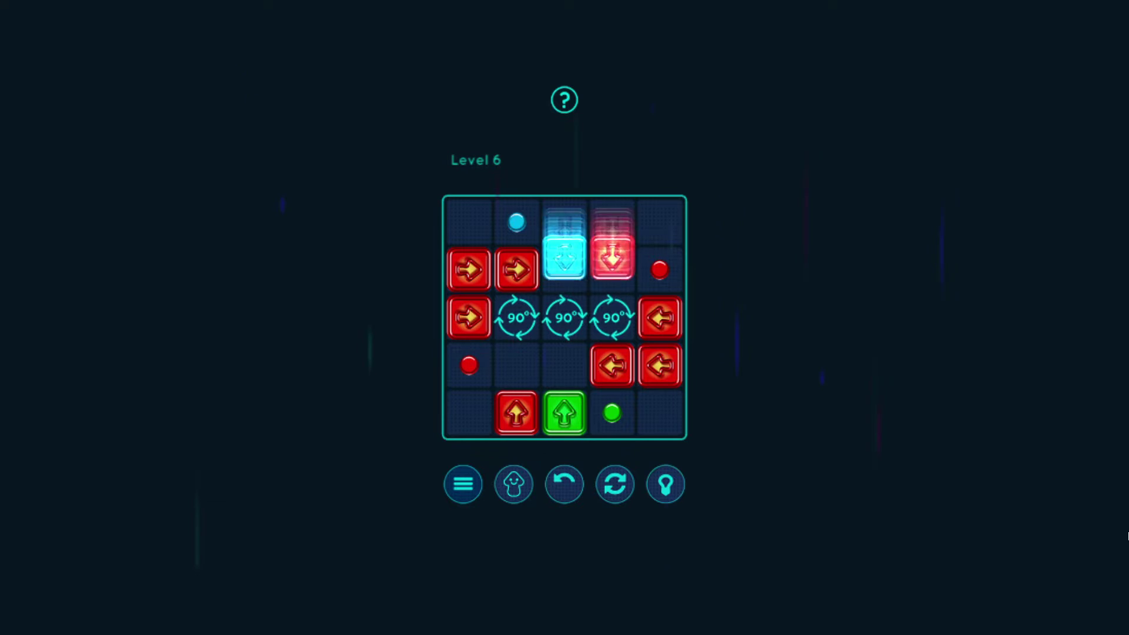
pyautogui.click(565, 318)
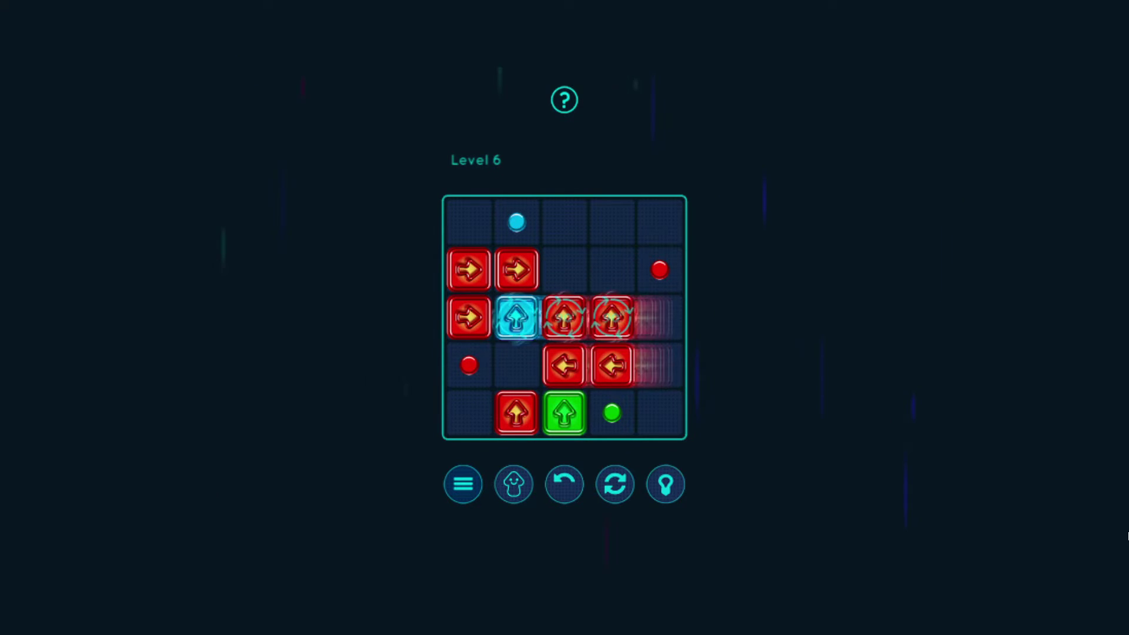
pyautogui.click(467, 269)
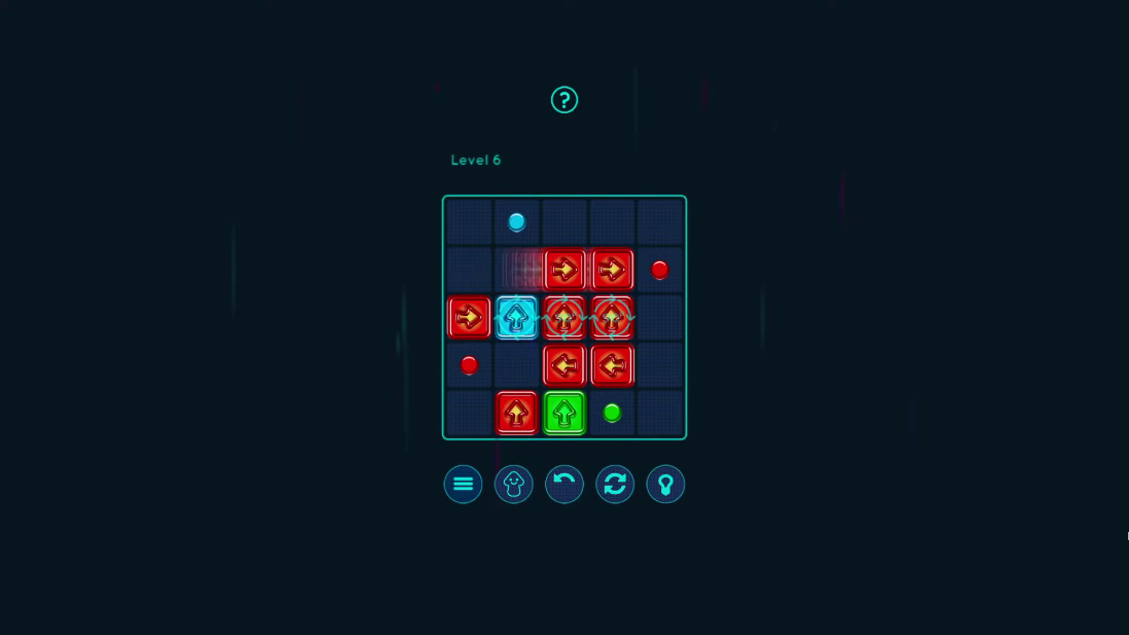
pyautogui.click(516, 318)
pyautogui.click(516, 269)
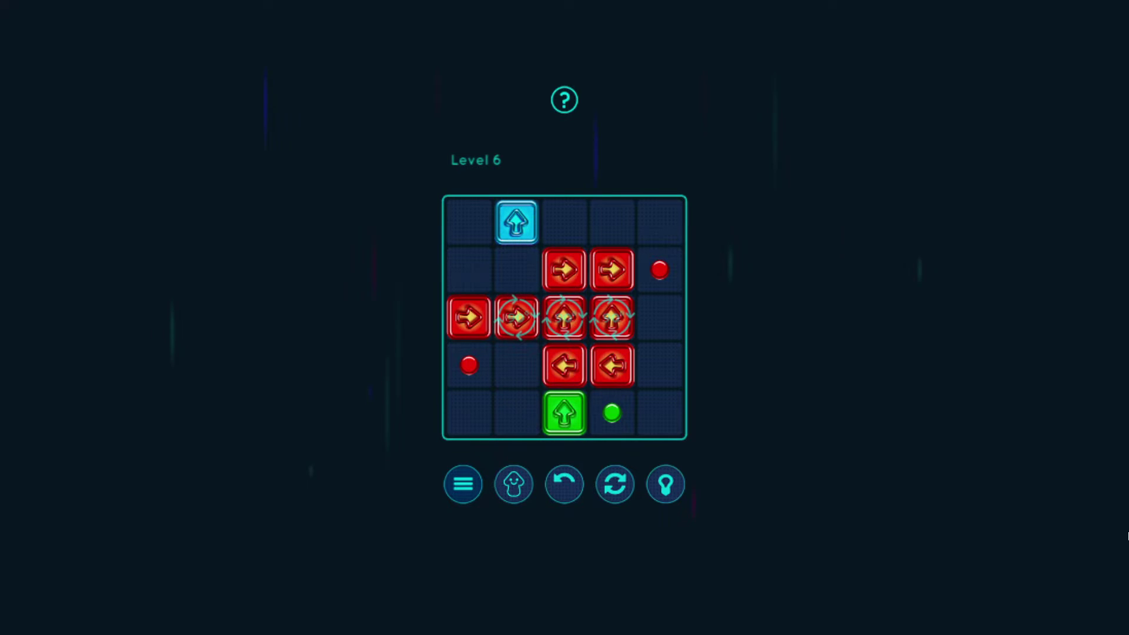
pyautogui.click(565, 270)
pyautogui.click(565, 366)
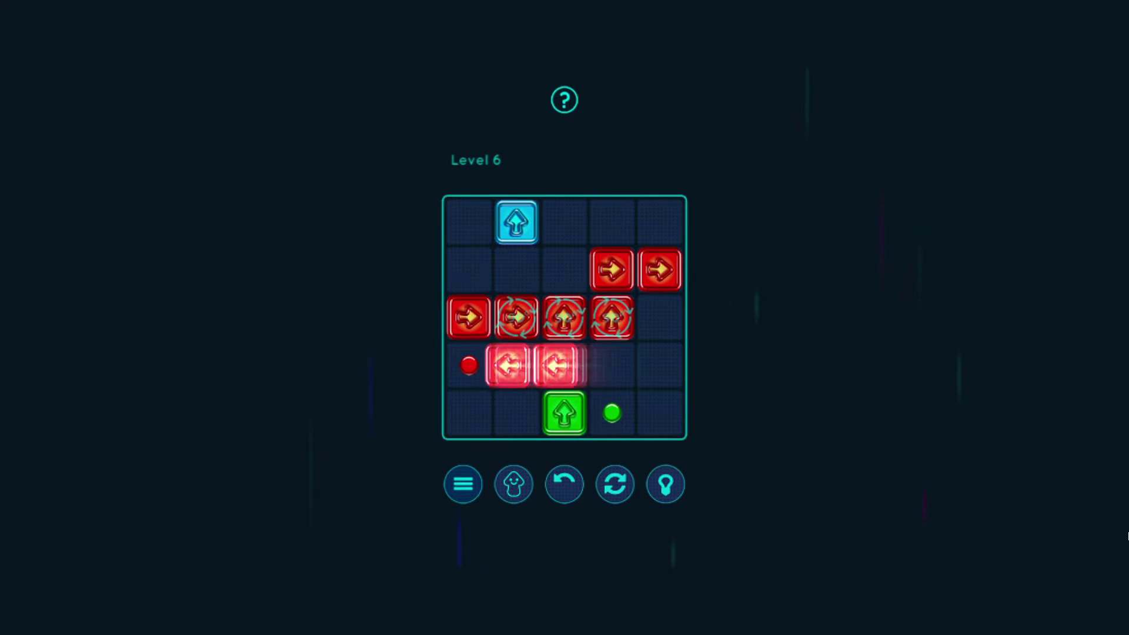
pyautogui.click(565, 413)
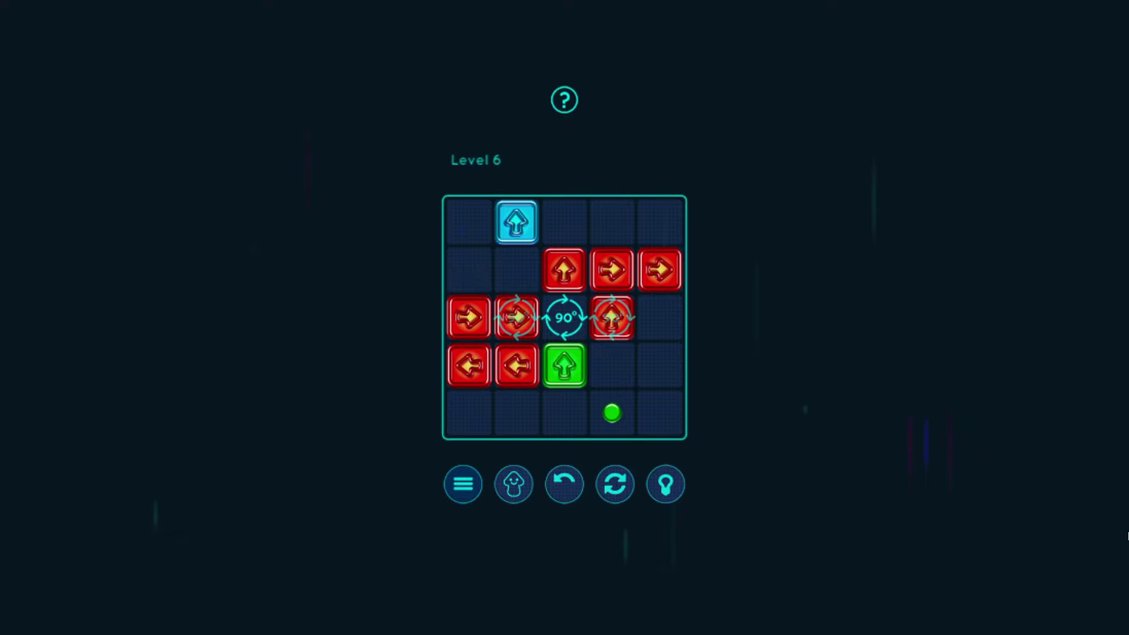
pyautogui.click(565, 366)
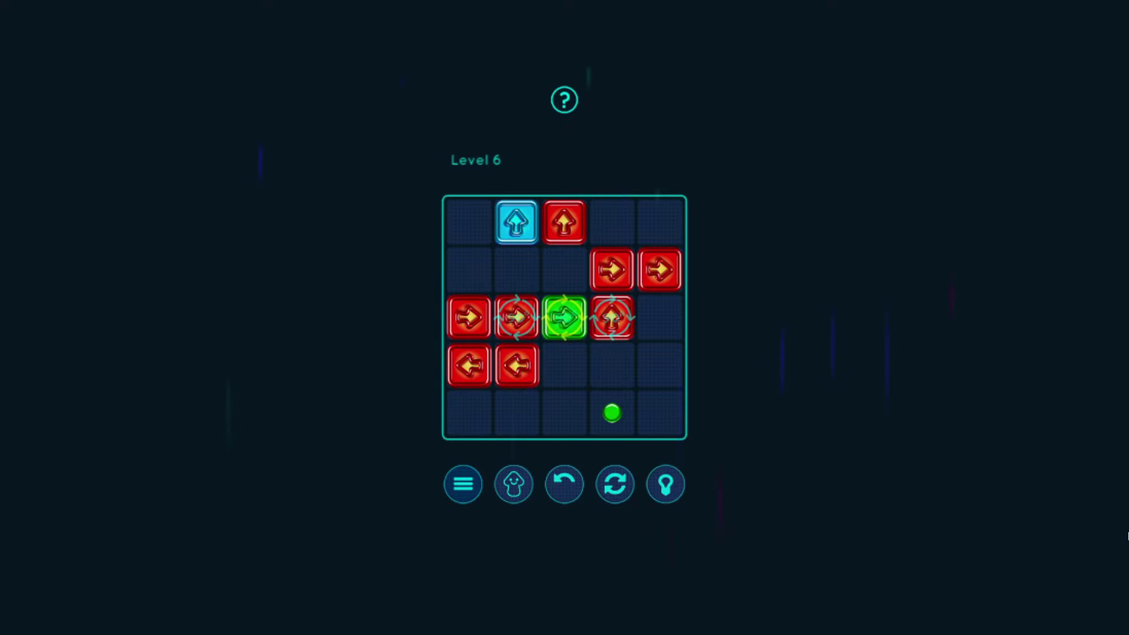
pyautogui.click(614, 483)
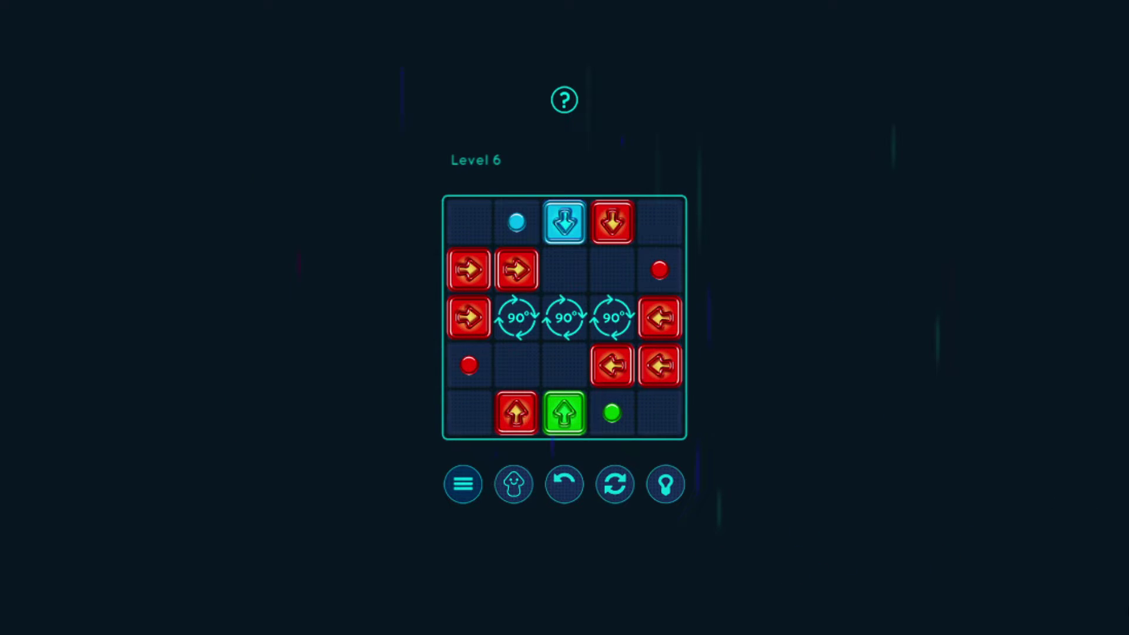
pyautogui.click(564, 222)
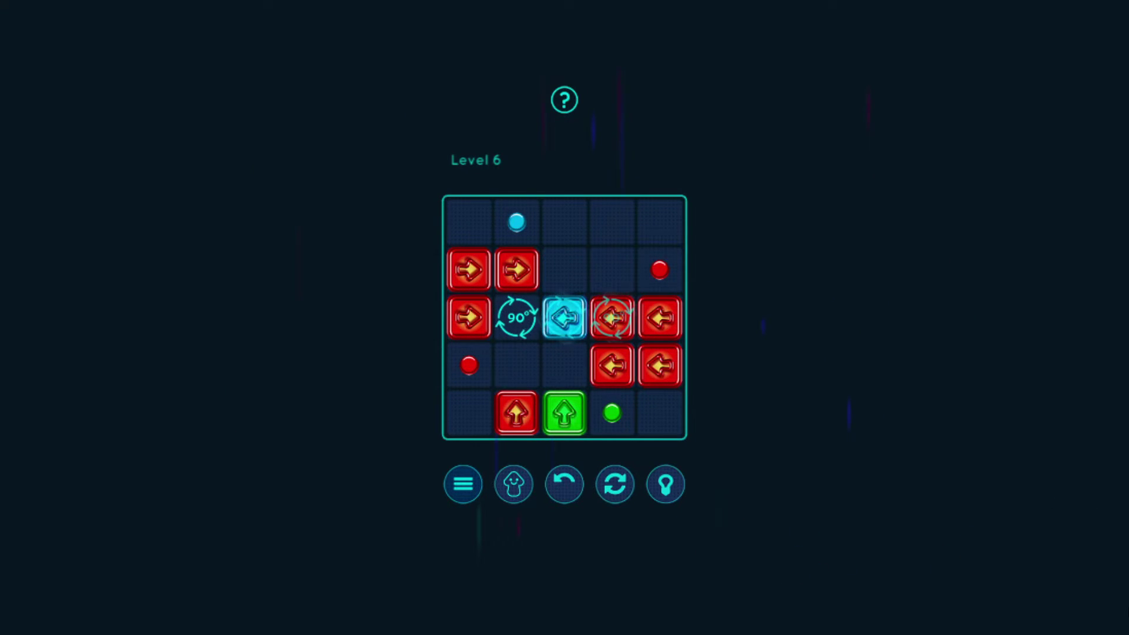
pyautogui.click(565, 413)
pyautogui.click(517, 365)
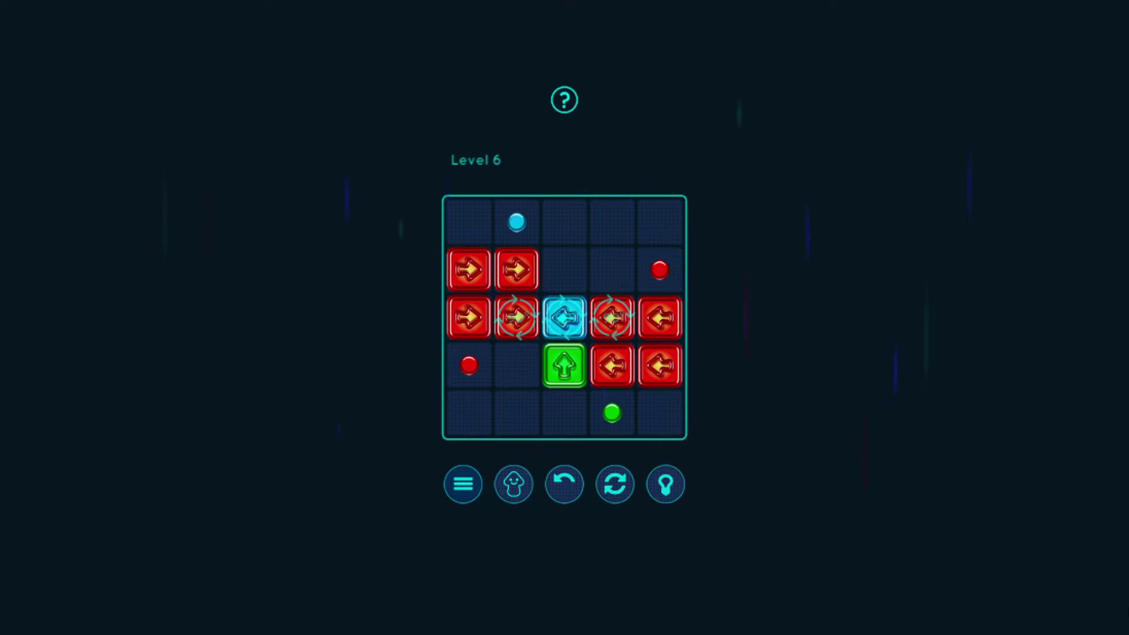
pyautogui.click(614, 484)
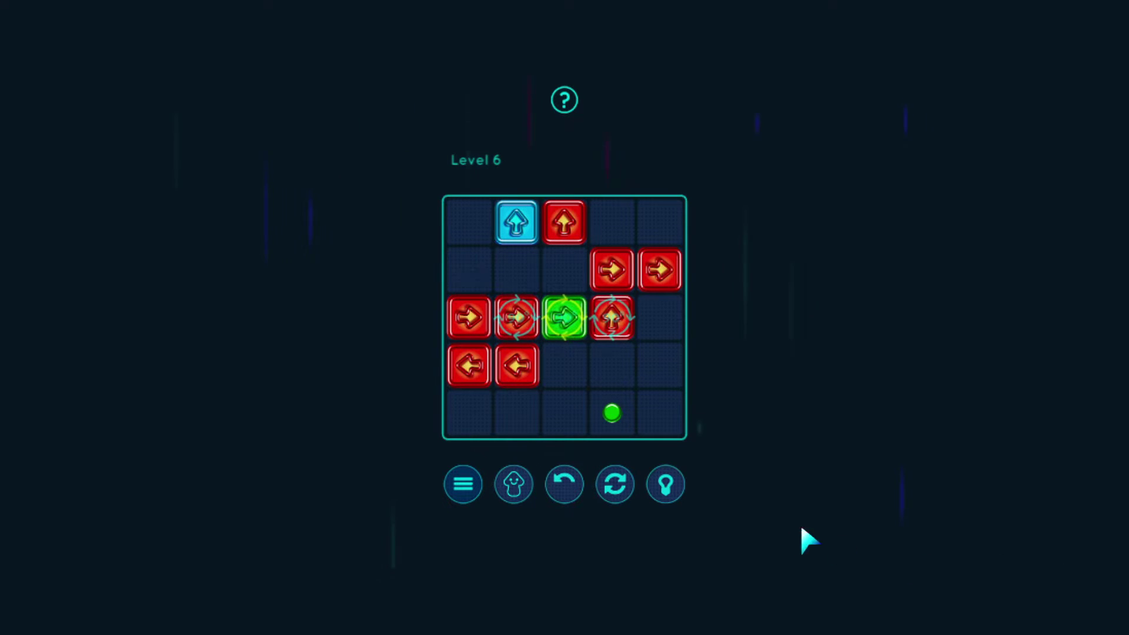
# - Reset Level 6, then push the up, right and down blocks with the arrow keys
pyautogui.click(614, 484)
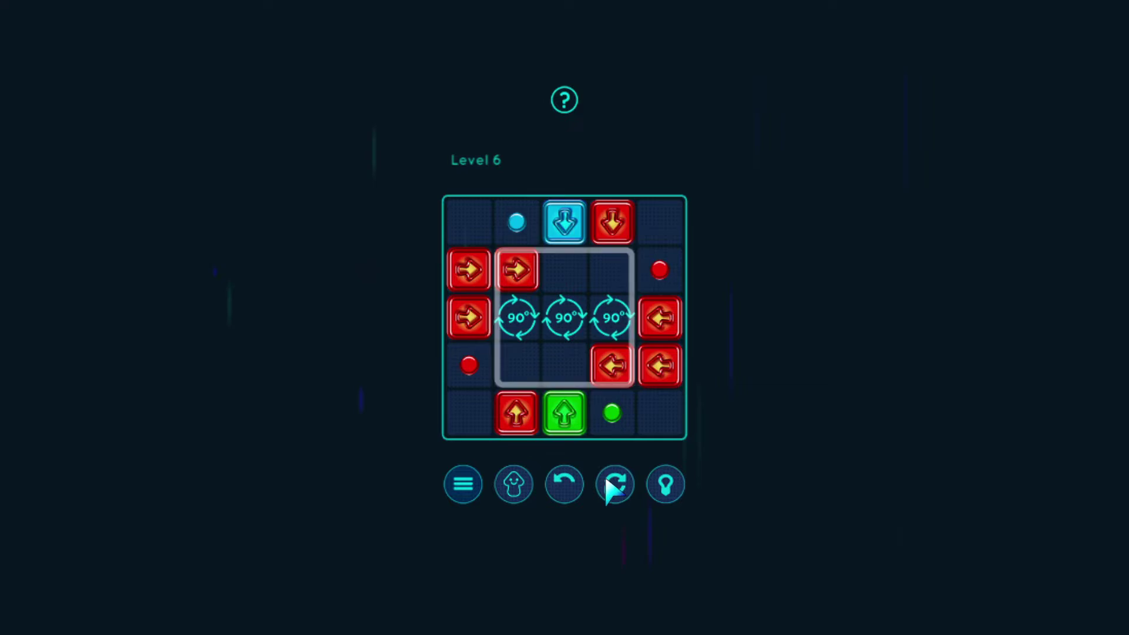
pyautogui.press('Up')
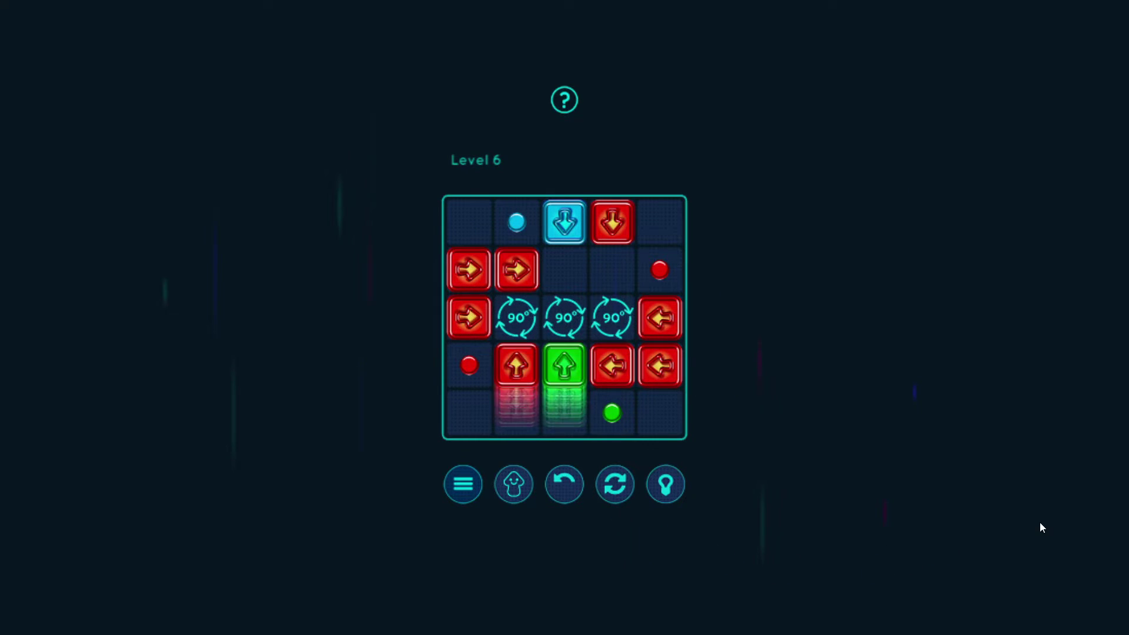
pyautogui.press('Up')
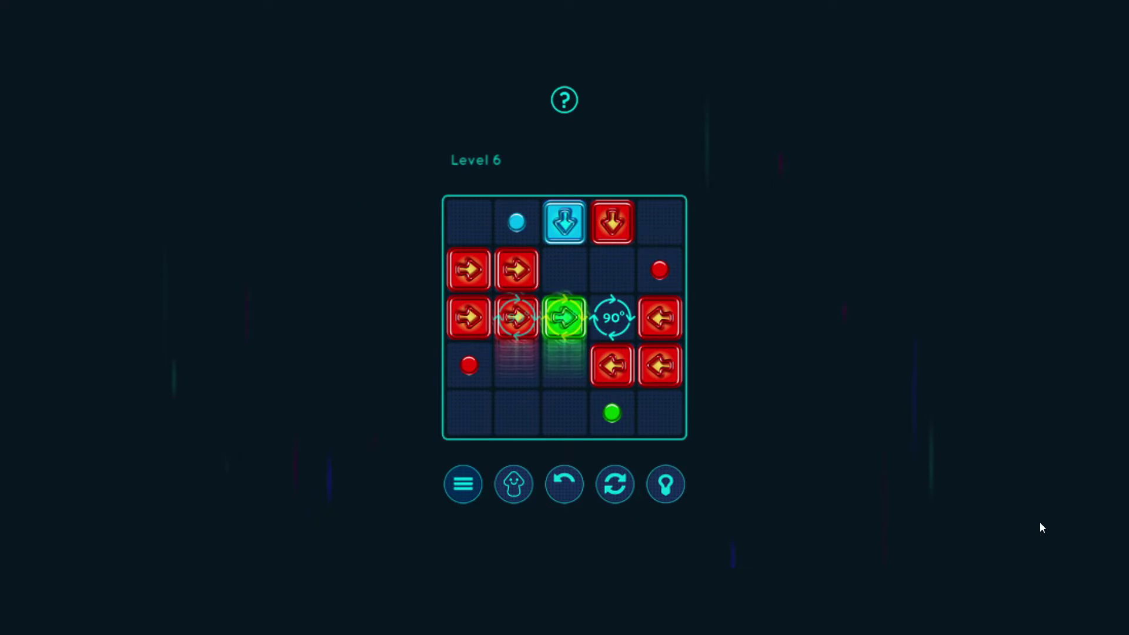
pyautogui.press('Right')
pyautogui.press('Down')
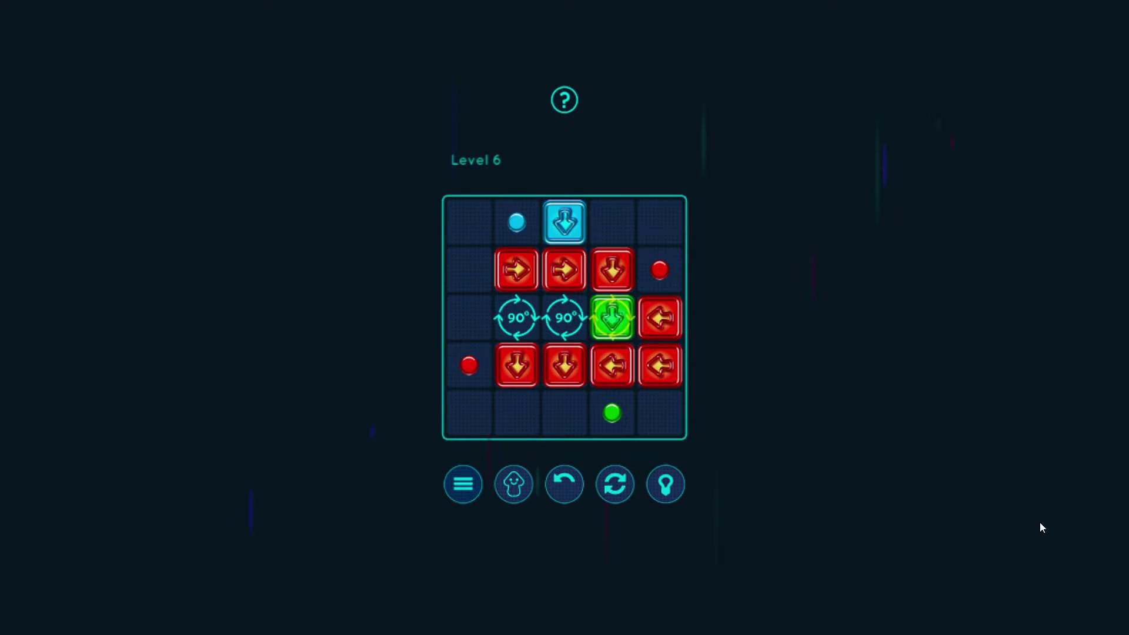
pyautogui.press('Down')
# - Land green, blue and the remaining blocks on their dots, then start Level 7
pyautogui.press('Left')
pyautogui.press('Up')
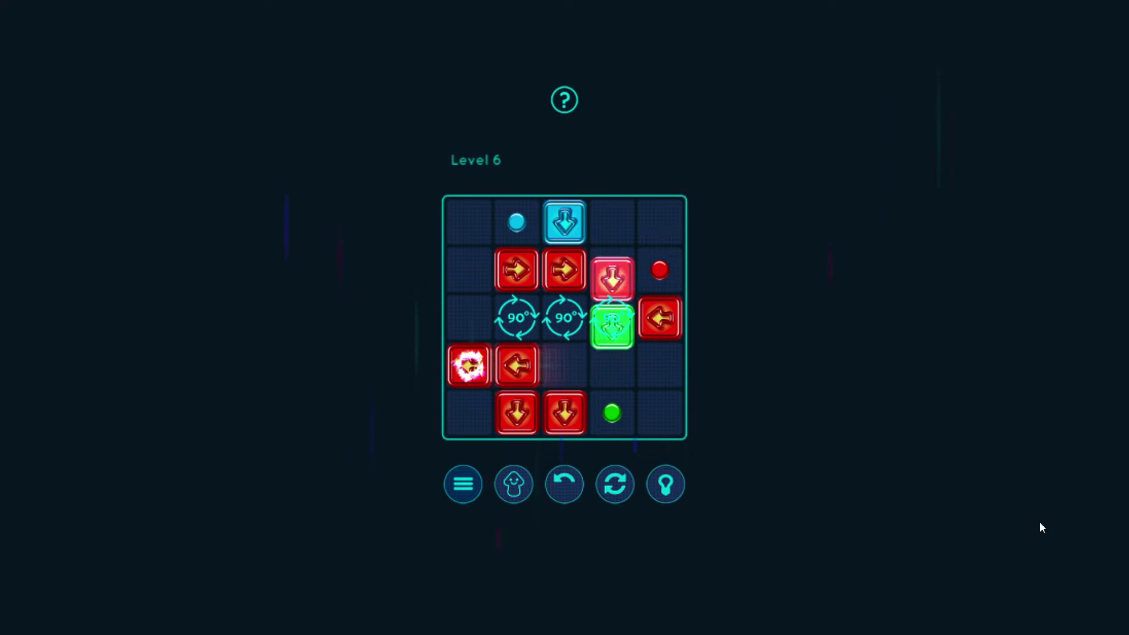
pyautogui.press('Down')
pyautogui.press('Right')
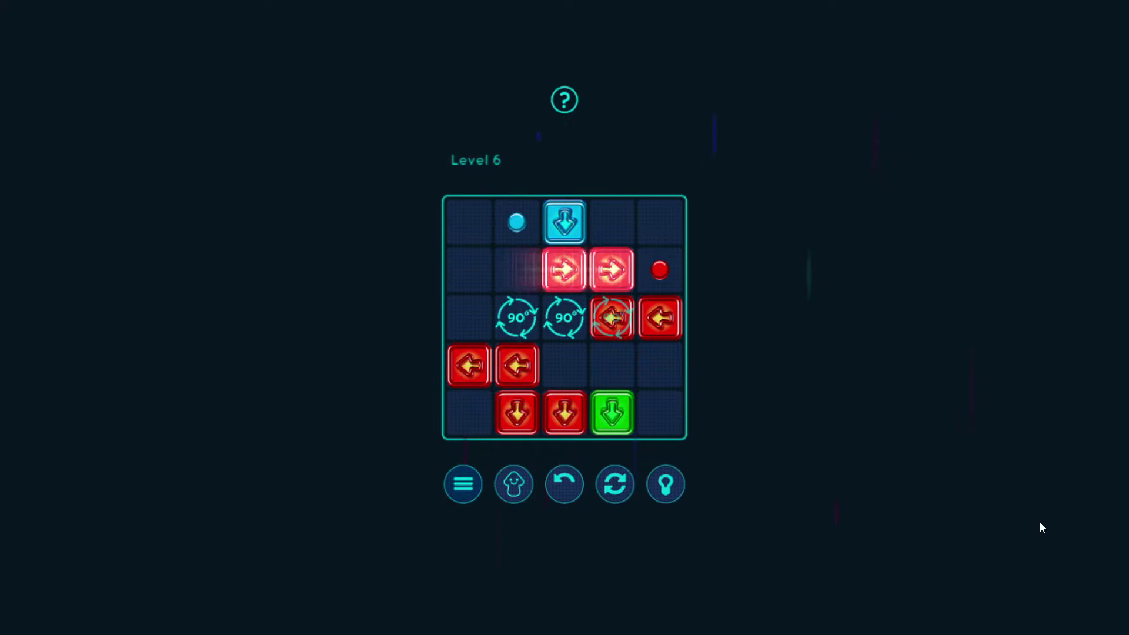
pyautogui.press('Down')
pyautogui.press('Up')
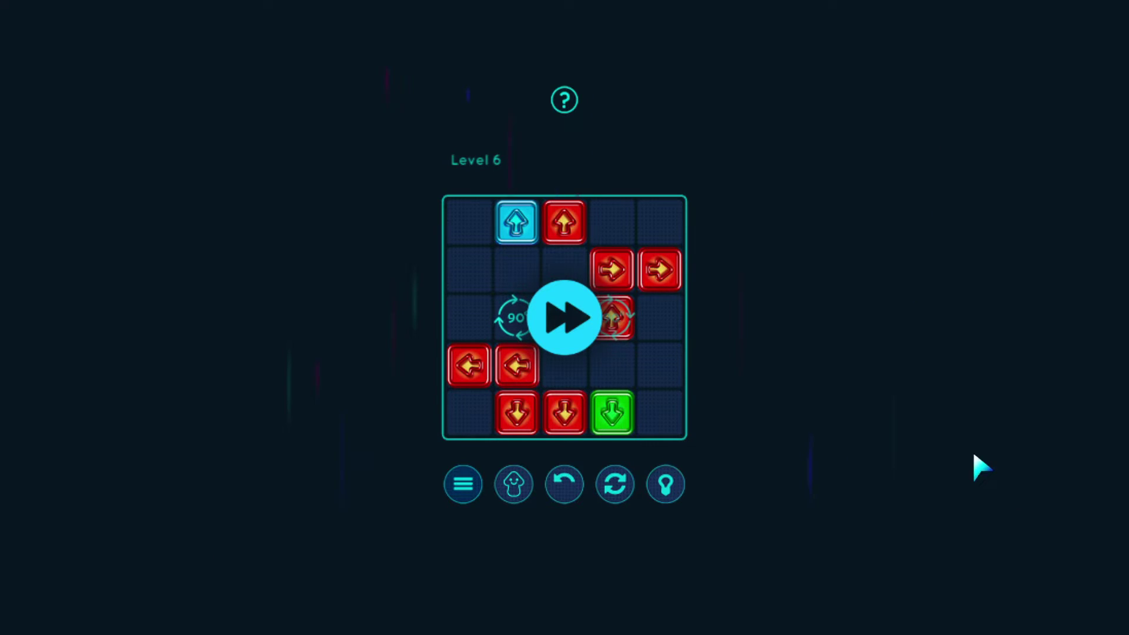
pyautogui.click(559, 314)
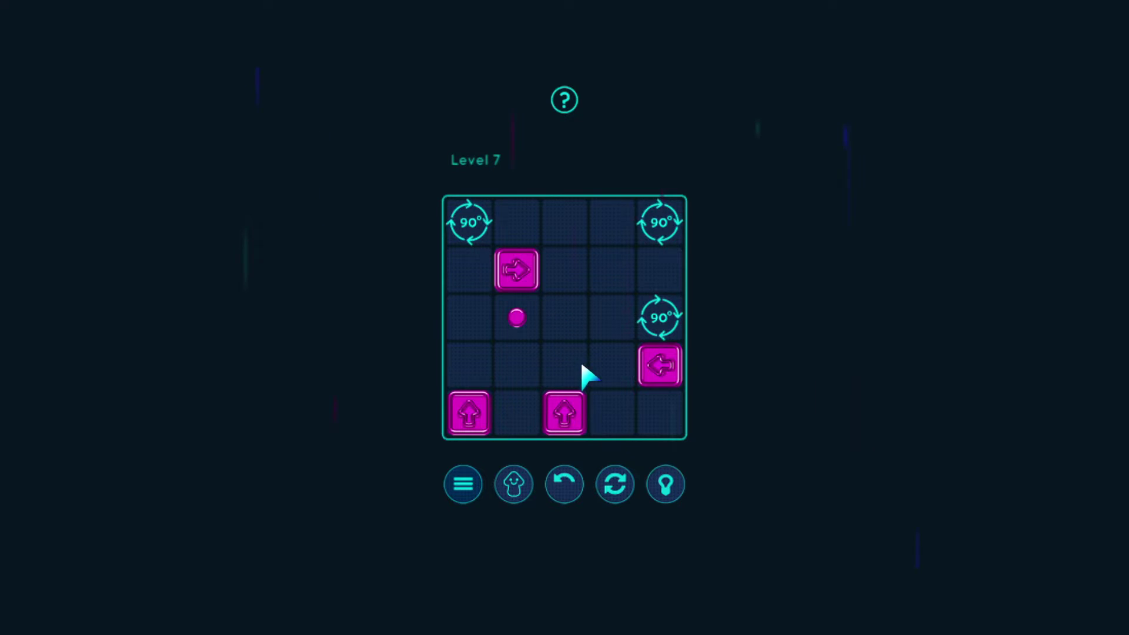
# - Try shifting the right-arrow block right and the up-arrow blocks up, then restart Level 7
pyautogui.click(517, 270)
pyautogui.click(569, 270)
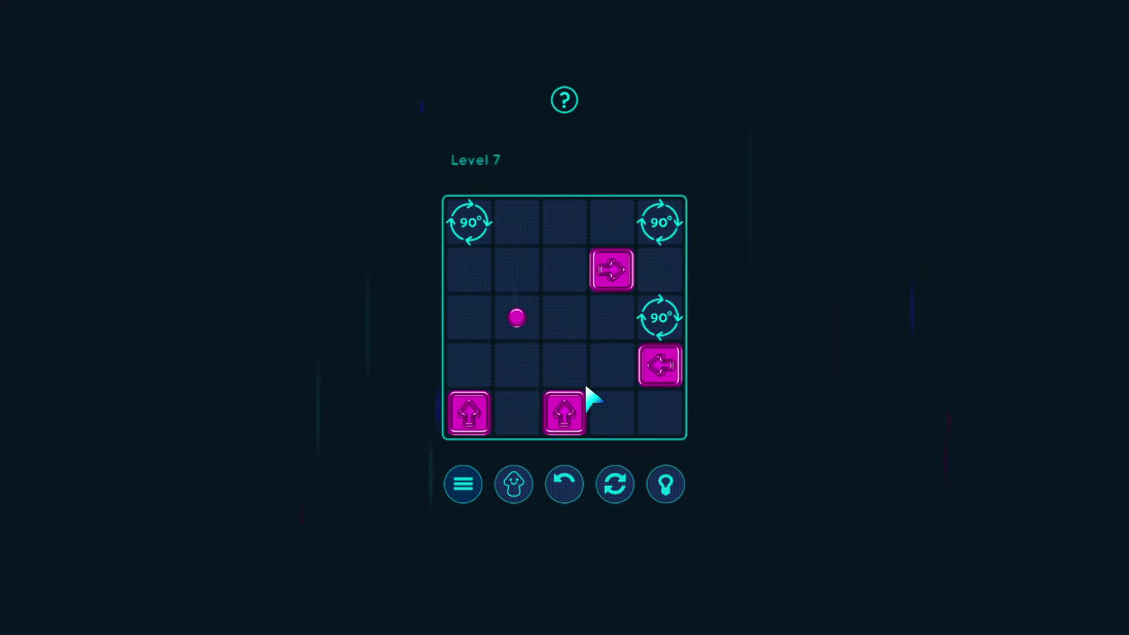
pyautogui.click(468, 407)
pyautogui.click(474, 358)
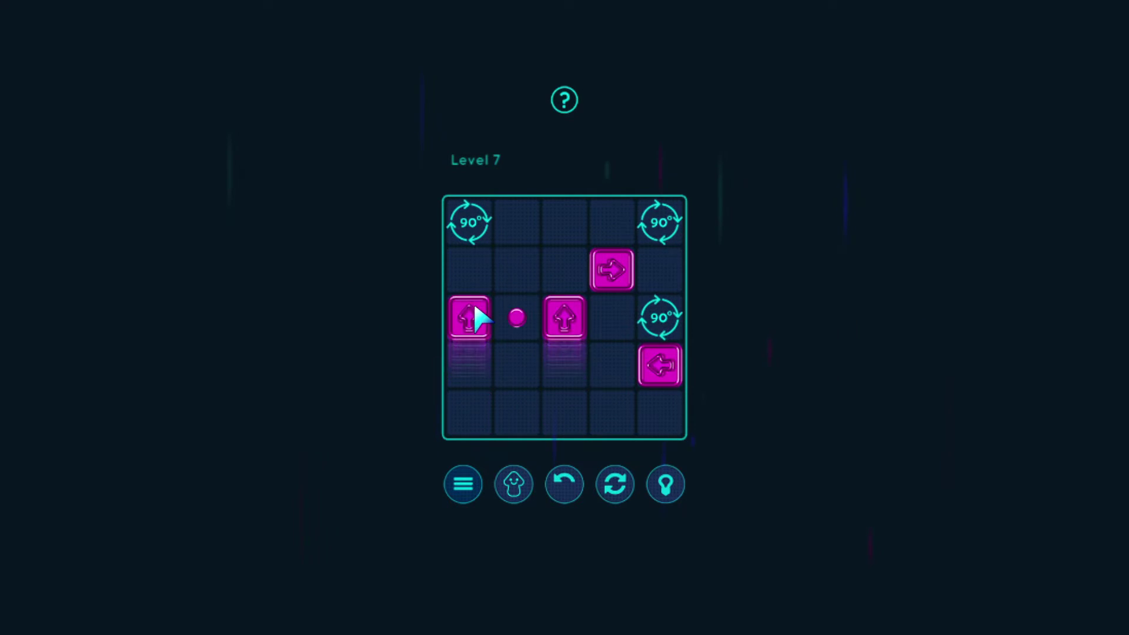
pyautogui.click(474, 304)
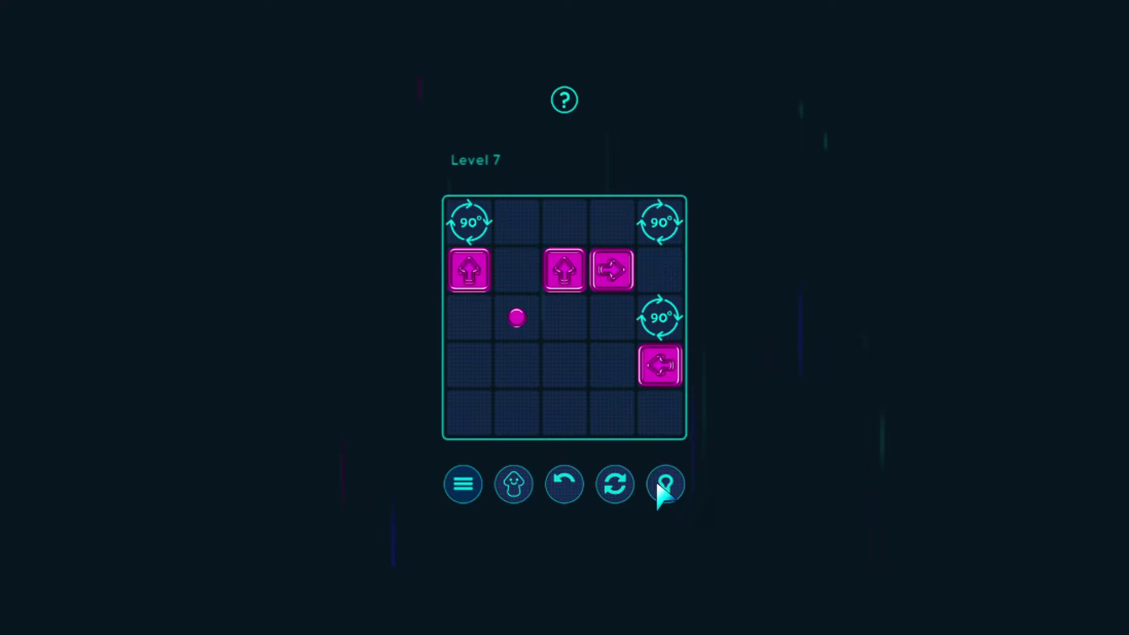
pyautogui.click(615, 484)
# - Try routing the up-arrow blocks through the top rotator and rightward, then restart again
pyautogui.click(468, 406)
pyautogui.click(468, 357)
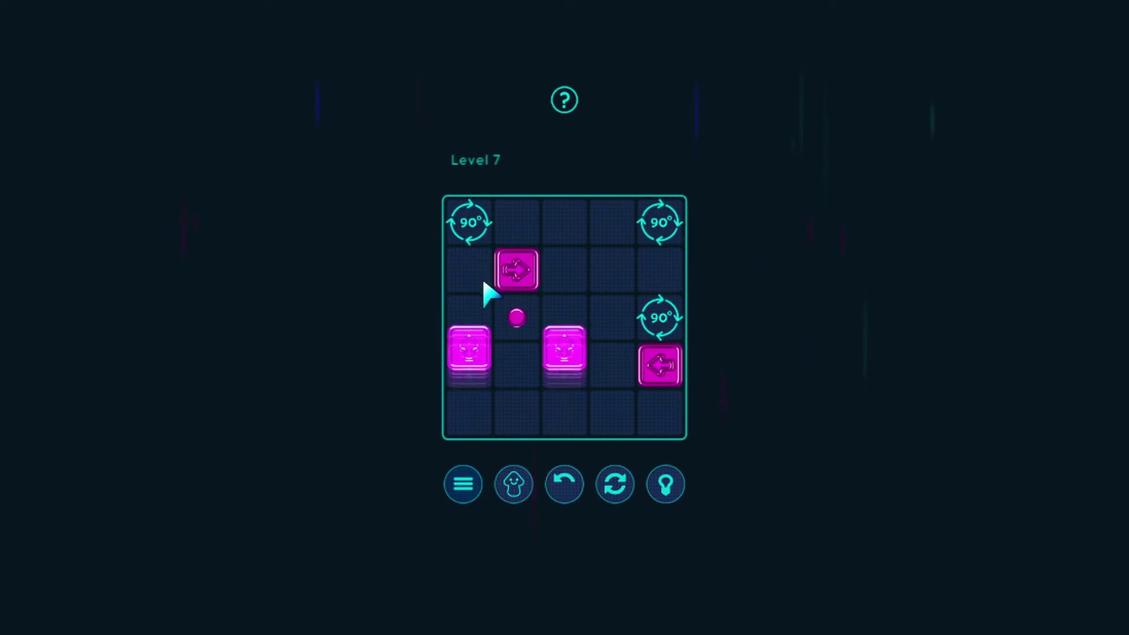
pyautogui.click(516, 269)
pyautogui.click(468, 265)
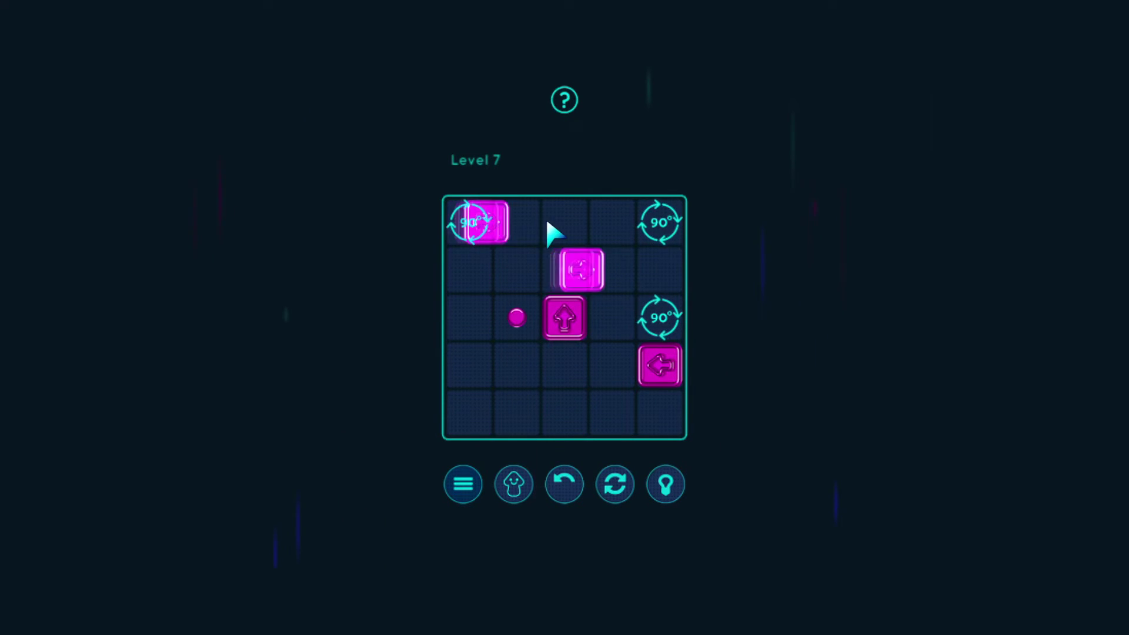
pyautogui.click(494, 223)
pyautogui.click(529, 225)
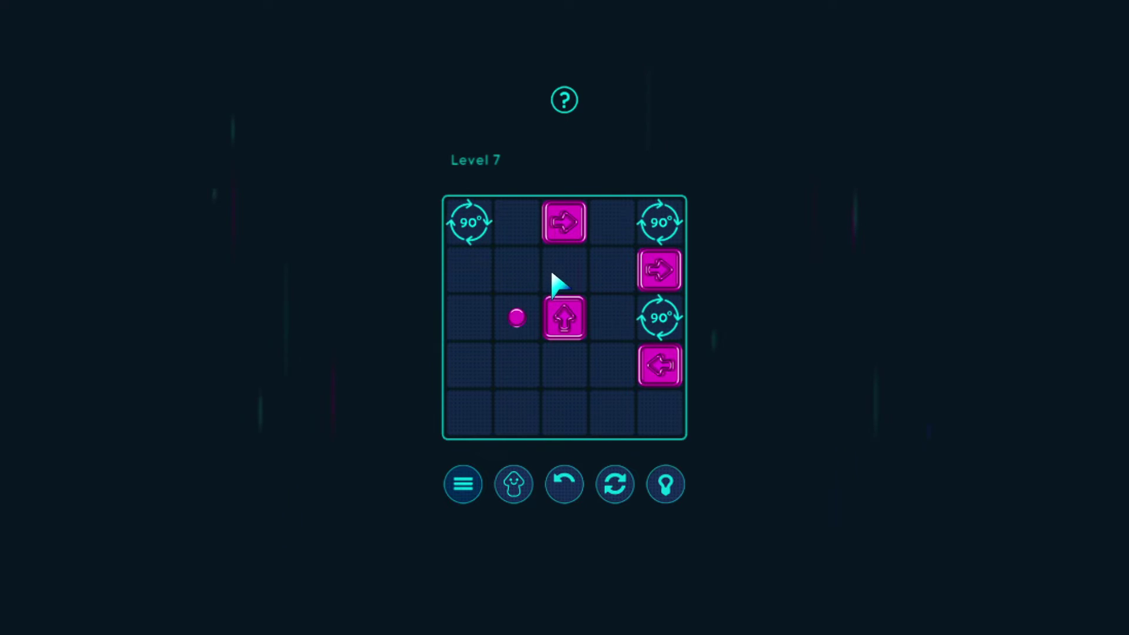
pyautogui.click(565, 222)
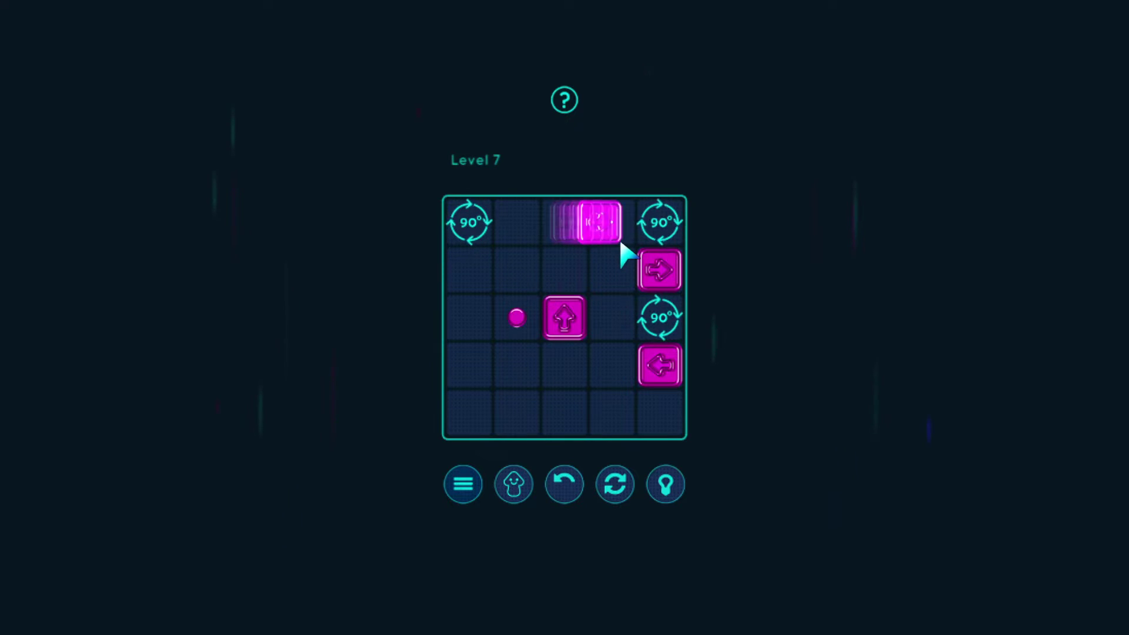
pyautogui.click(614, 483)
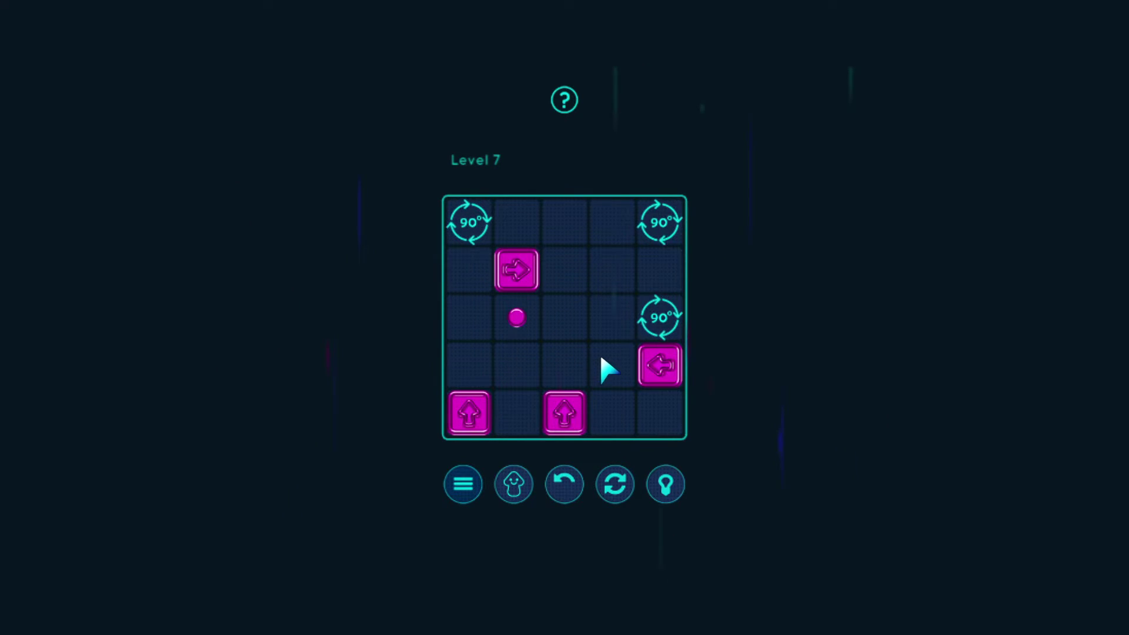
# - Try two more Level 7 openings, with the left-arrow block and the up-arrow blocks, restarting after each
pyautogui.click(657, 363)
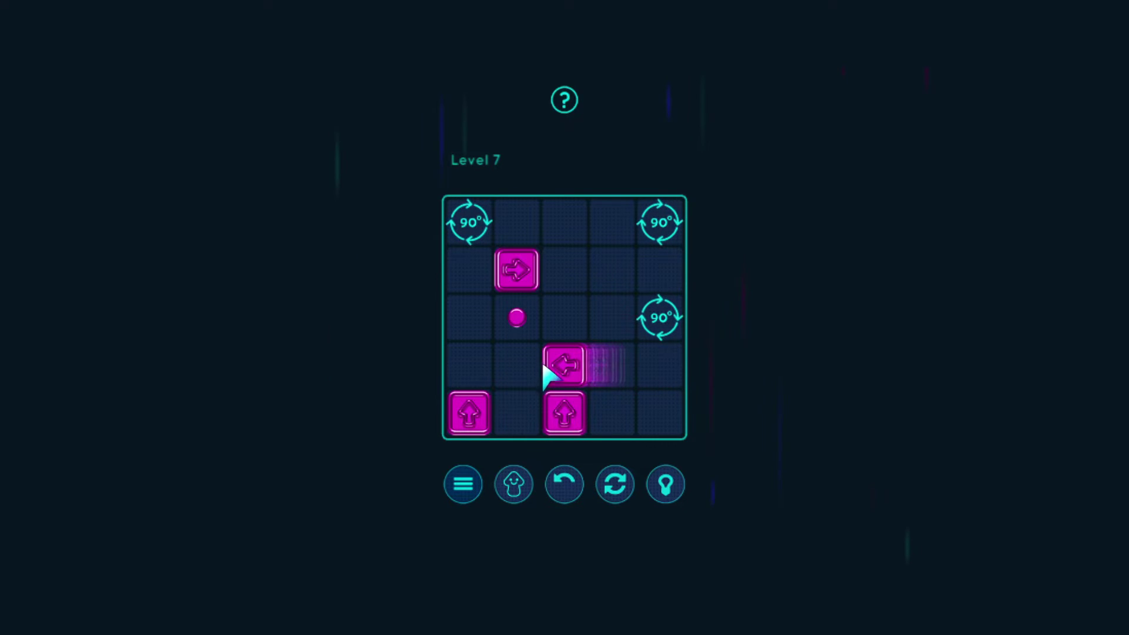
pyautogui.click(487, 394)
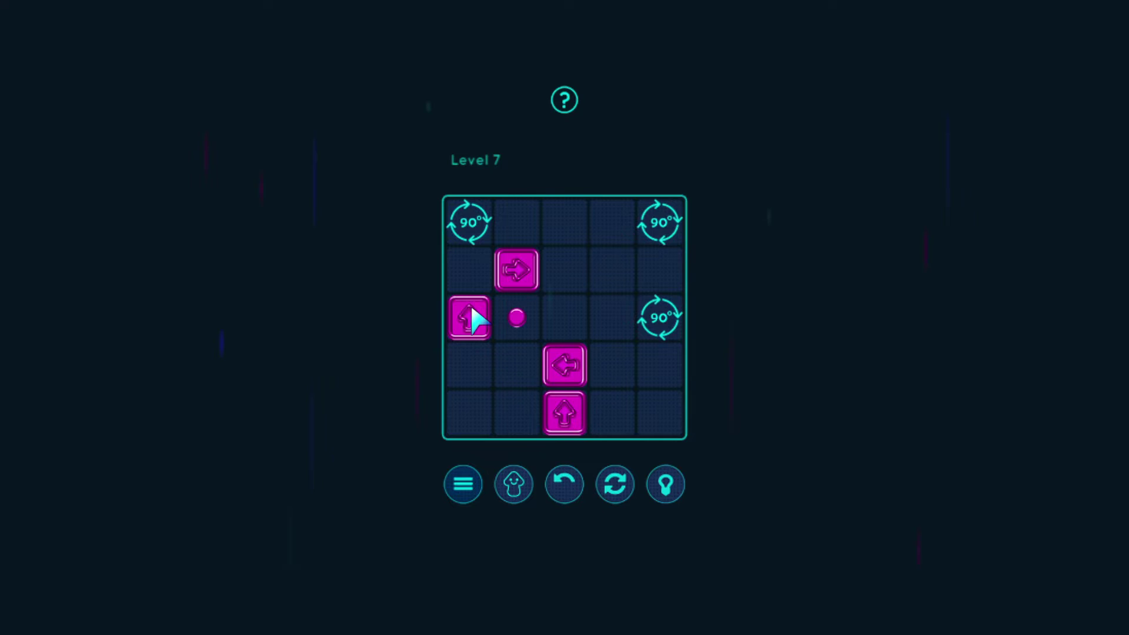
pyautogui.click(616, 483)
pyautogui.click(565, 410)
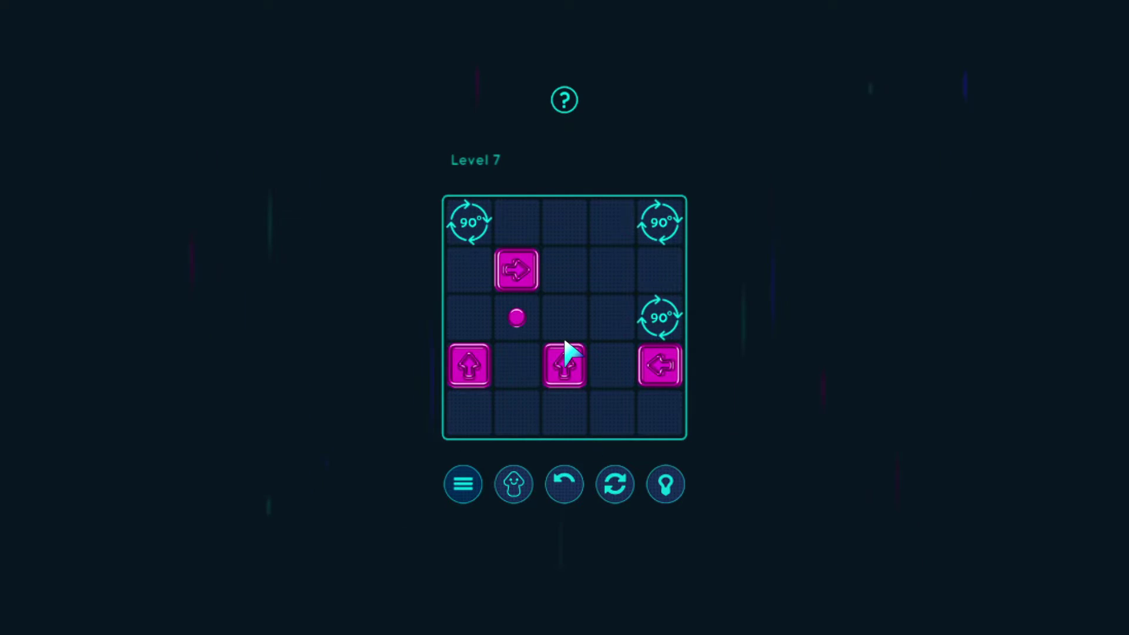
pyautogui.click(565, 364)
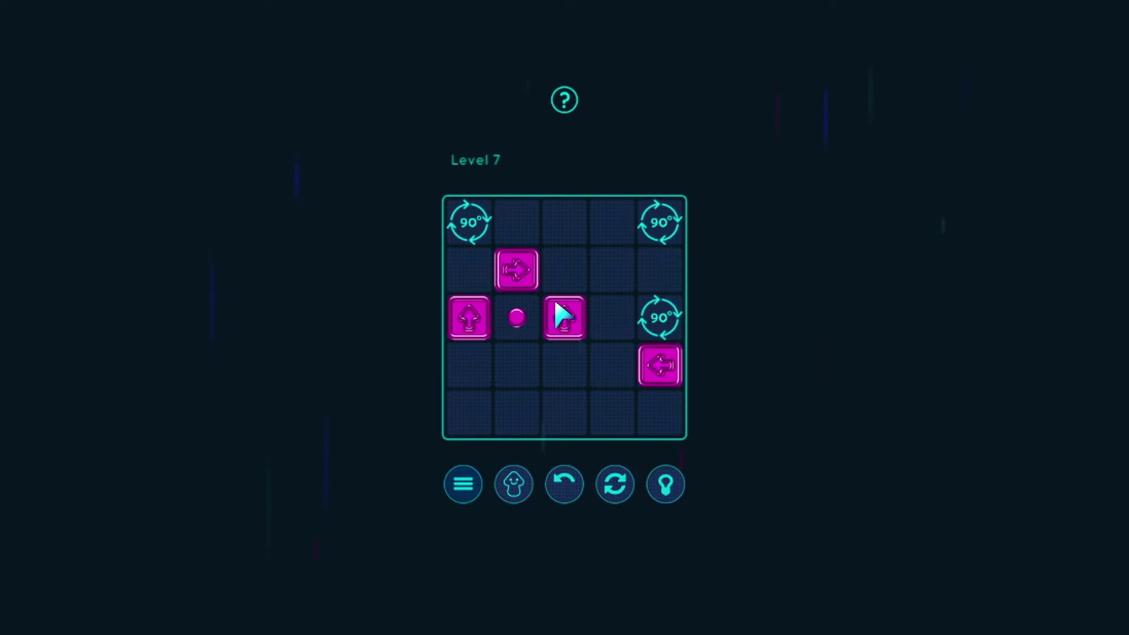
pyautogui.click(566, 318)
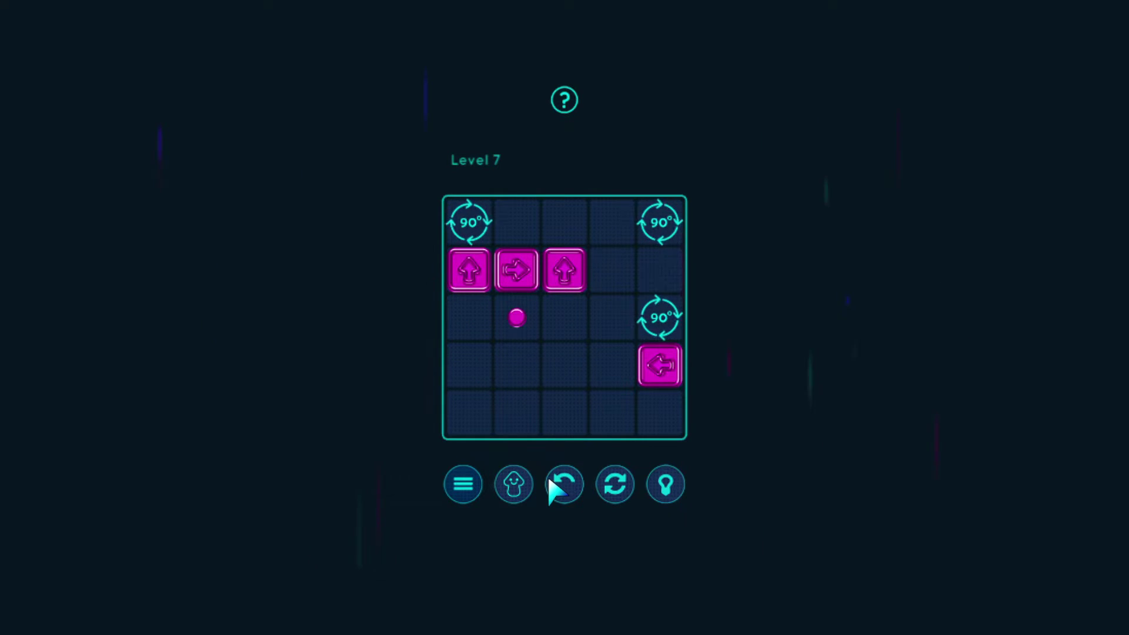
pyautogui.click(593, 477)
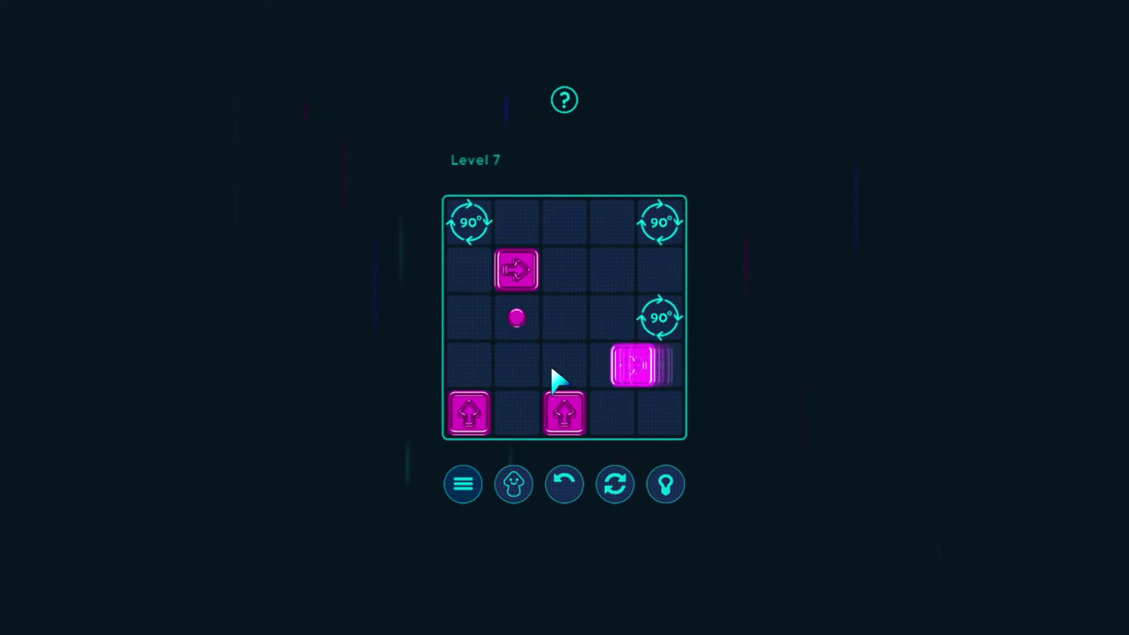
# - Route the blocks through the rotators onto the pink dot, then advance to Level 8
pyautogui.click(608, 365)
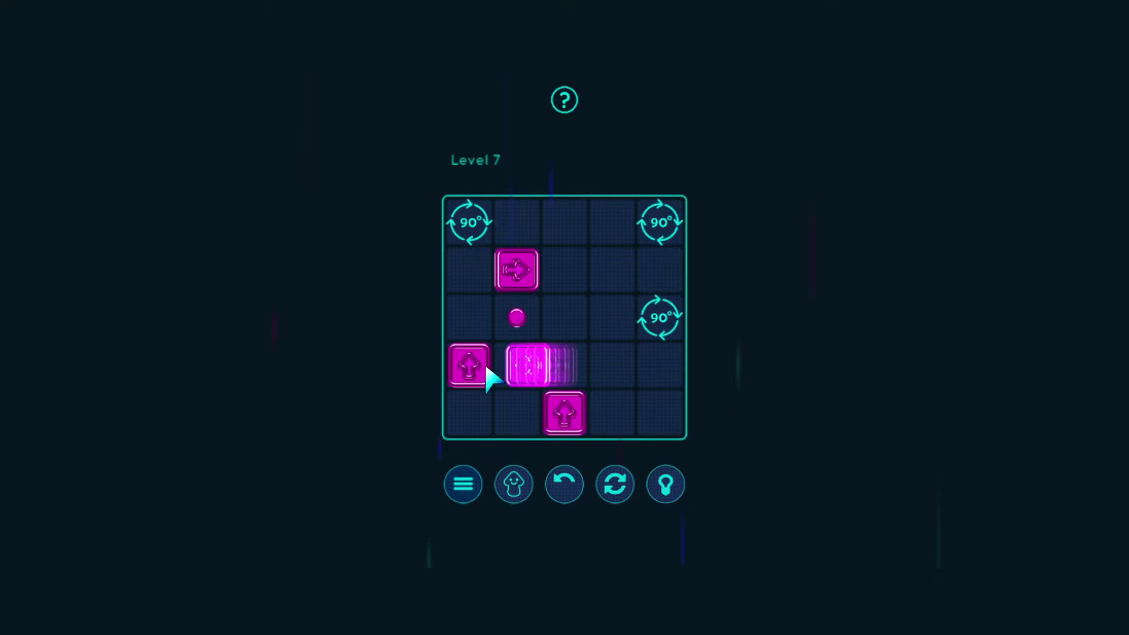
pyautogui.click(480, 364)
pyautogui.click(476, 317)
pyautogui.click(478, 264)
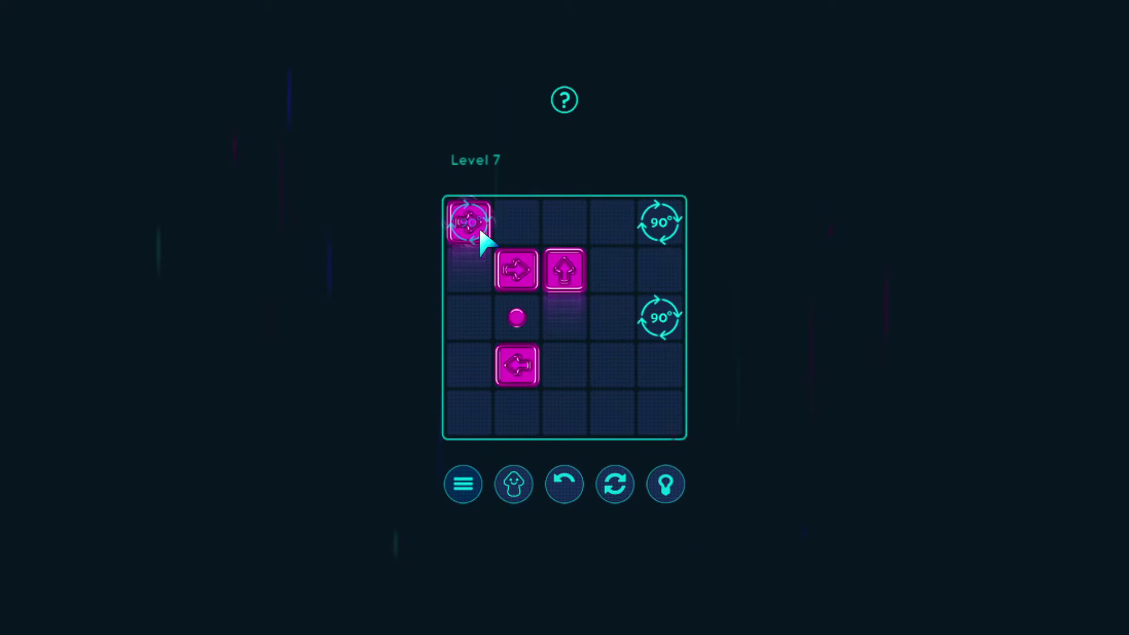
pyautogui.click(472, 228)
pyautogui.click(573, 223)
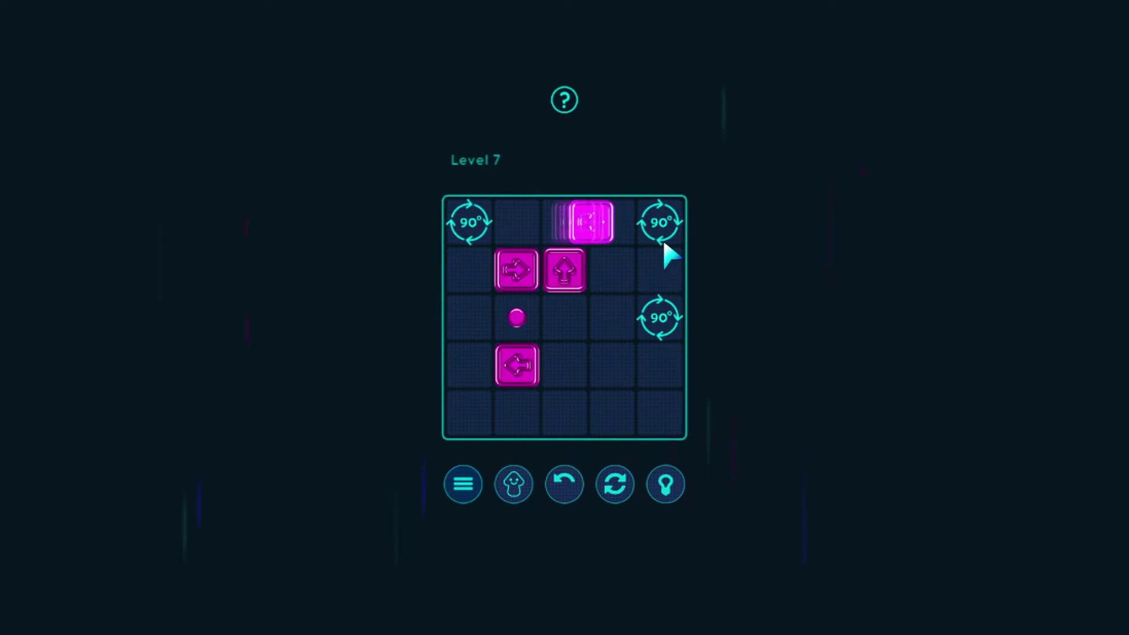
pyautogui.click(613, 228)
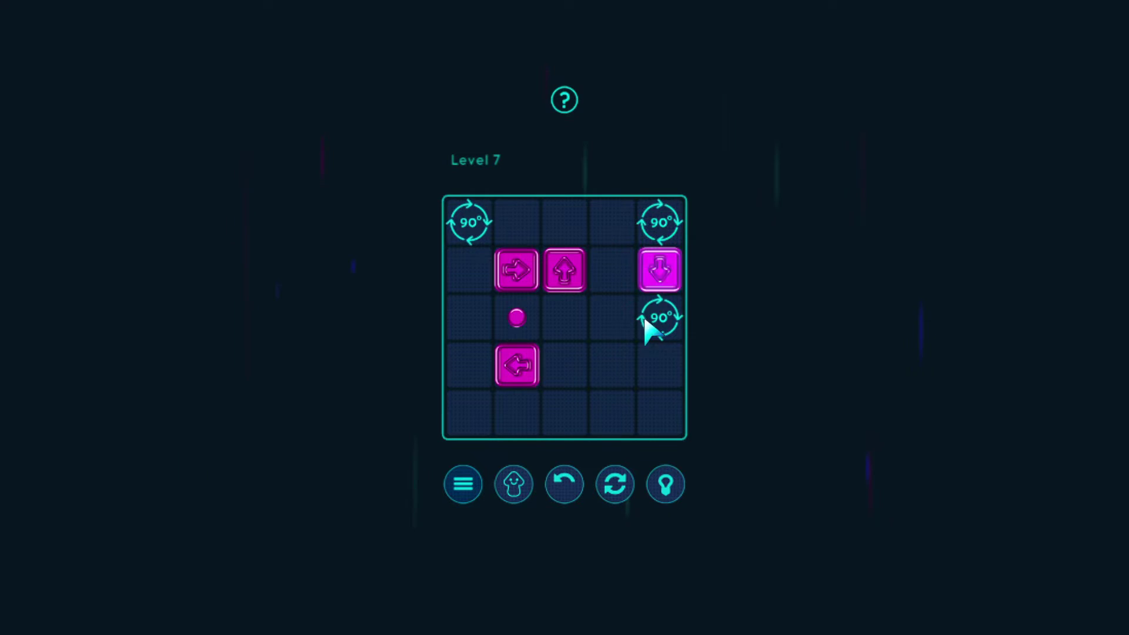
pyautogui.click(660, 318)
pyautogui.click(565, 318)
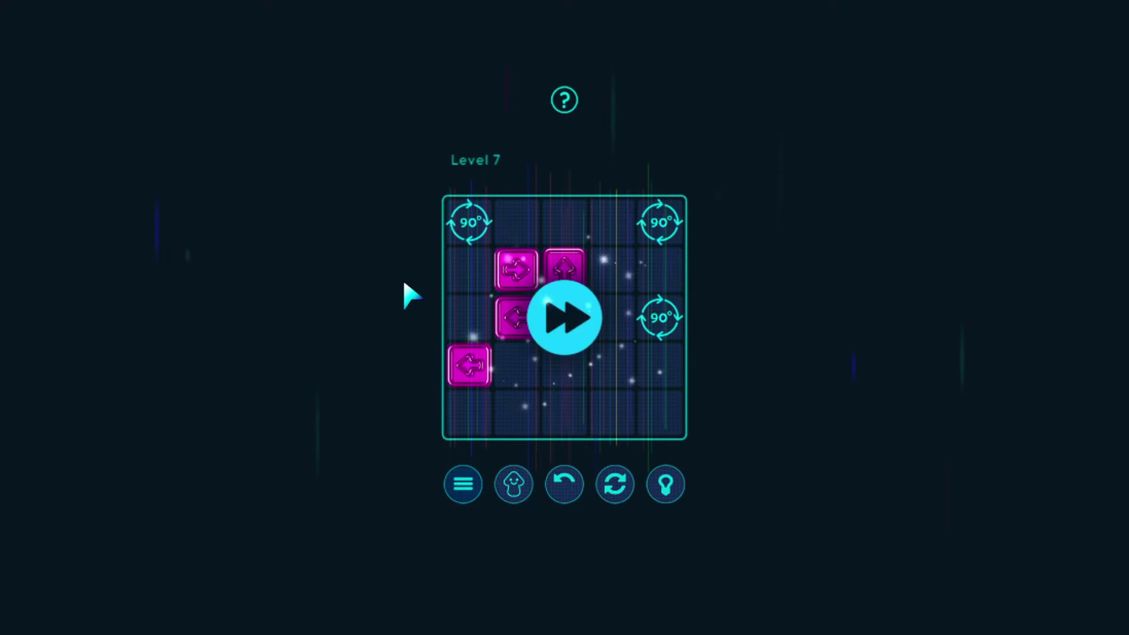
pyautogui.click(587, 304)
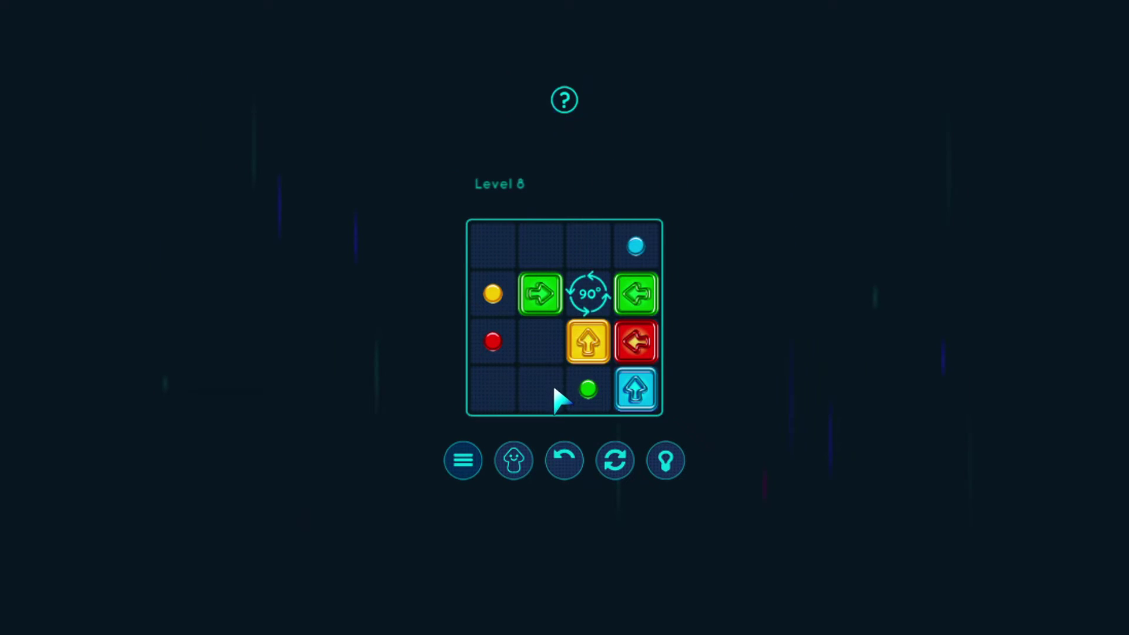
# - After one restart, guide the yellow, green and blue blocks onto their matching dots
pyautogui.click(589, 343)
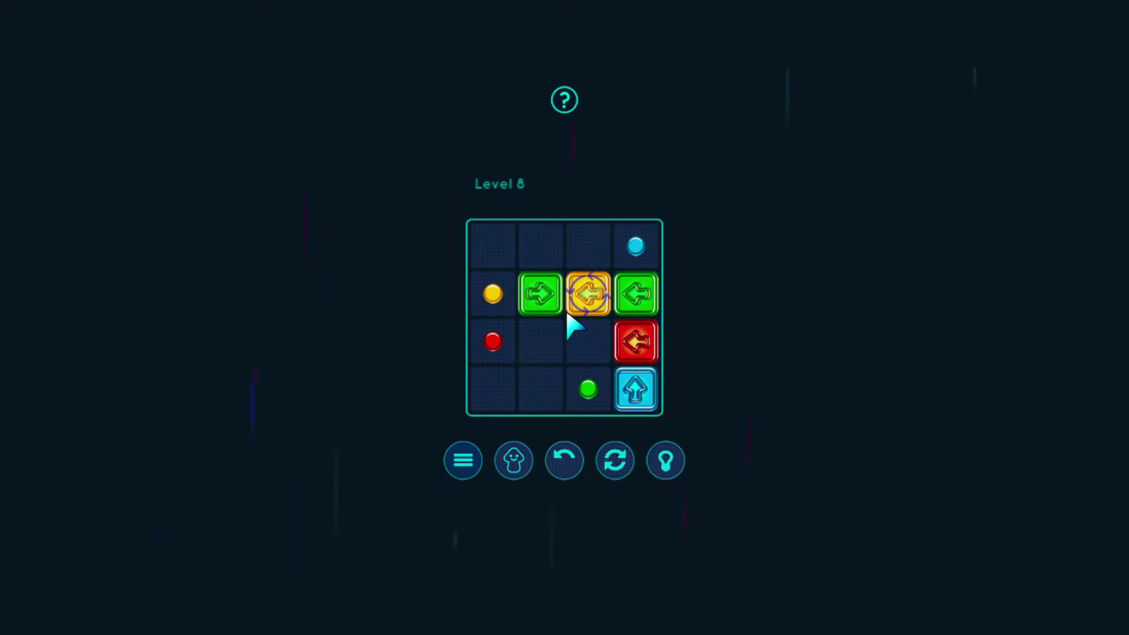
pyautogui.click(614, 460)
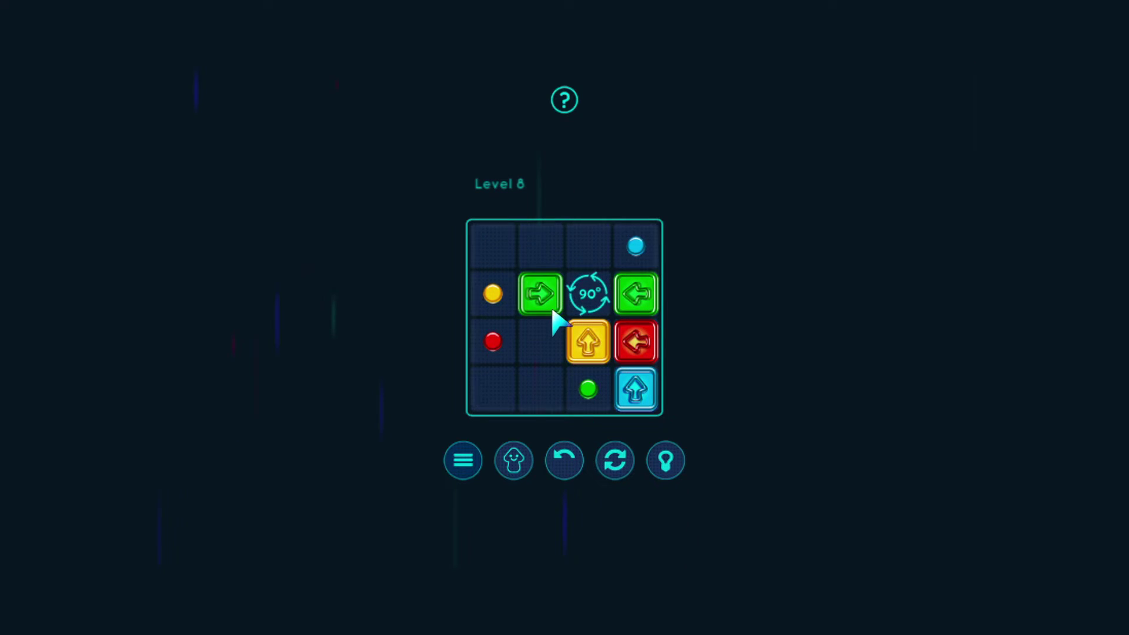
pyautogui.click(540, 294)
pyautogui.click(589, 342)
pyautogui.click(588, 300)
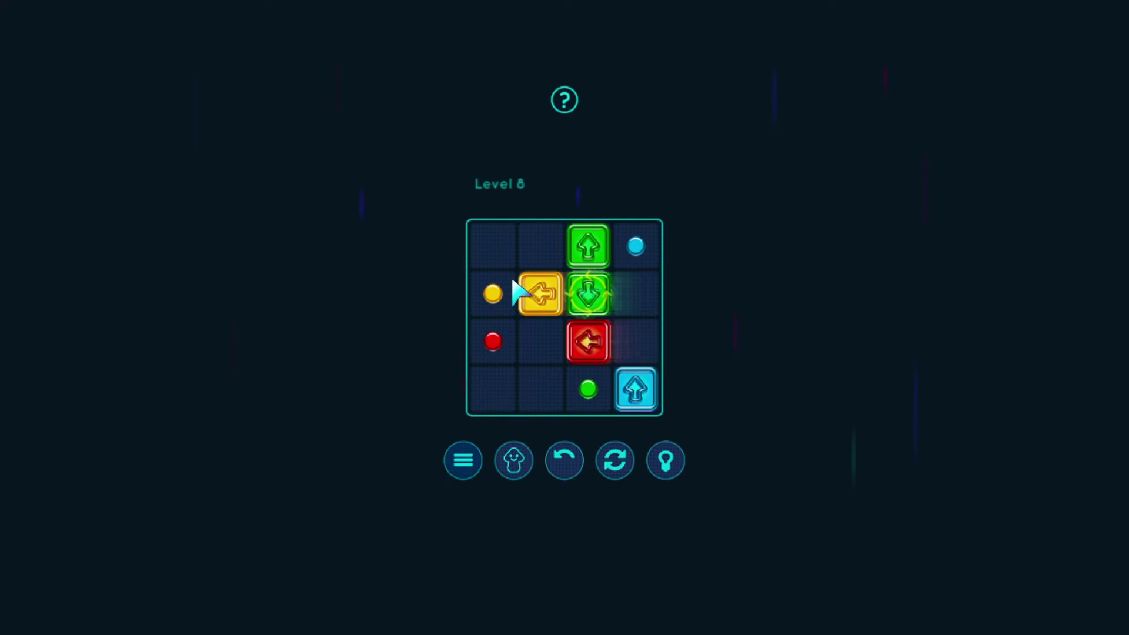
pyautogui.click(541, 294)
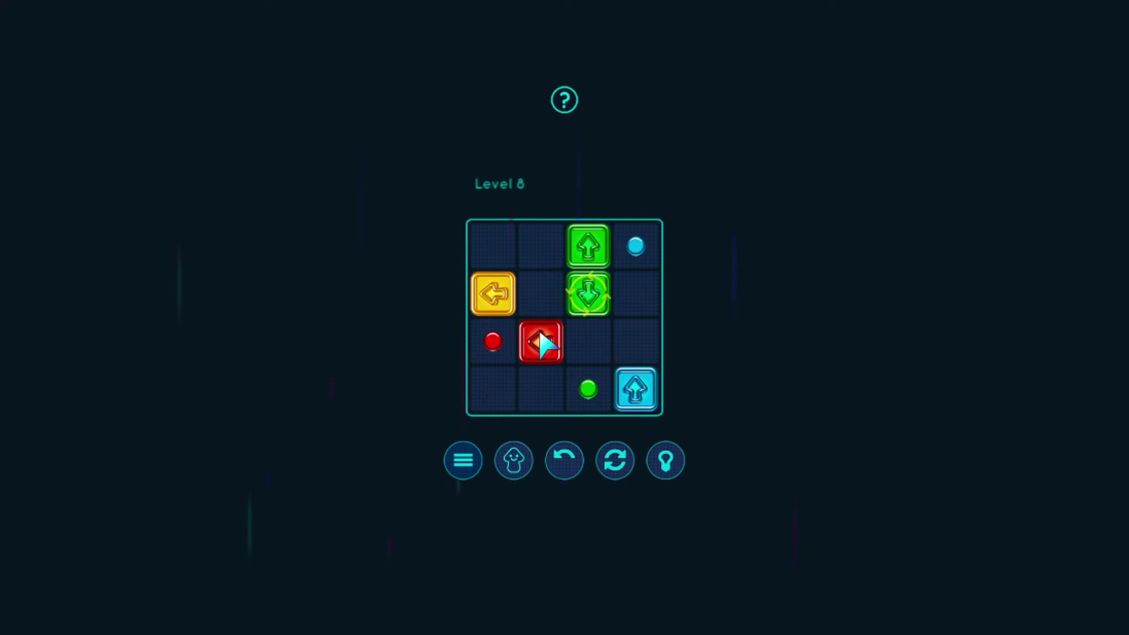
pyautogui.click(593, 305)
pyautogui.click(638, 389)
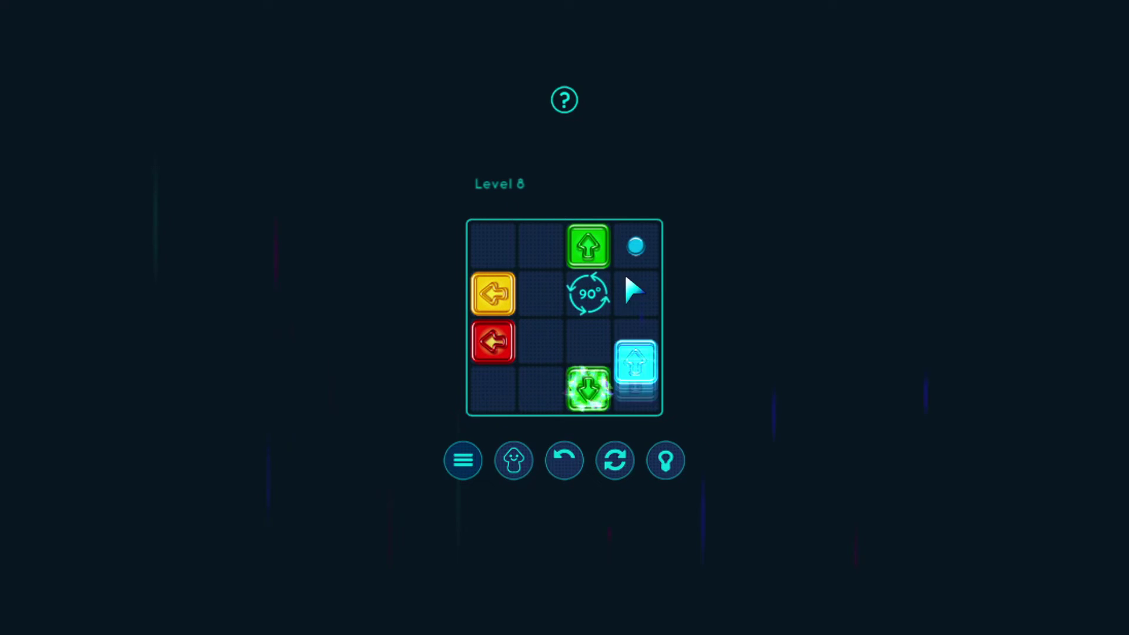
# - Load Level 9, steer the green block via the rotators to its dot, then advance to Level 10
pyautogui.click(540, 313)
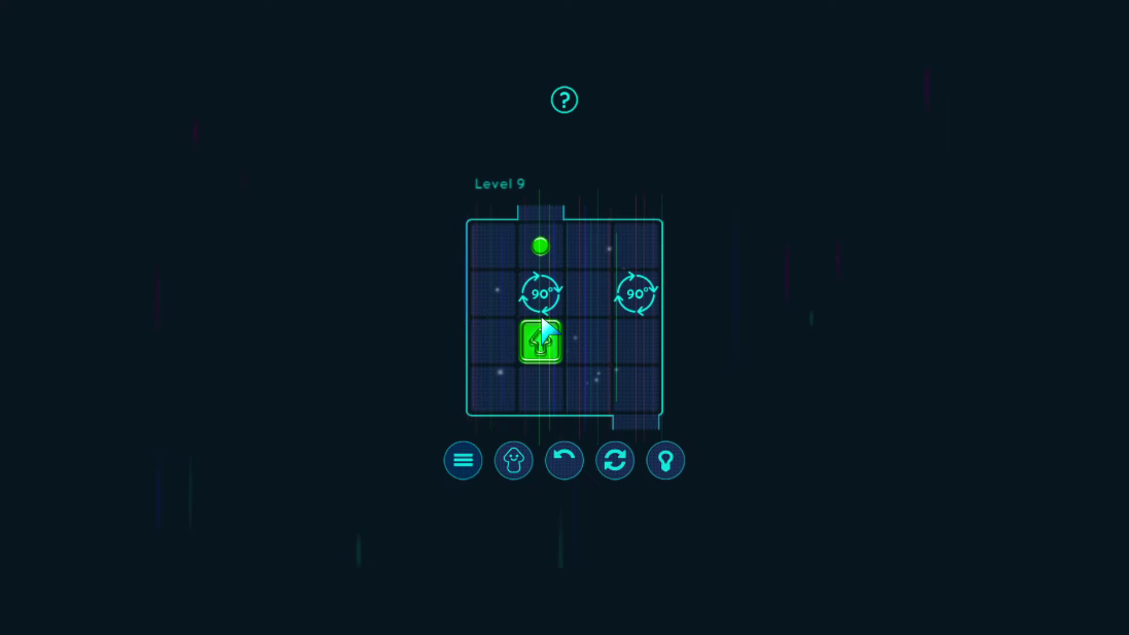
pyautogui.click(540, 327)
pyautogui.click(541, 294)
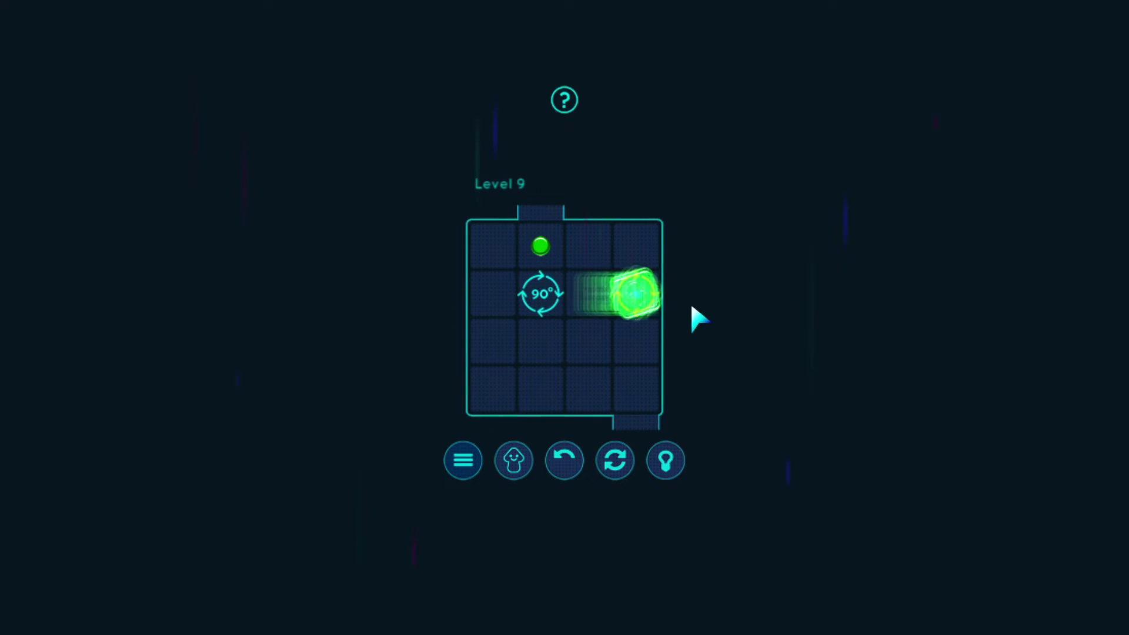
pyautogui.click(638, 294)
pyautogui.click(637, 345)
pyautogui.click(636, 393)
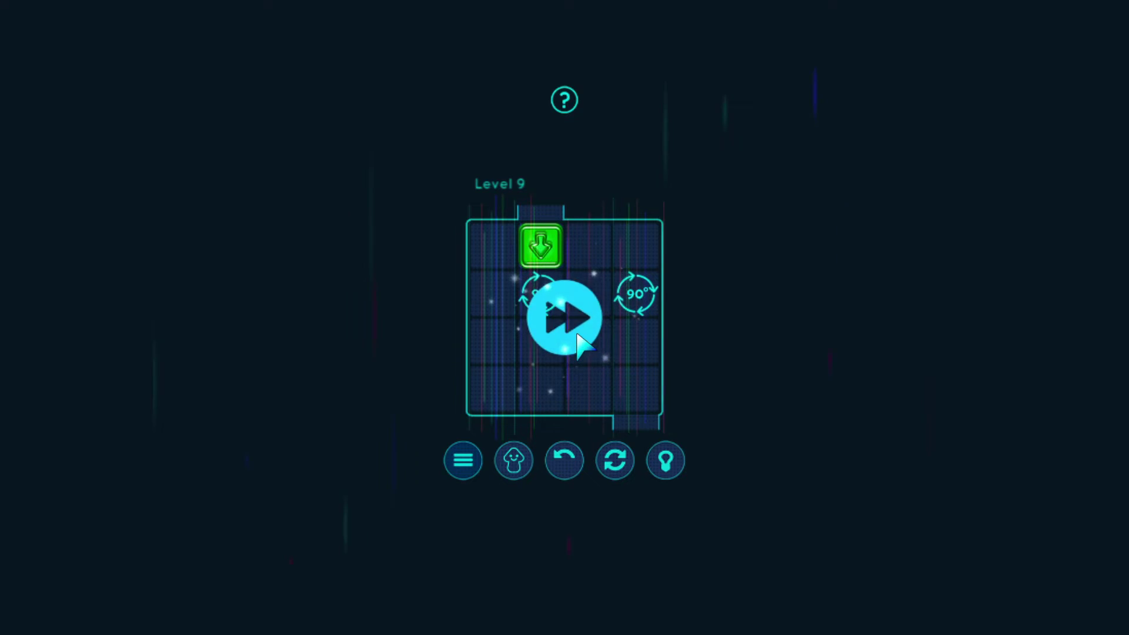
pyautogui.click(580, 344)
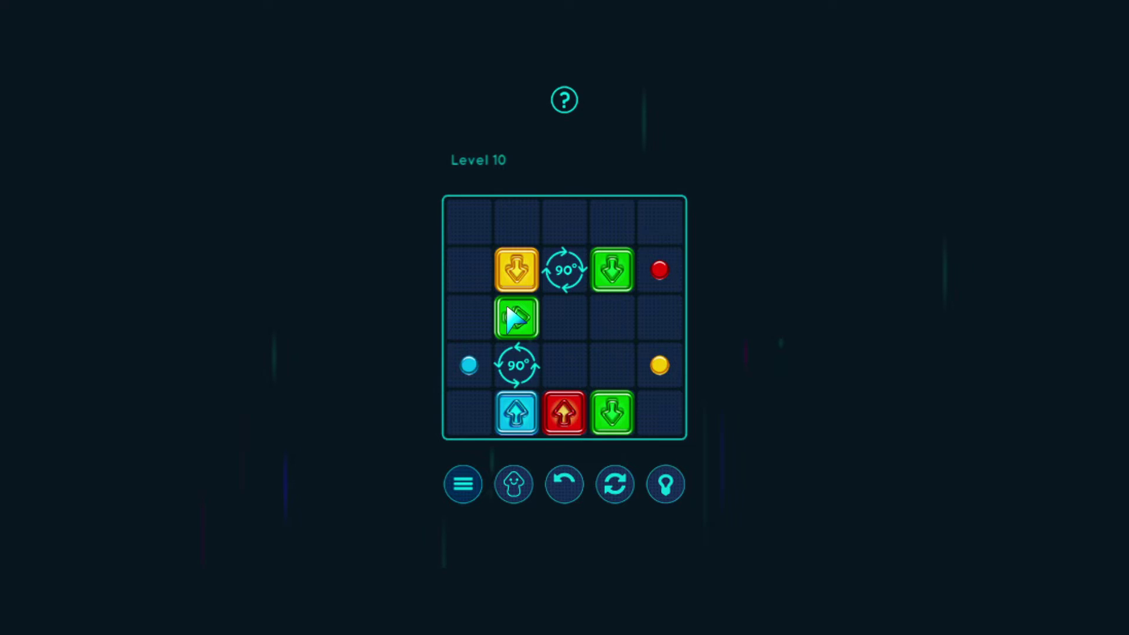
# - Try moving the blue, red and yellow blocks in Level 10, then restart the level
pyautogui.click(514, 401)
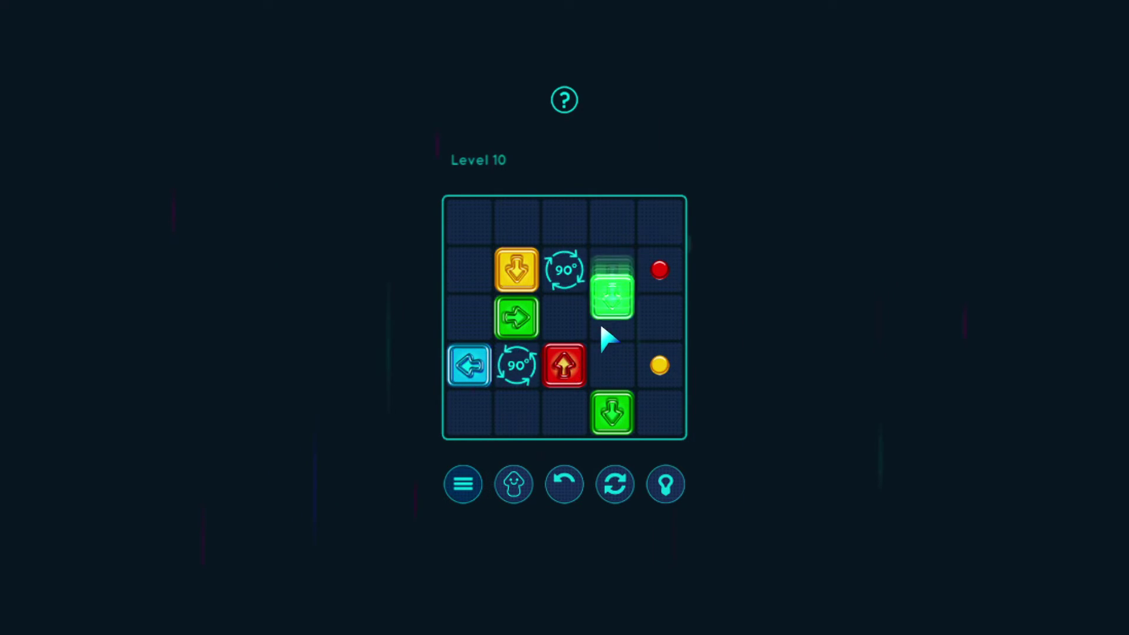
pyautogui.click(565, 364)
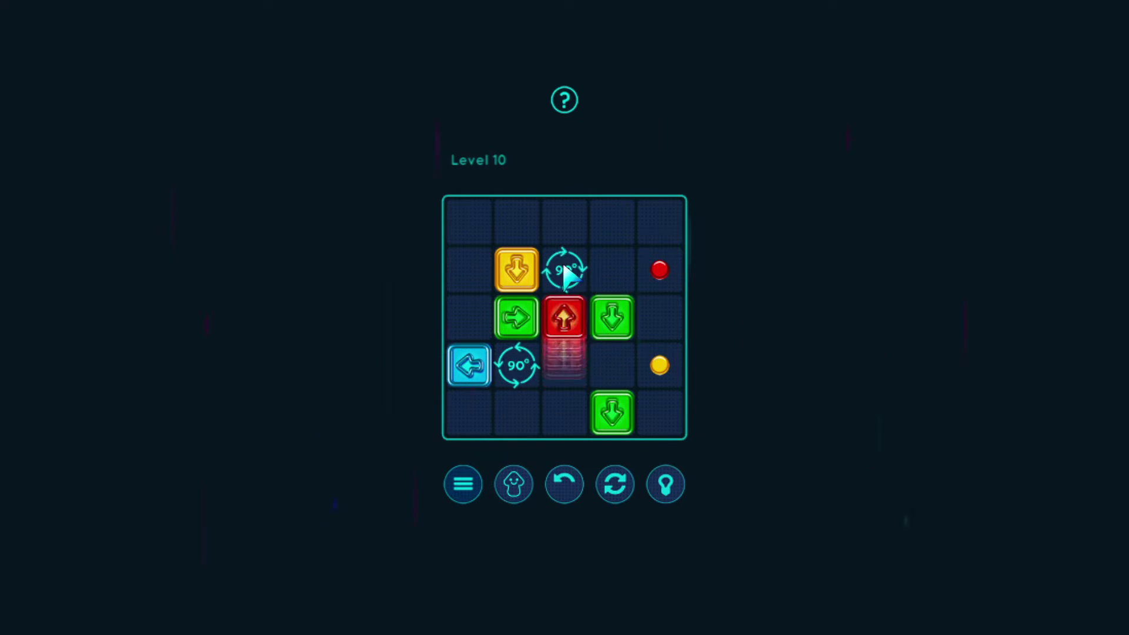
pyautogui.click(621, 261)
pyautogui.click(516, 269)
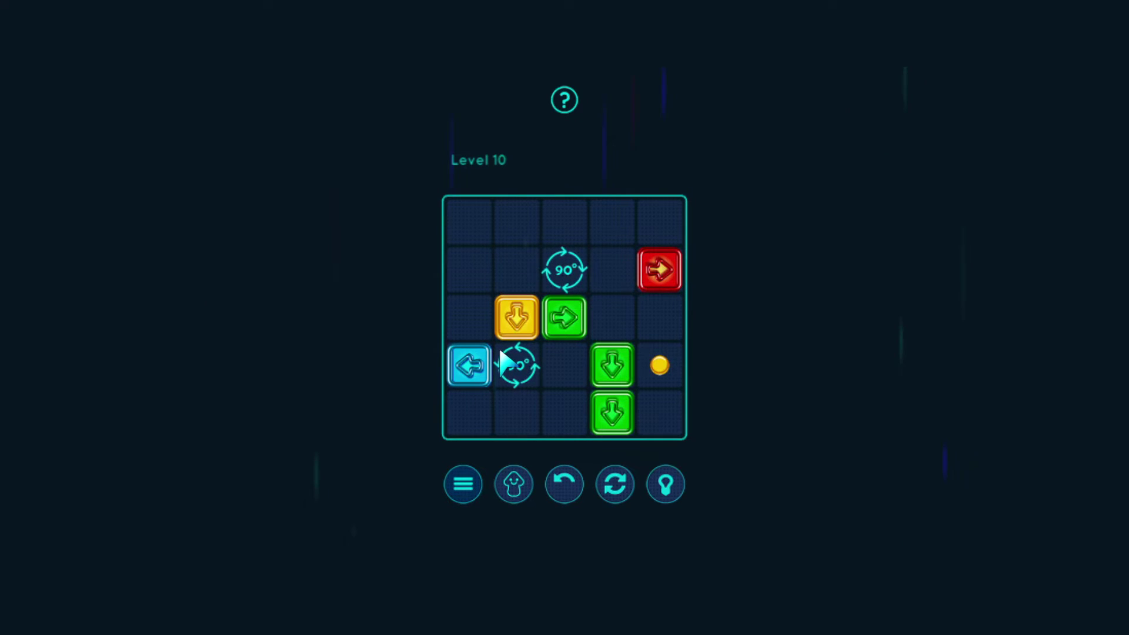
pyautogui.click(516, 318)
pyautogui.click(565, 318)
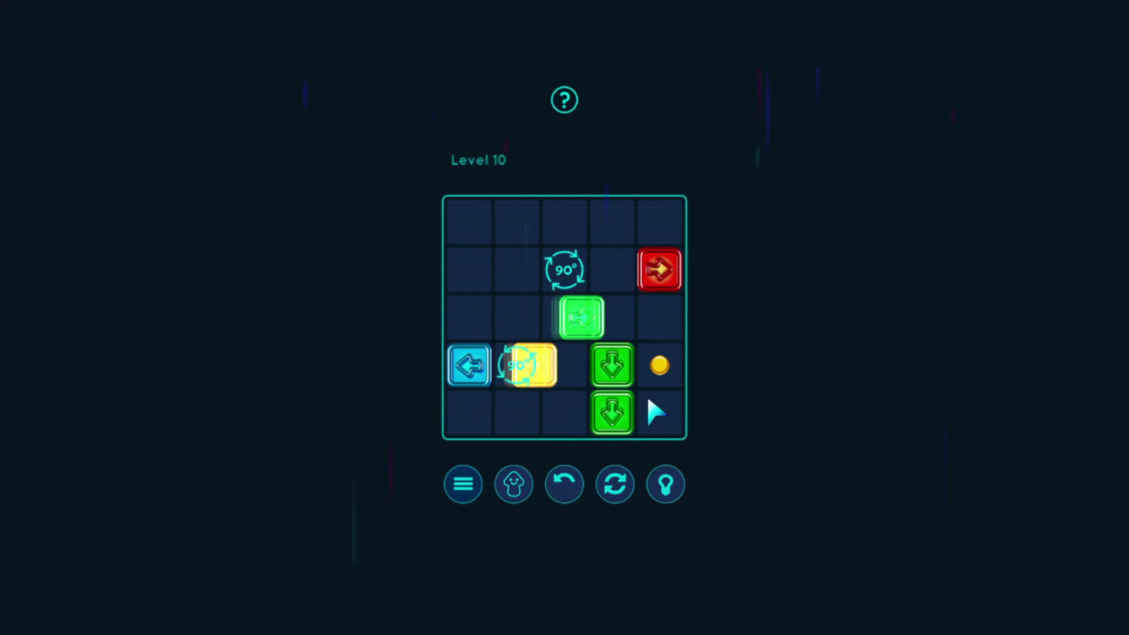
pyautogui.click(615, 483)
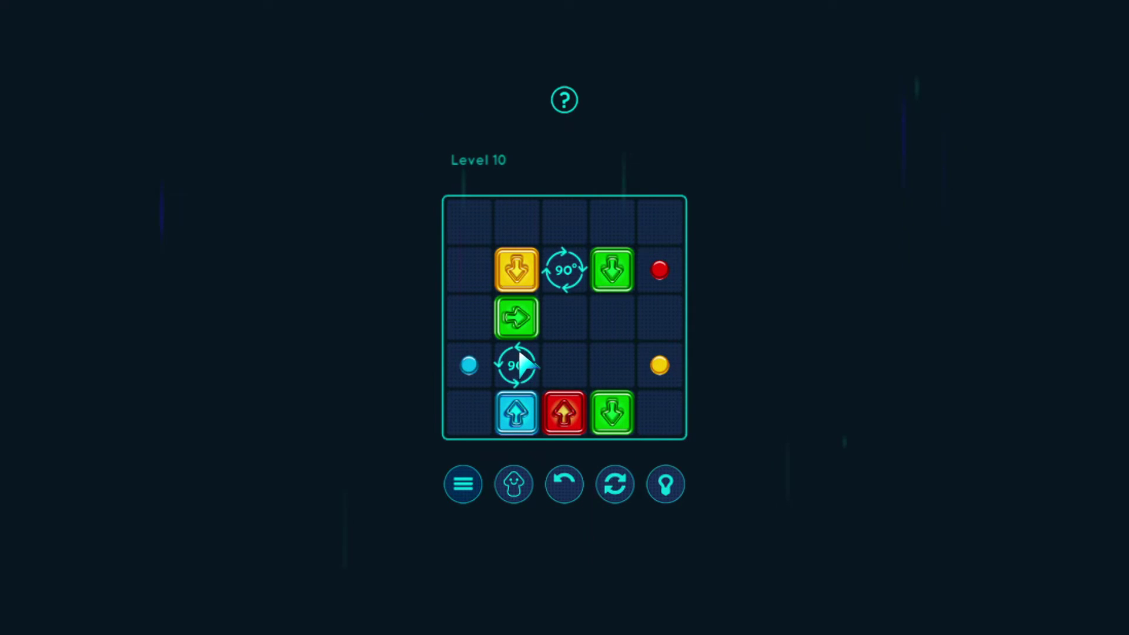
# - Send the blue block toward its dot and the red block up, undoing one move
pyautogui.click(515, 408)
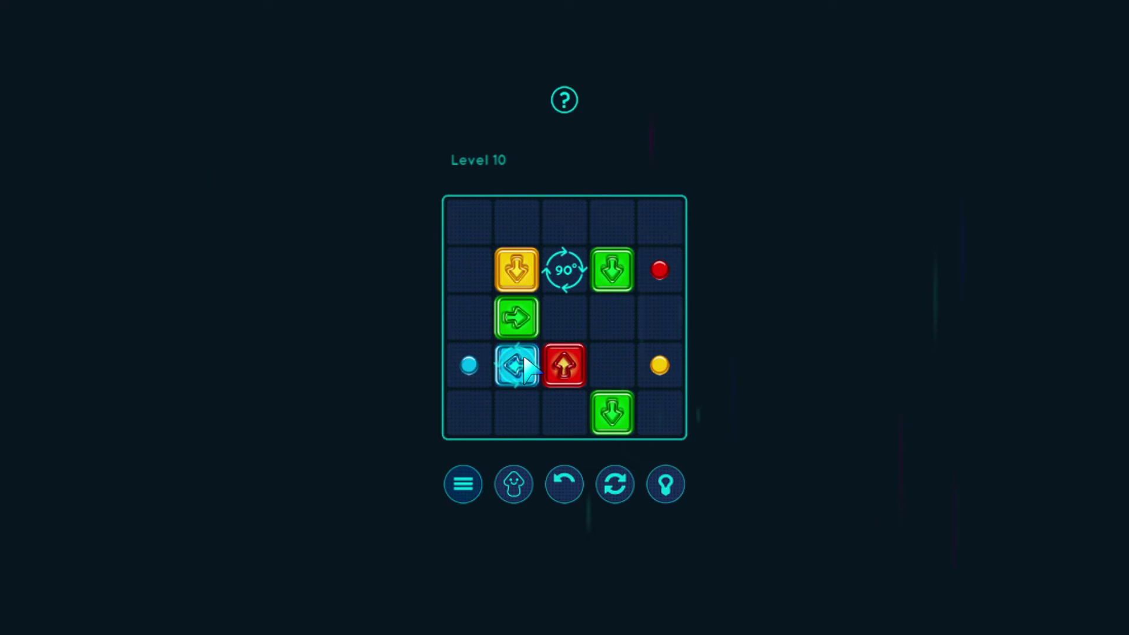
pyautogui.click(521, 368)
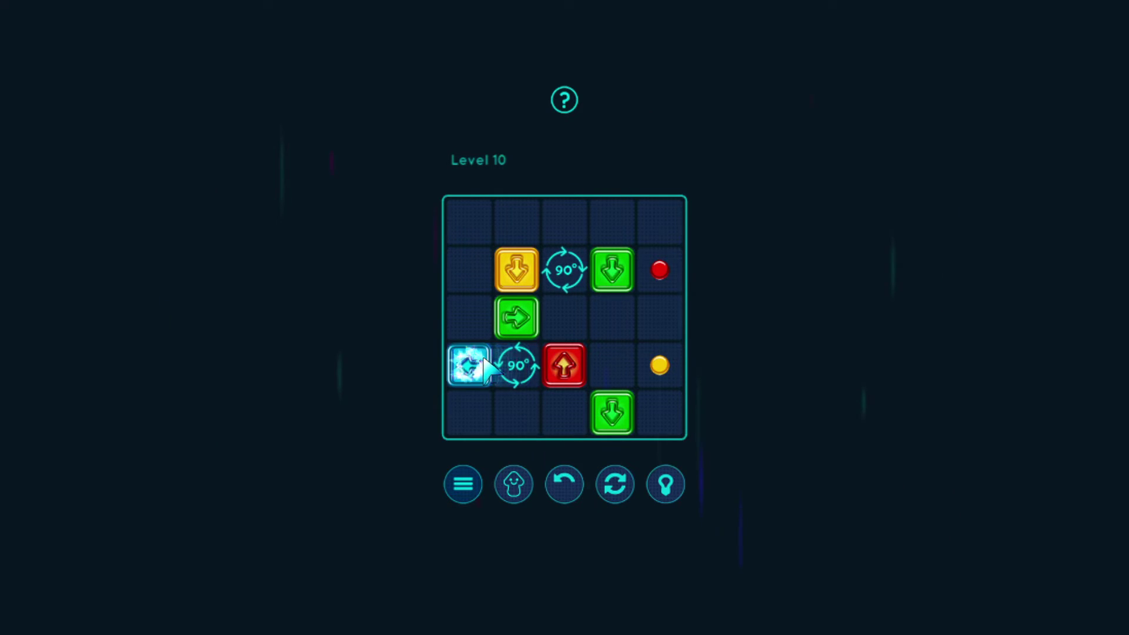
pyautogui.click(575, 353)
pyautogui.click(576, 305)
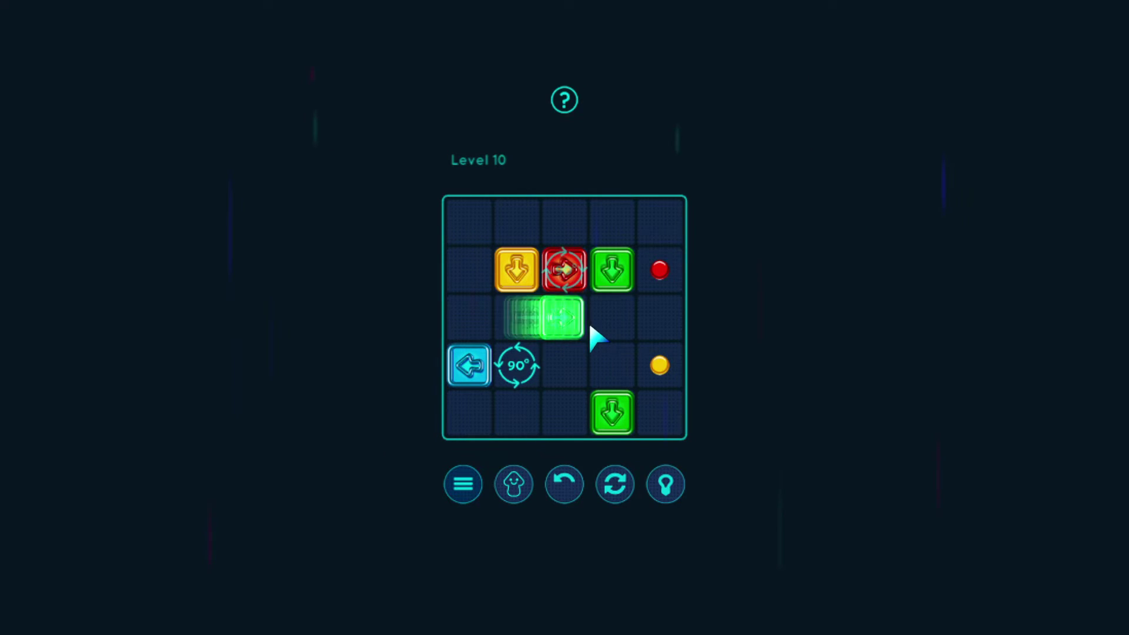
pyautogui.click(516, 269)
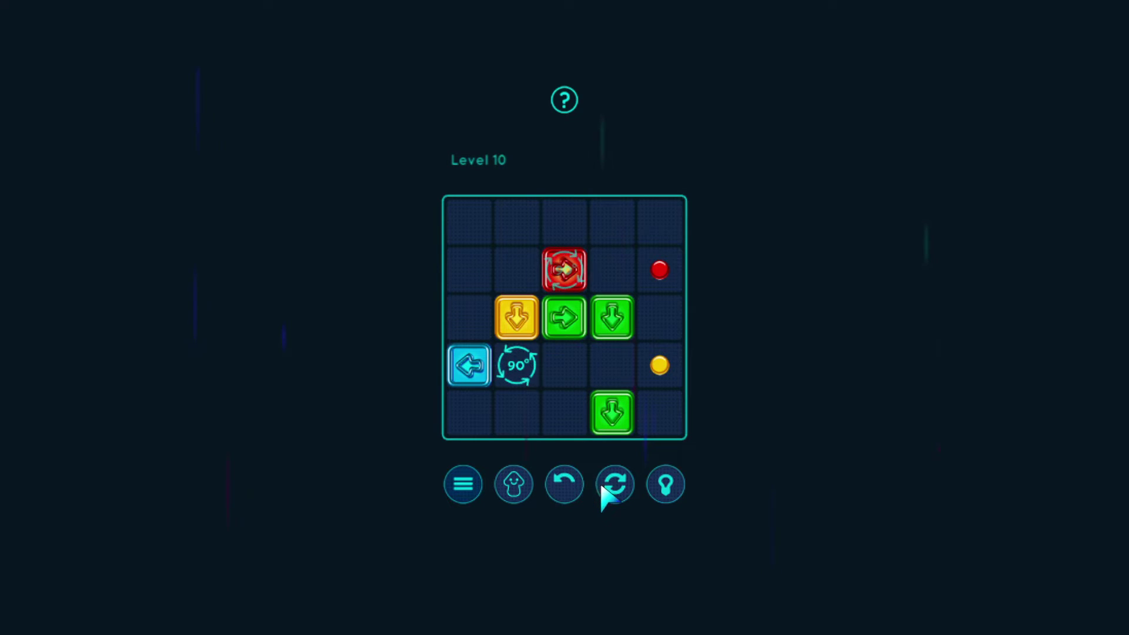
pyautogui.click(565, 485)
# - Finish Level 10 by landing the yellow and red blocks on their dots
pyautogui.click(569, 327)
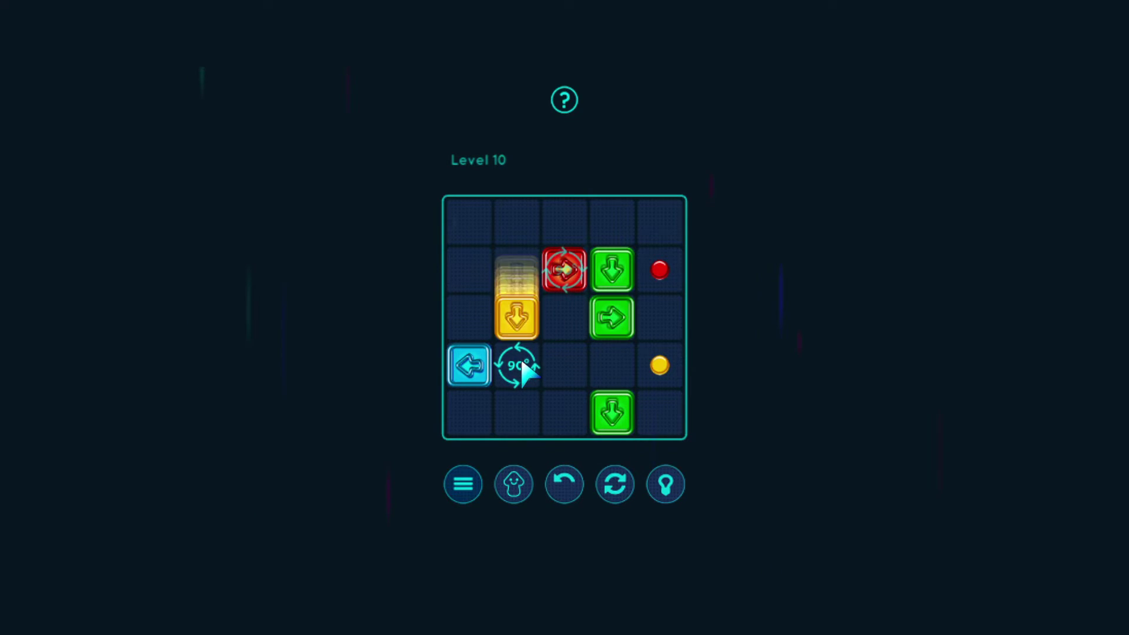
pyautogui.click(517, 318)
pyautogui.click(542, 372)
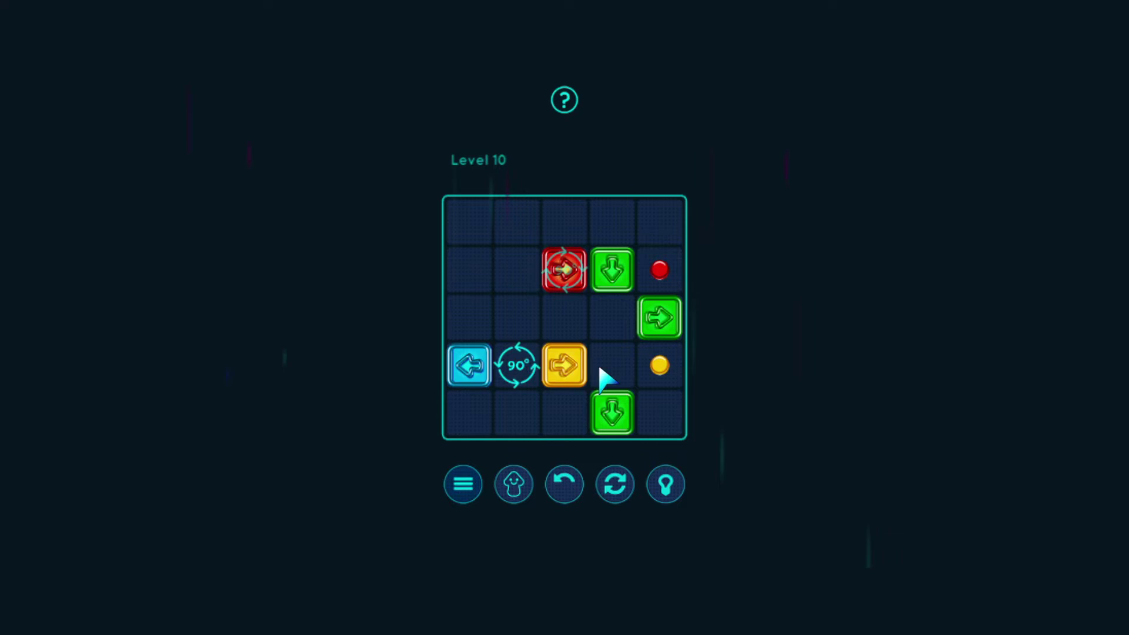
pyautogui.click(565, 367)
pyautogui.click(613, 269)
pyautogui.click(566, 270)
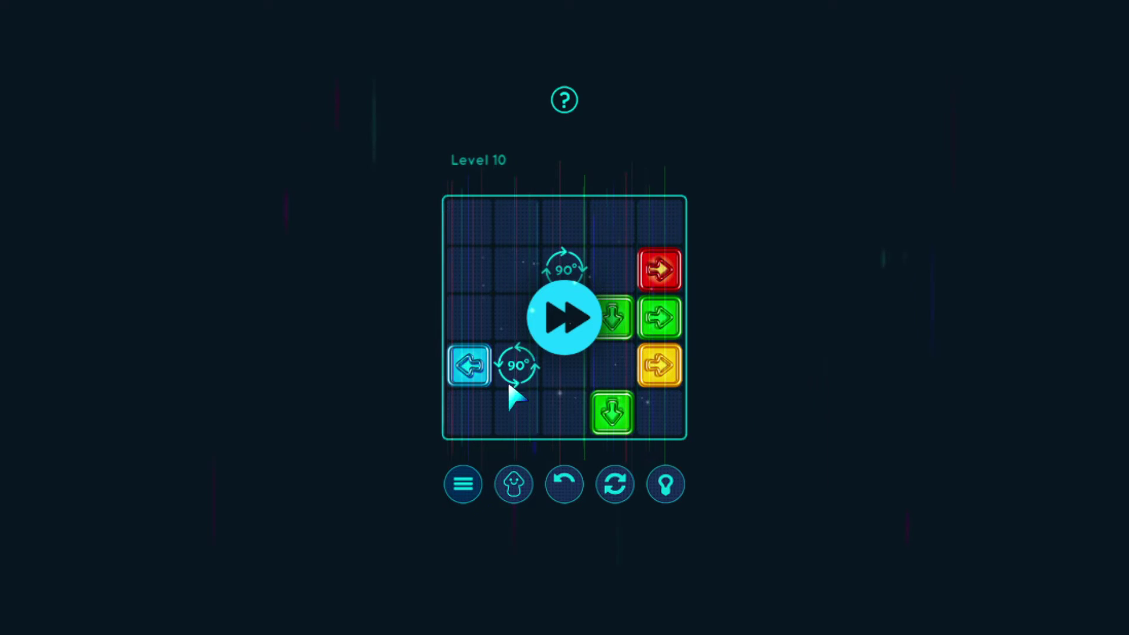
# - Pause, return to the home screen, choose Relaxing mode and open Level 1
pyautogui.click(459, 476)
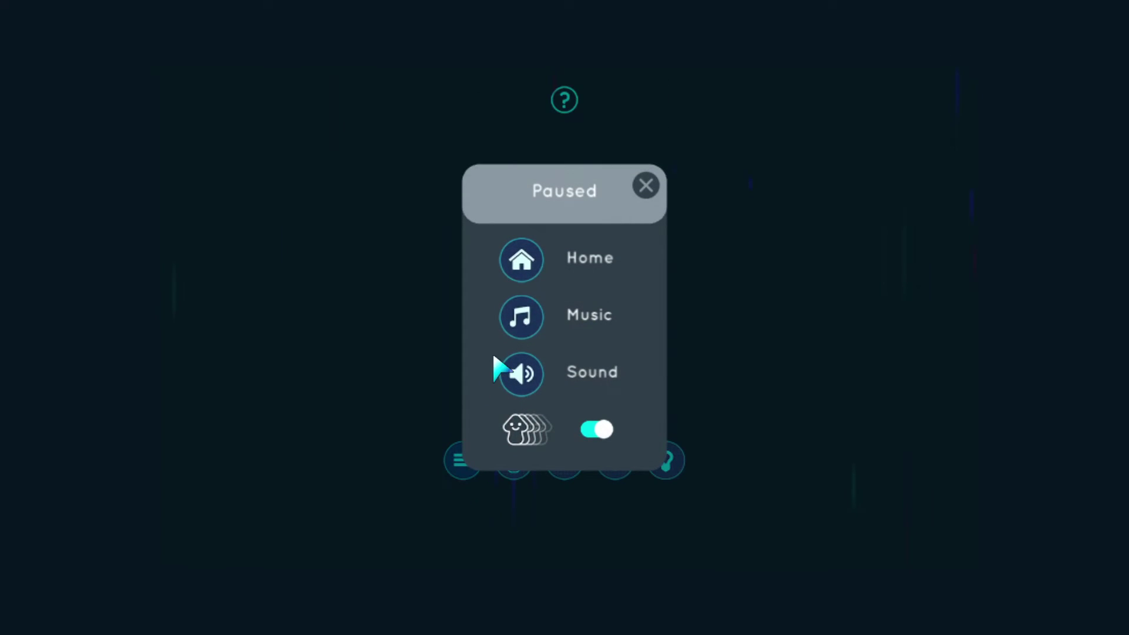
pyautogui.click(522, 257)
pyautogui.click(520, 371)
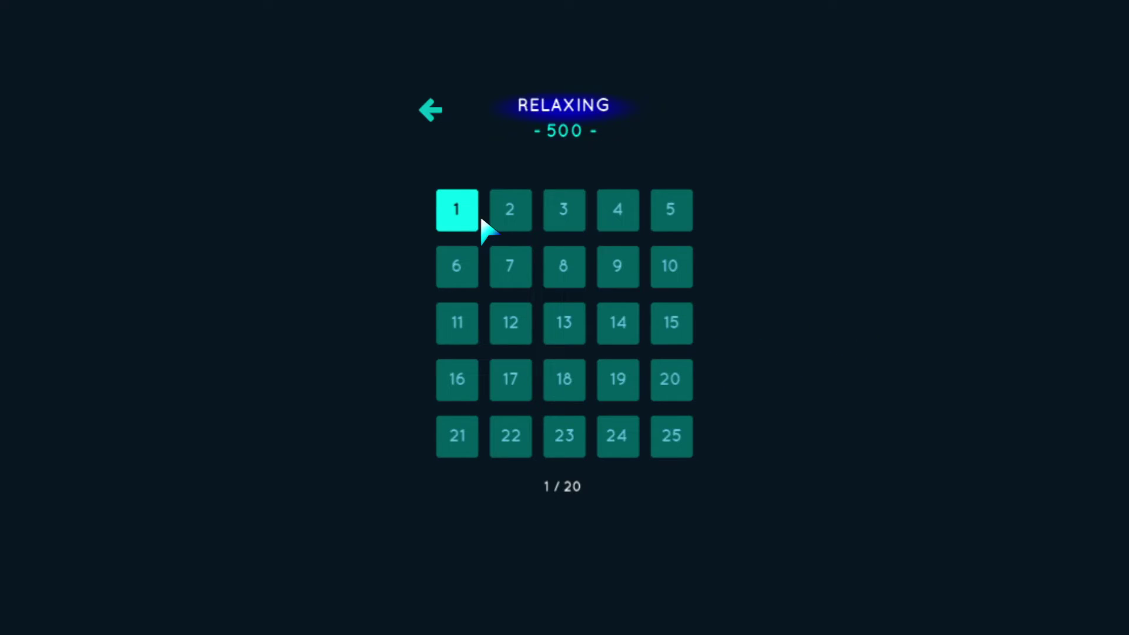
pyautogui.click(457, 210)
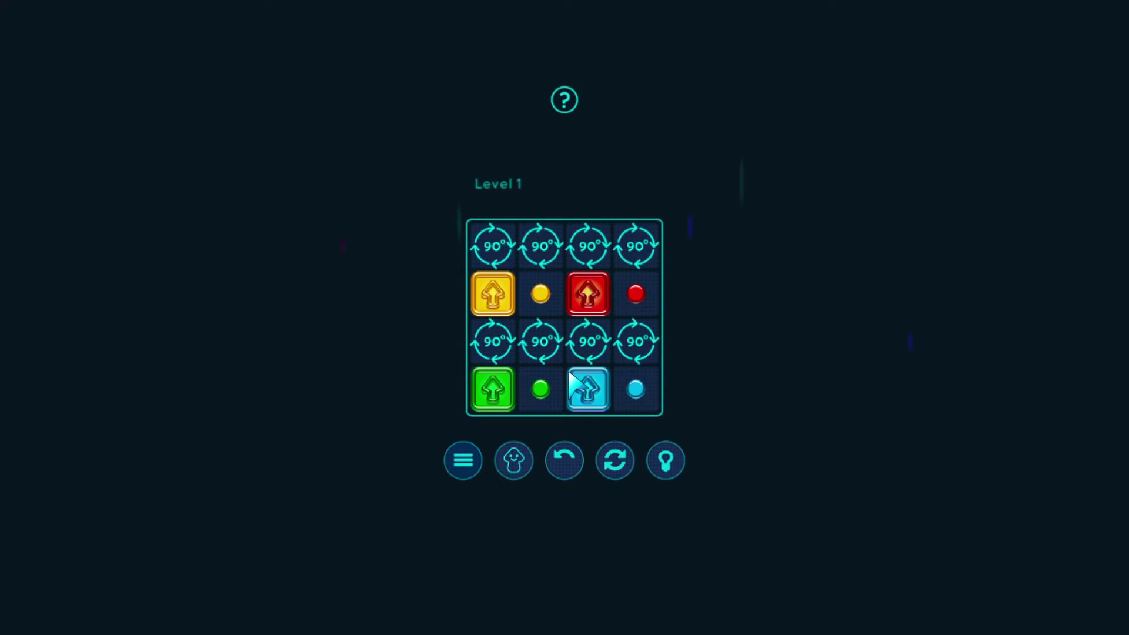
# - Solve Relaxing Level 1 in one tap, then route Level 2's red and yellow blocks onto their dots
pyautogui.click(589, 390)
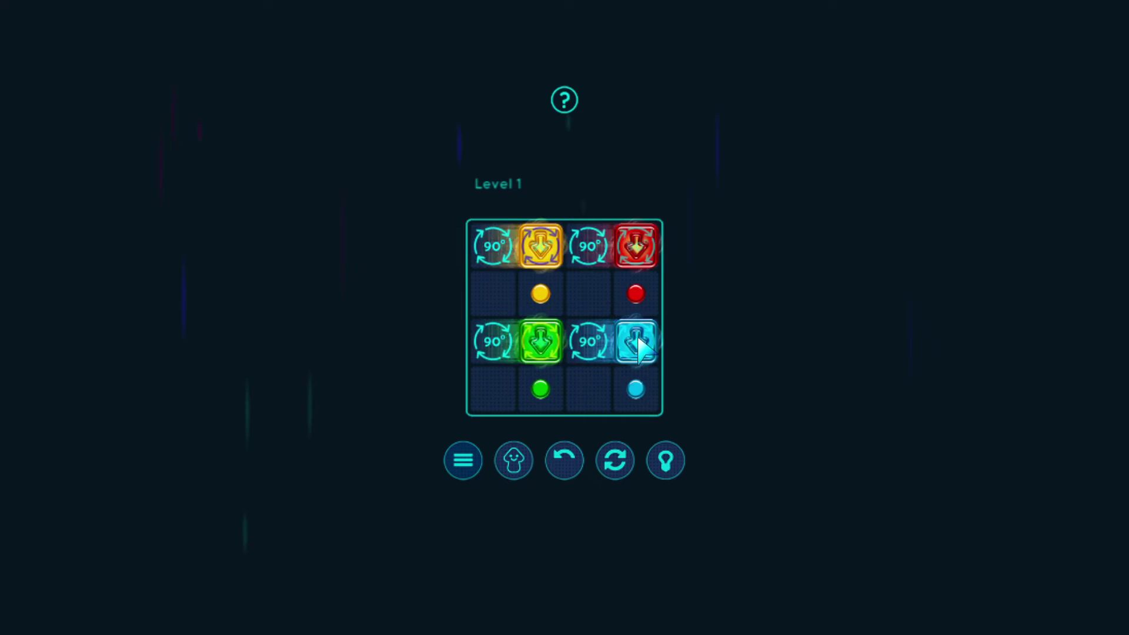
pyautogui.click(565, 354)
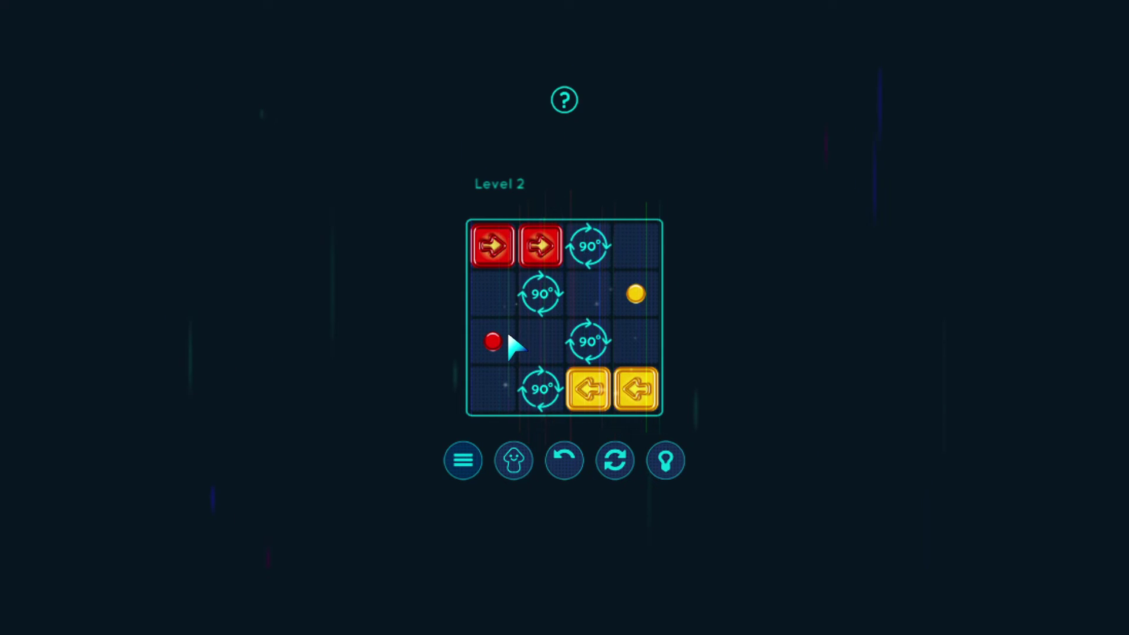
pyautogui.click(500, 315)
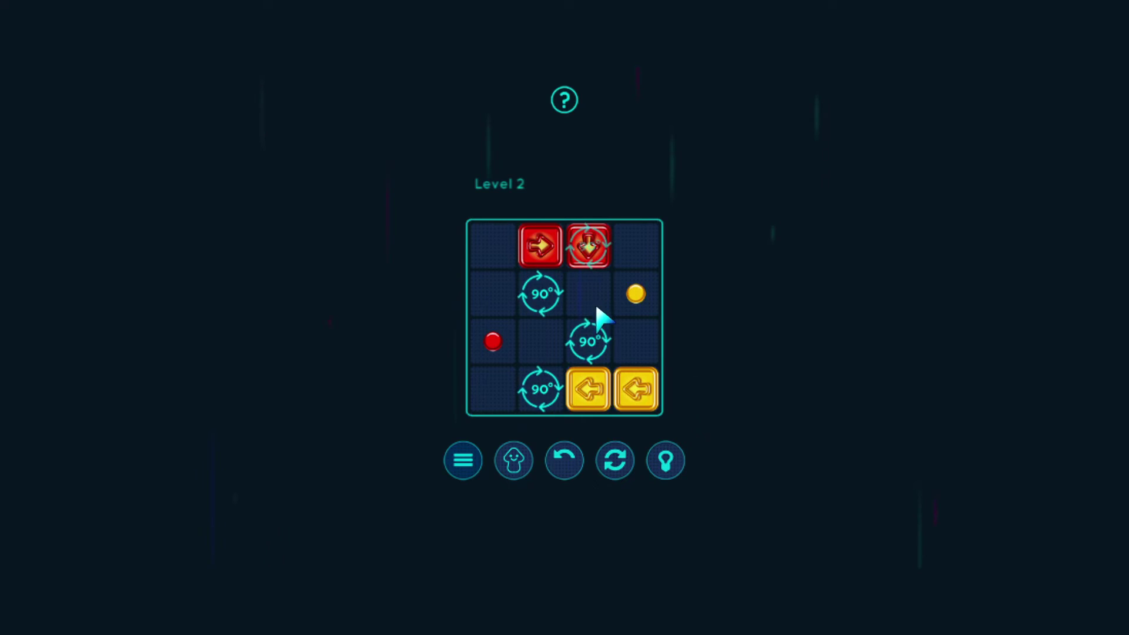
pyautogui.click(578, 340)
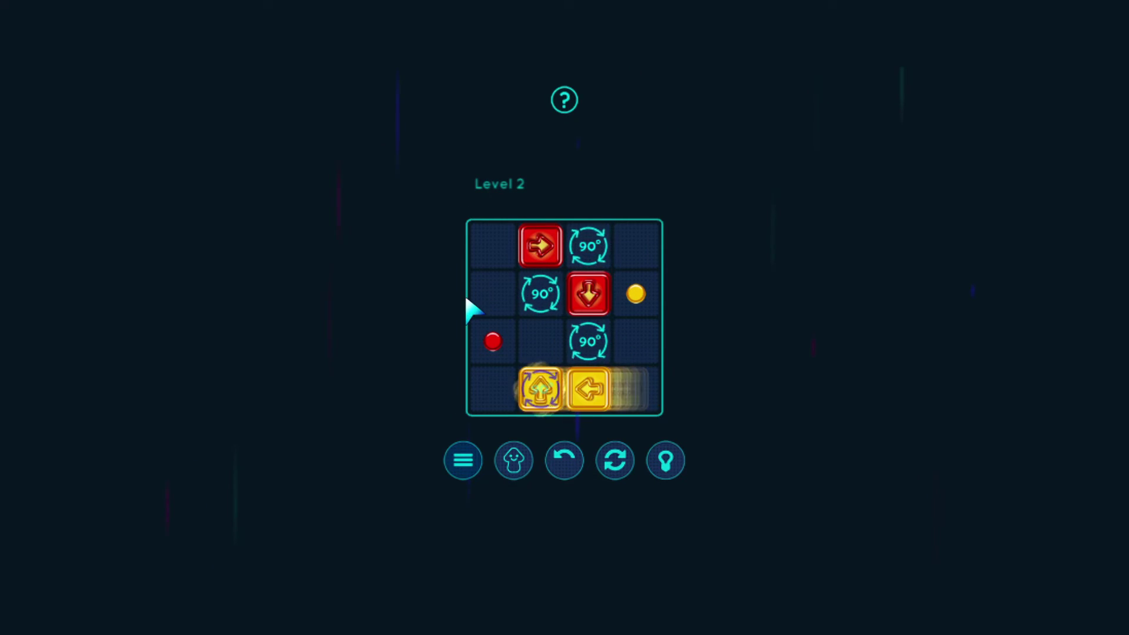
pyautogui.click(582, 304)
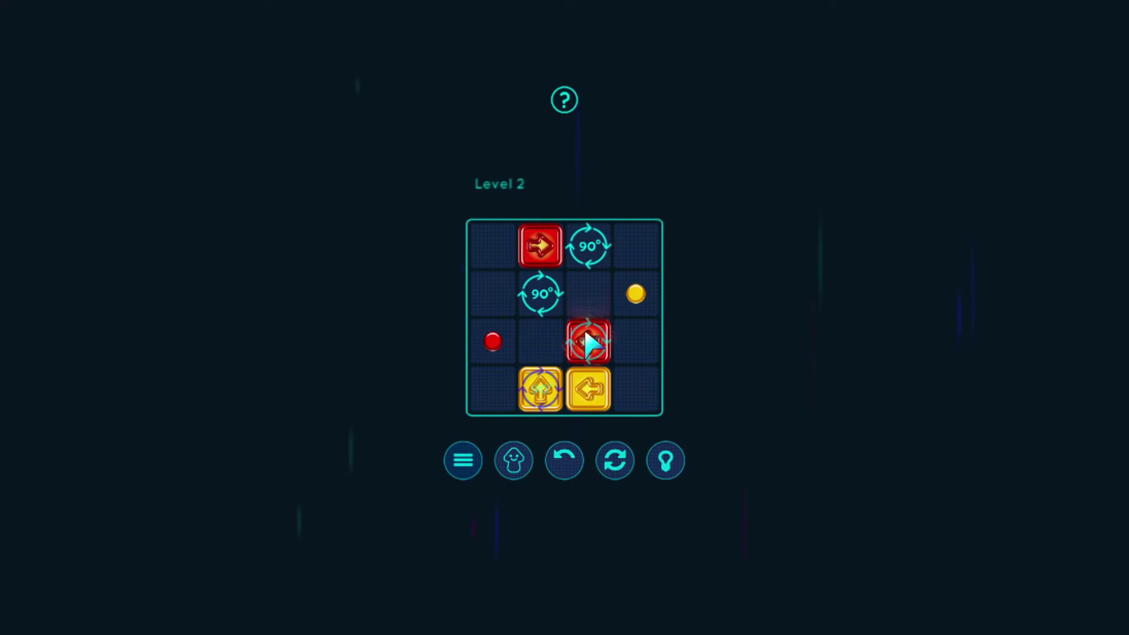
pyautogui.click(541, 341)
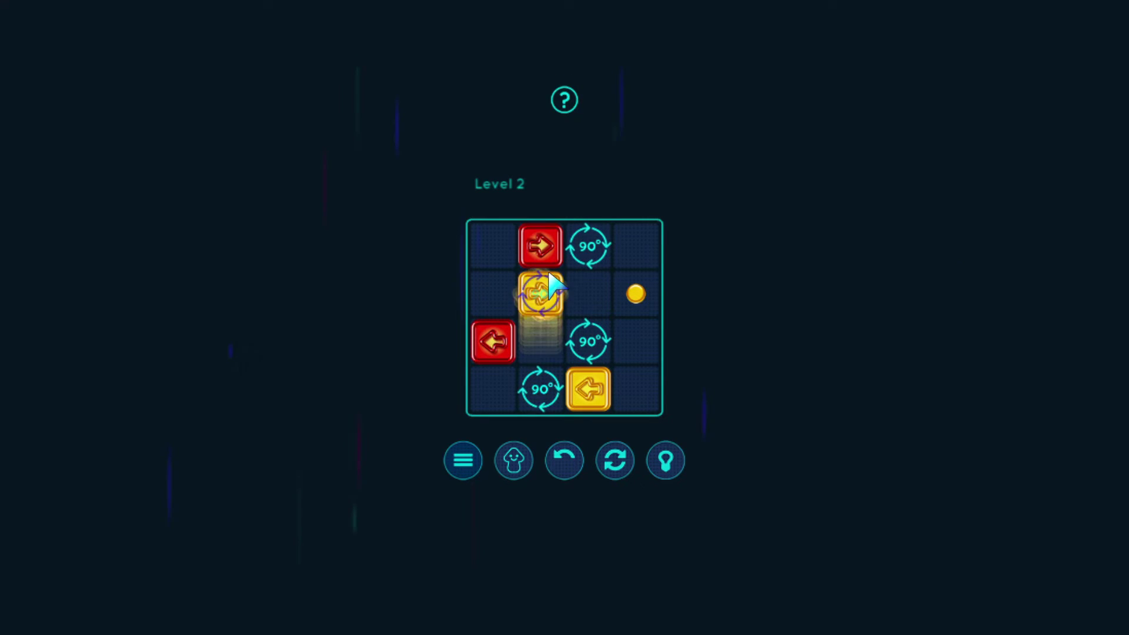
pyautogui.click(589, 296)
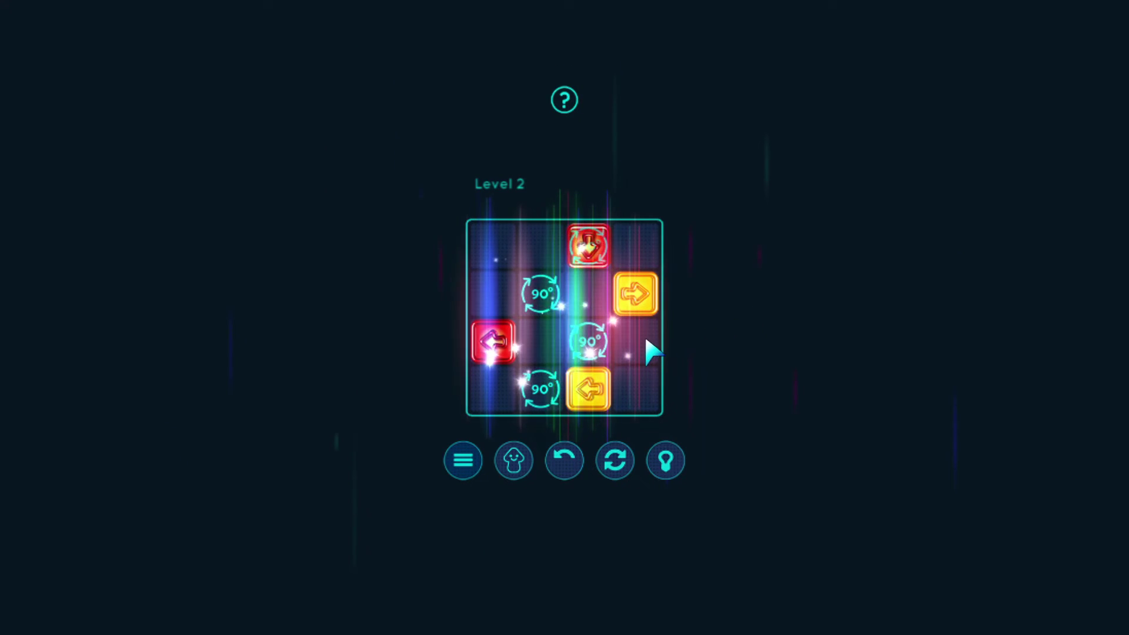
# - Load Level 3 and send its four blocks through the rotators onto their coloured dots
pyautogui.click(564, 317)
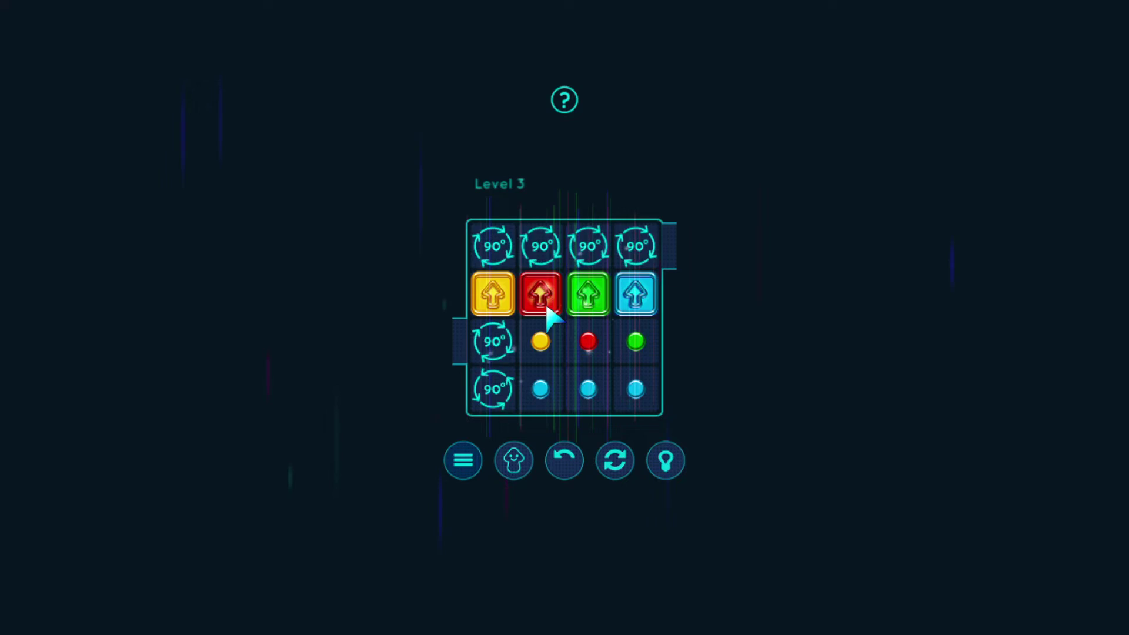
pyautogui.click(590, 304)
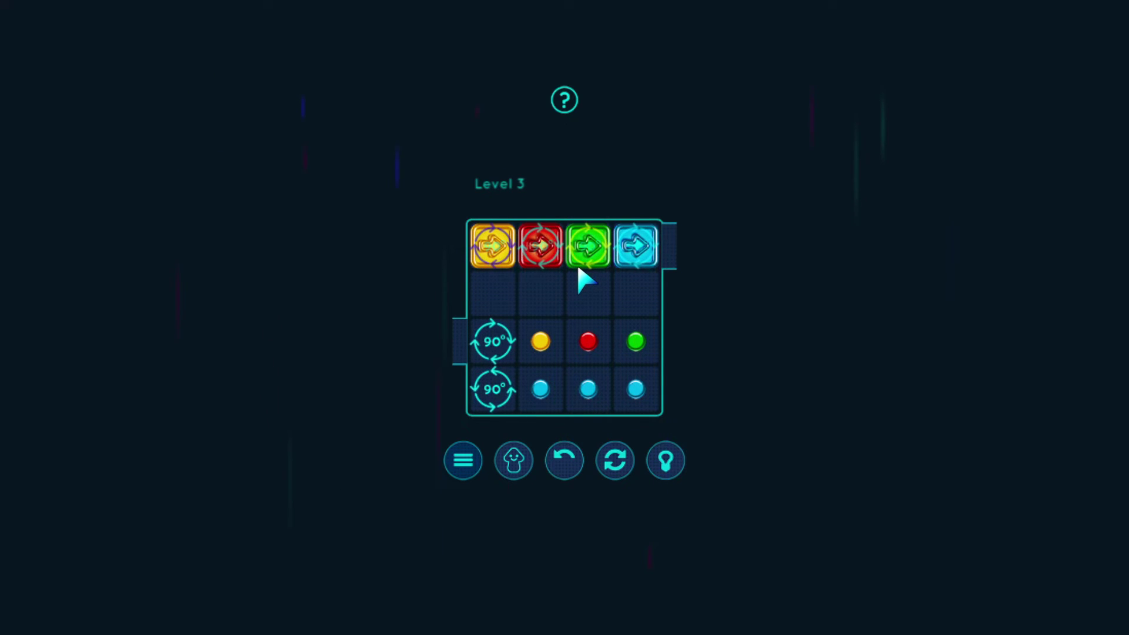
pyautogui.click(529, 298)
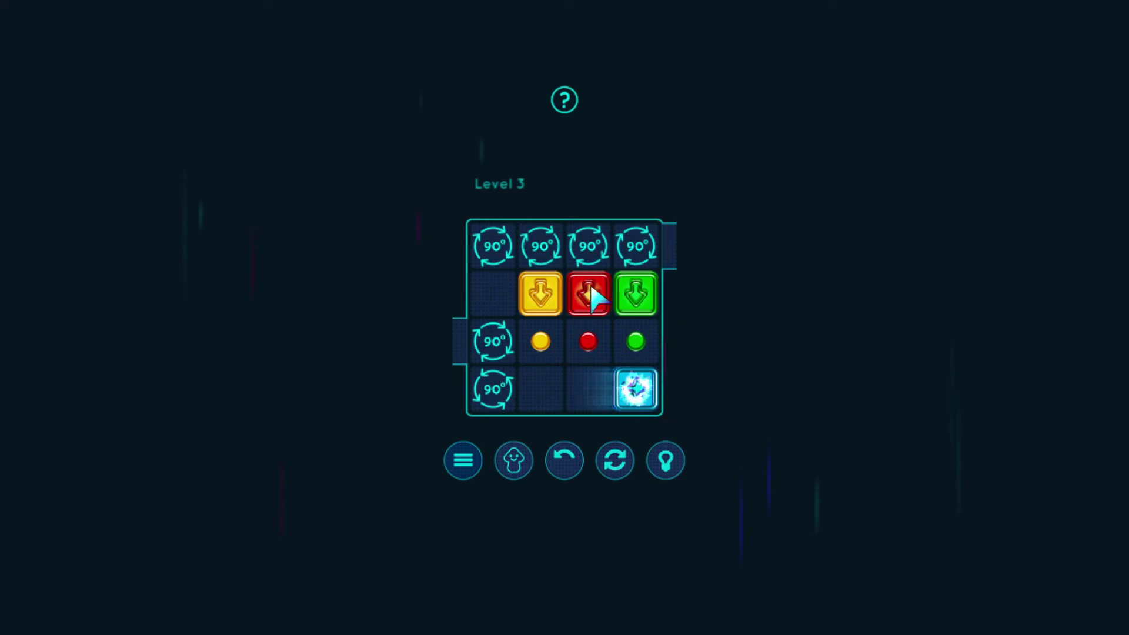
pyautogui.click(577, 387)
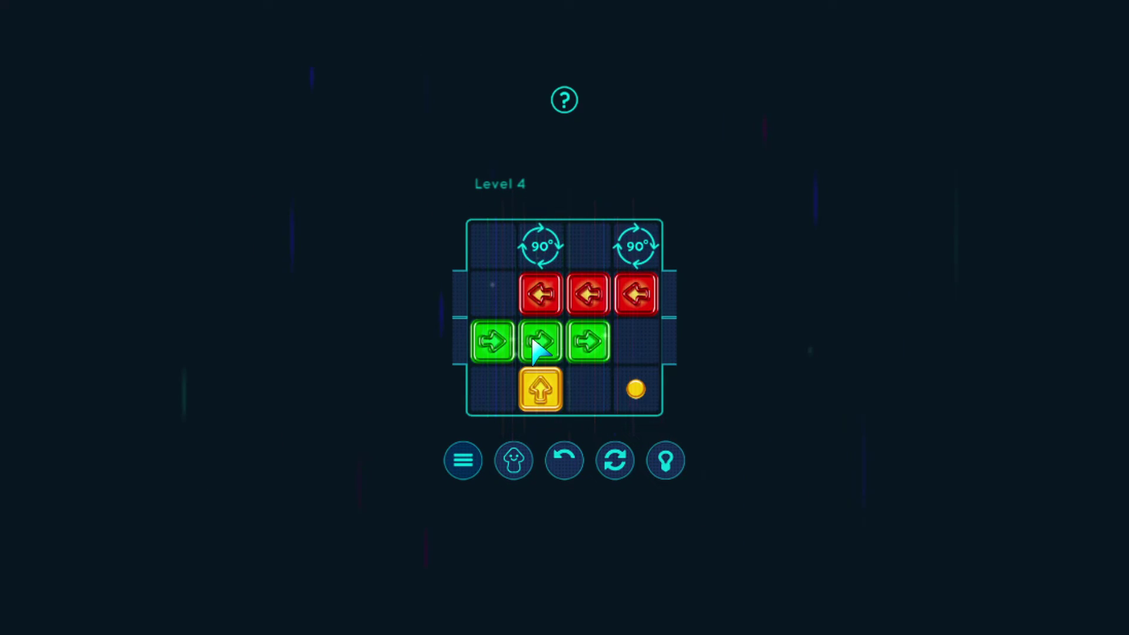
# - In Level 4, shuffle the green blocks and then the red blocks along their rows
pyautogui.click(534, 347)
pyautogui.click(521, 349)
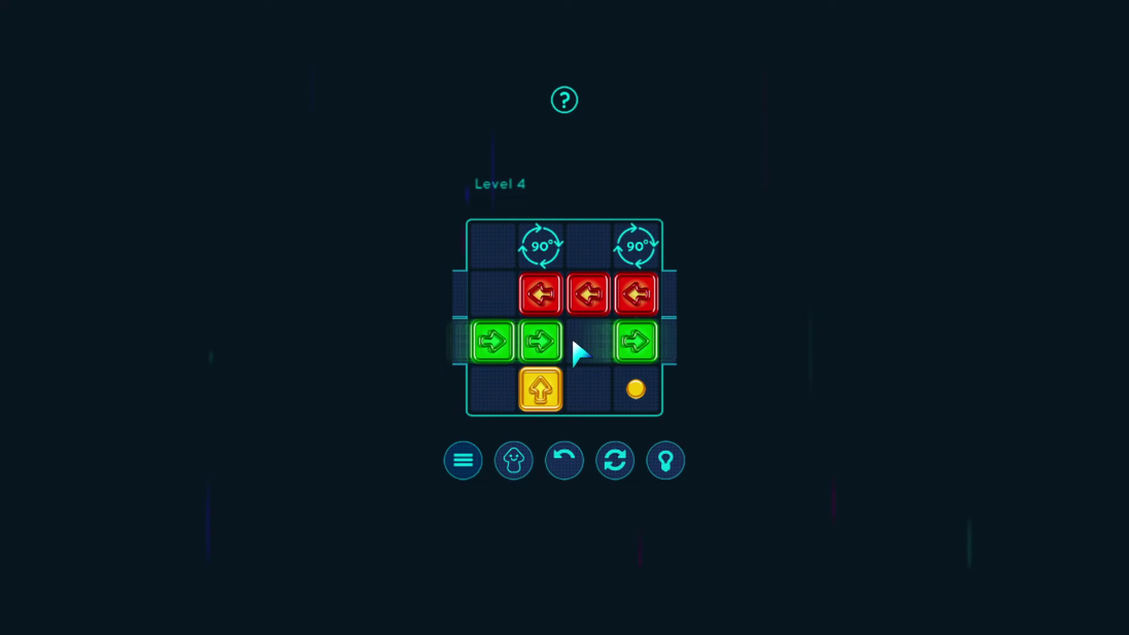
pyautogui.click(572, 336)
pyautogui.click(512, 327)
pyautogui.click(582, 344)
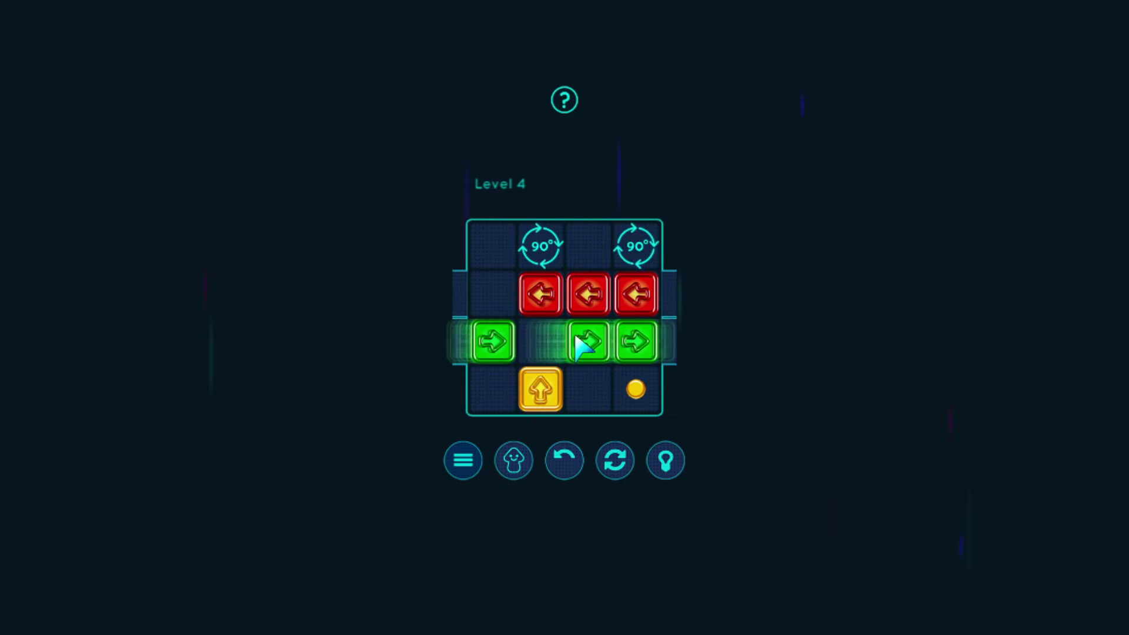
pyautogui.click(565, 296)
pyautogui.click(545, 295)
# - Send the yellow block to the top-right rotator and down onto the gold dot
pyautogui.click(541, 390)
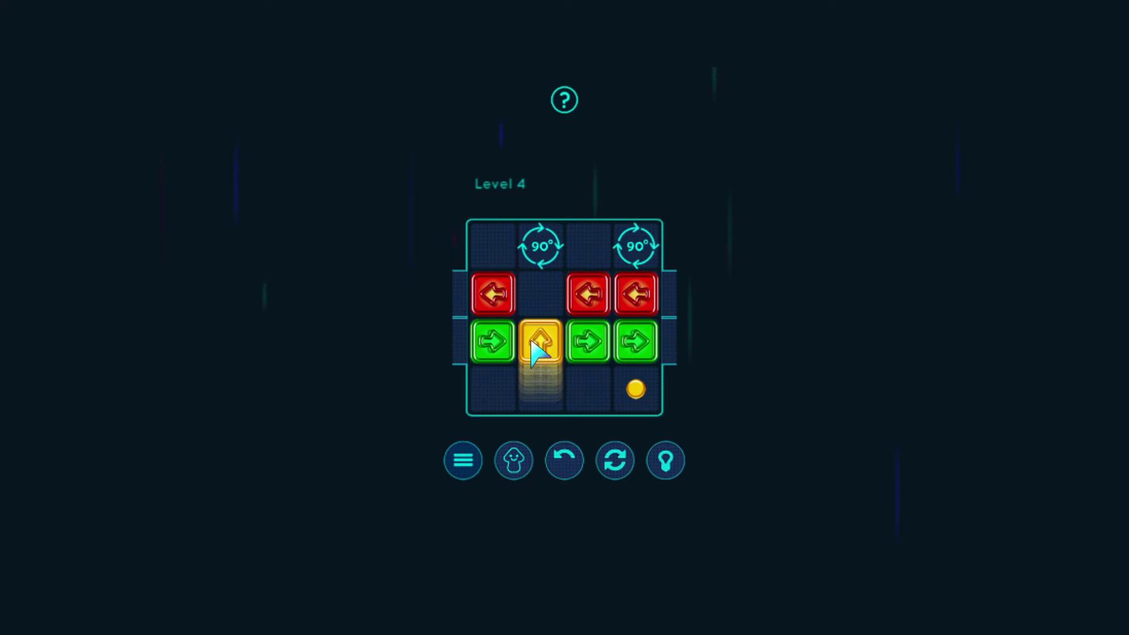
pyautogui.click(540, 296)
pyautogui.click(540, 245)
pyautogui.click(589, 246)
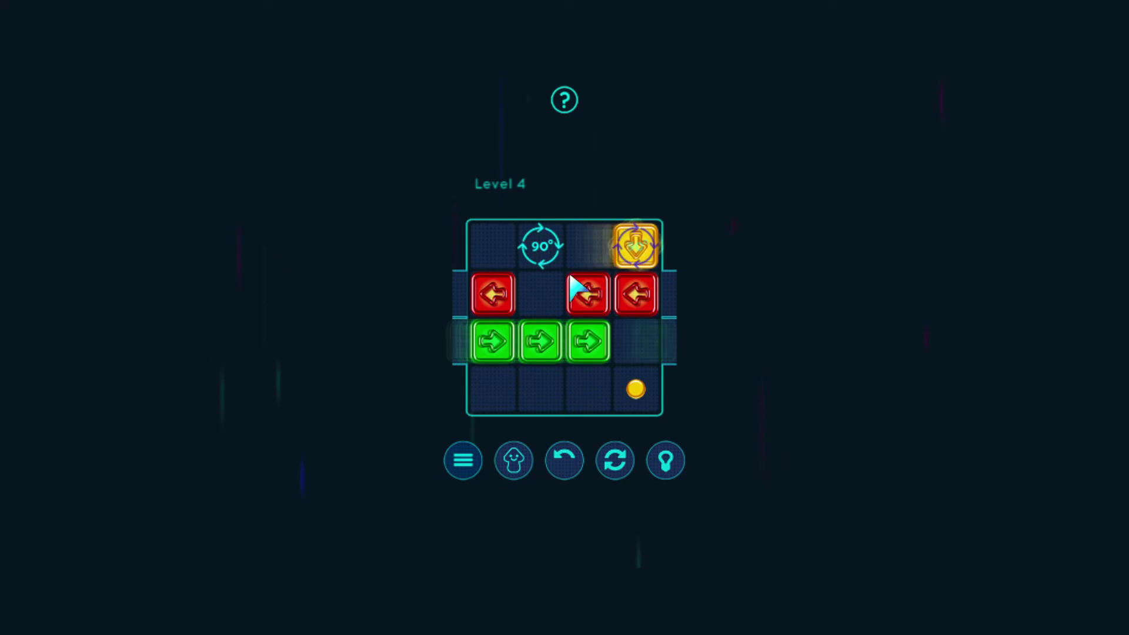
pyautogui.click(632, 300)
pyautogui.click(637, 245)
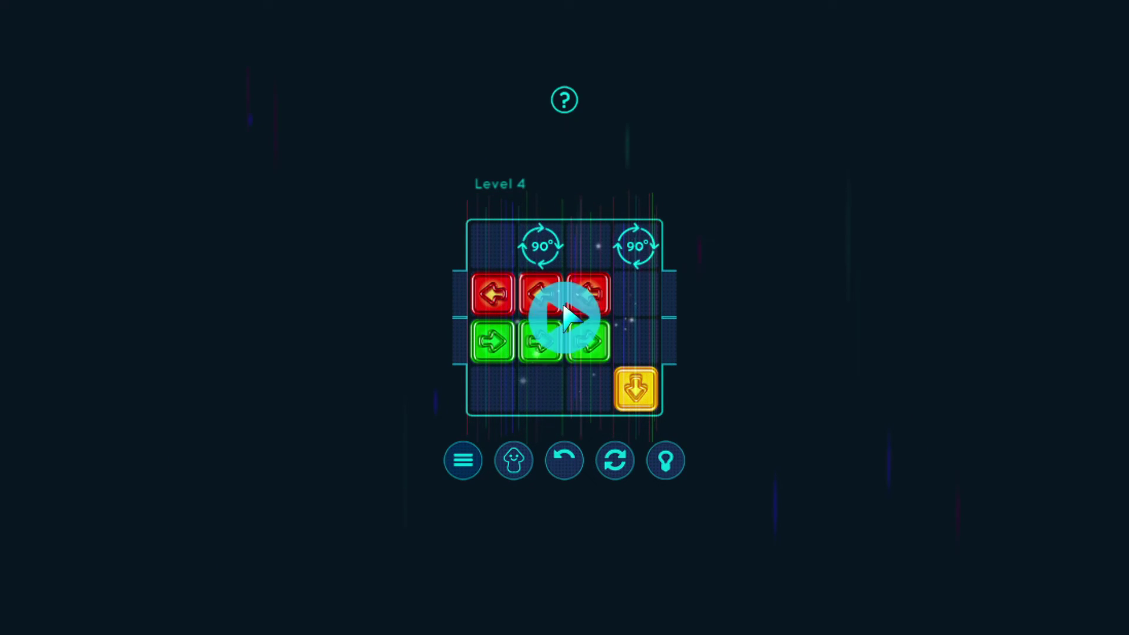
# - Load Level 5 and guide the magenta block across all the magenta dots
pyautogui.click(560, 320)
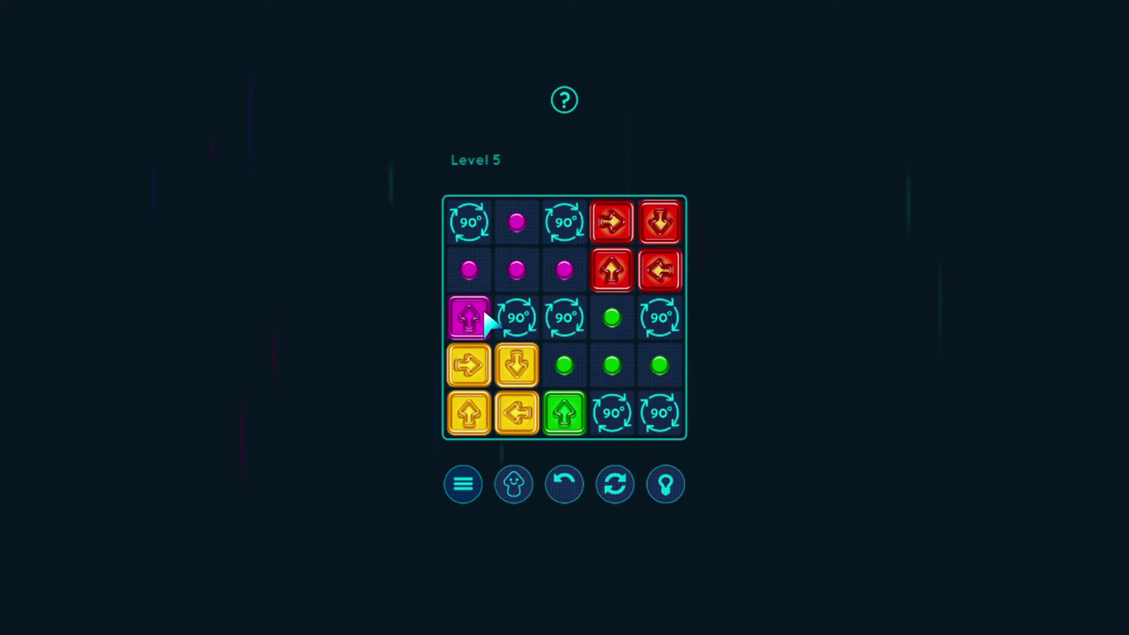
pyautogui.click(468, 318)
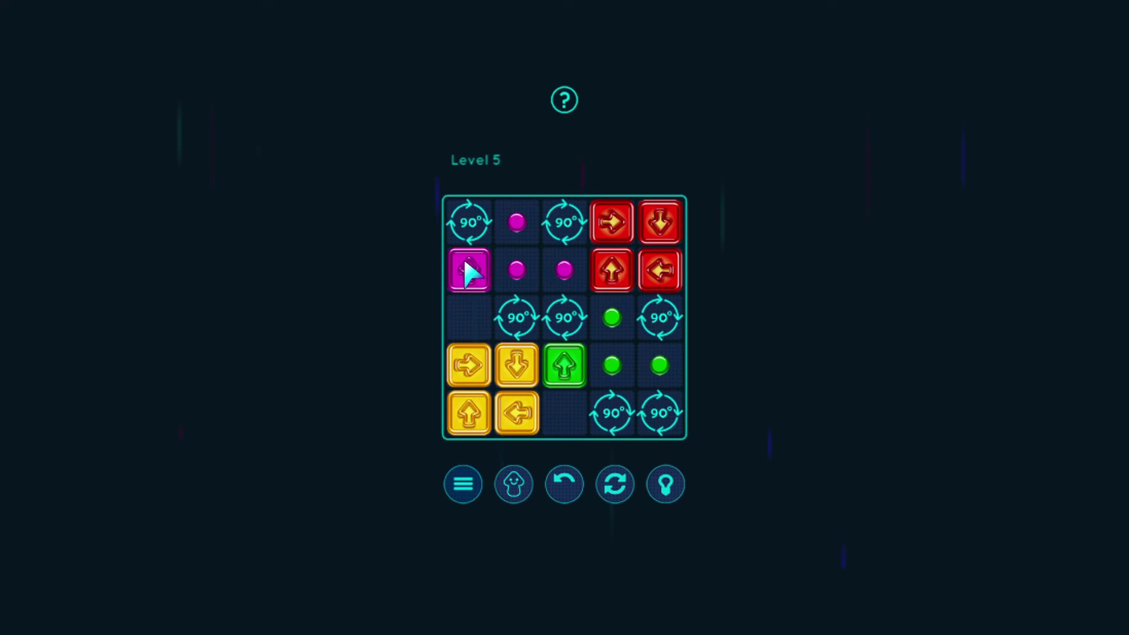
pyautogui.click(464, 256)
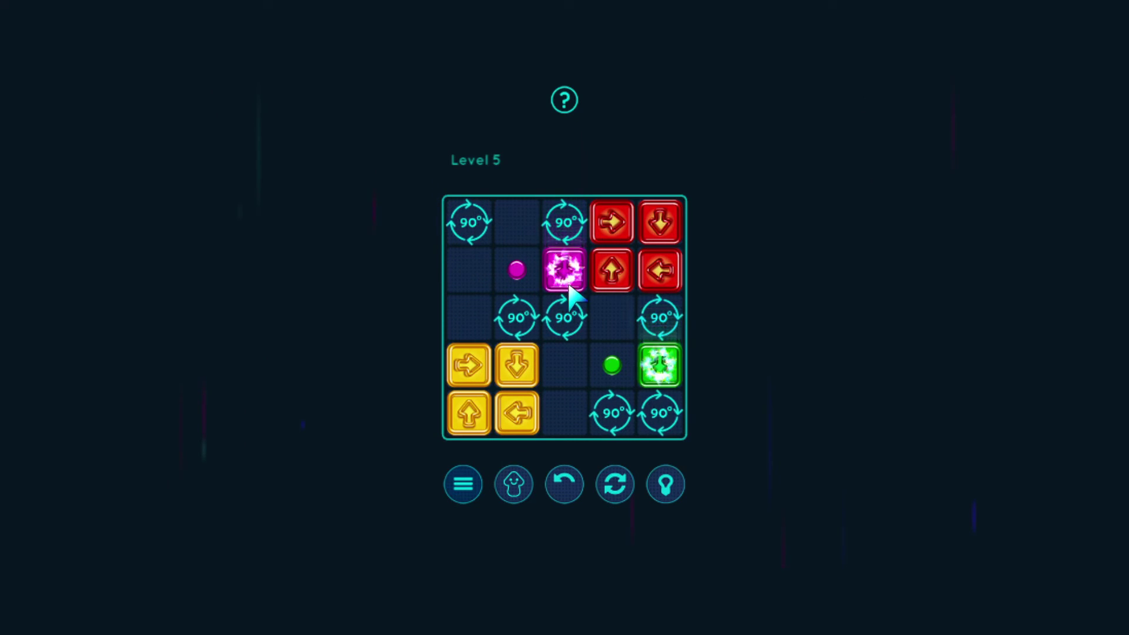
pyautogui.click(565, 297)
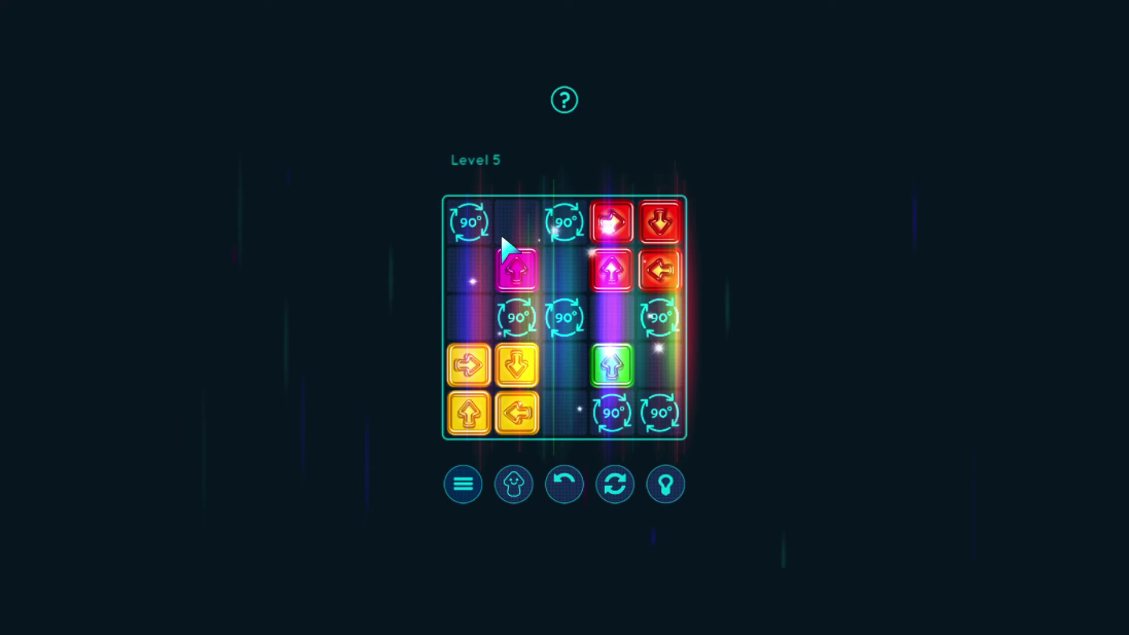
# - In Level 6, chain the cyan, yellow and red blocks onto their dots
pyautogui.click(564, 317)
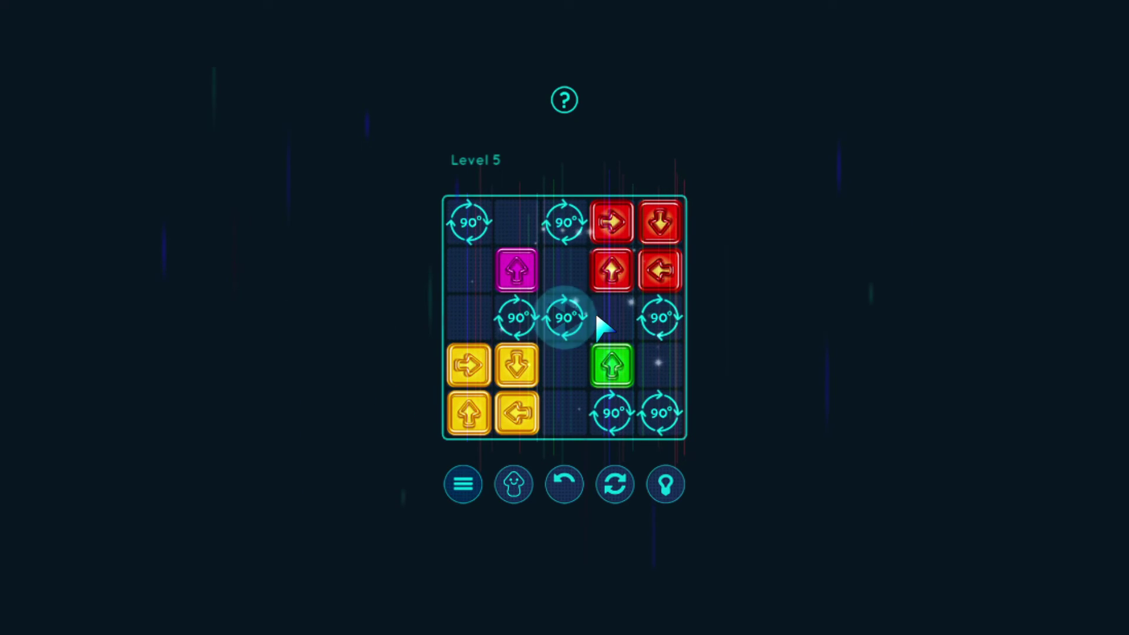
pyautogui.click(589, 343)
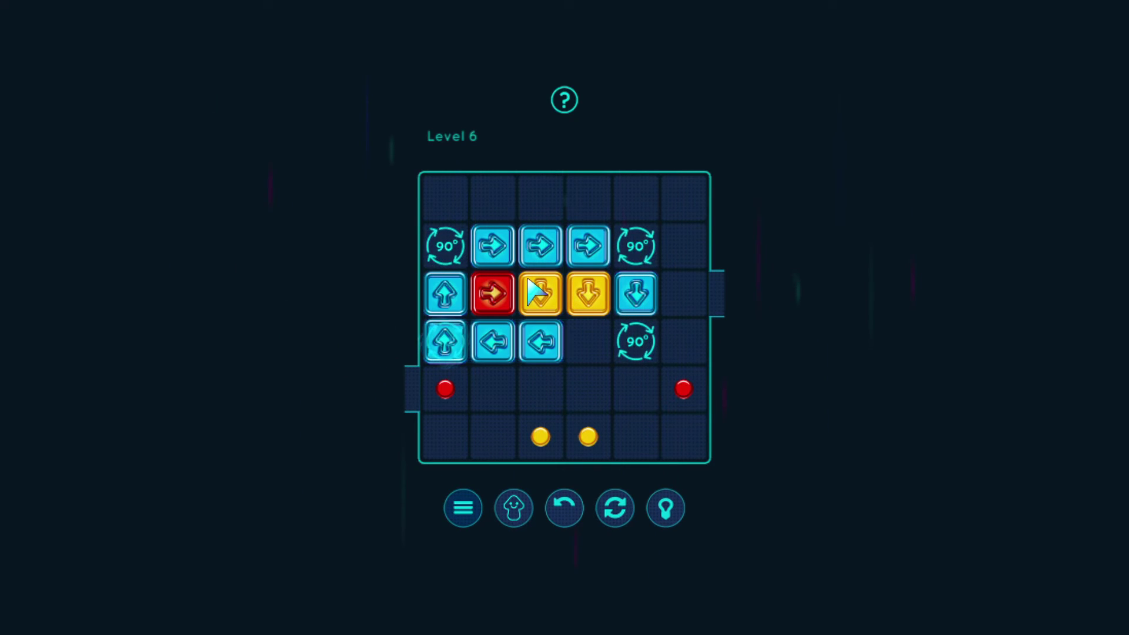
pyautogui.click(637, 245)
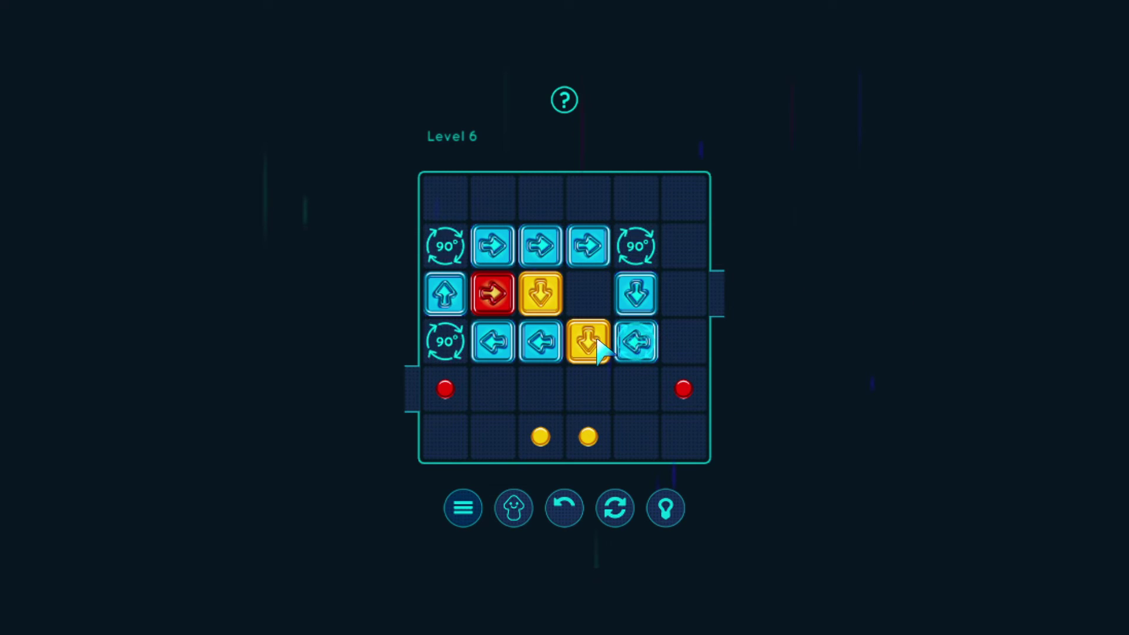
pyautogui.moveTo(588, 342); pyautogui.dragTo(588, 436)
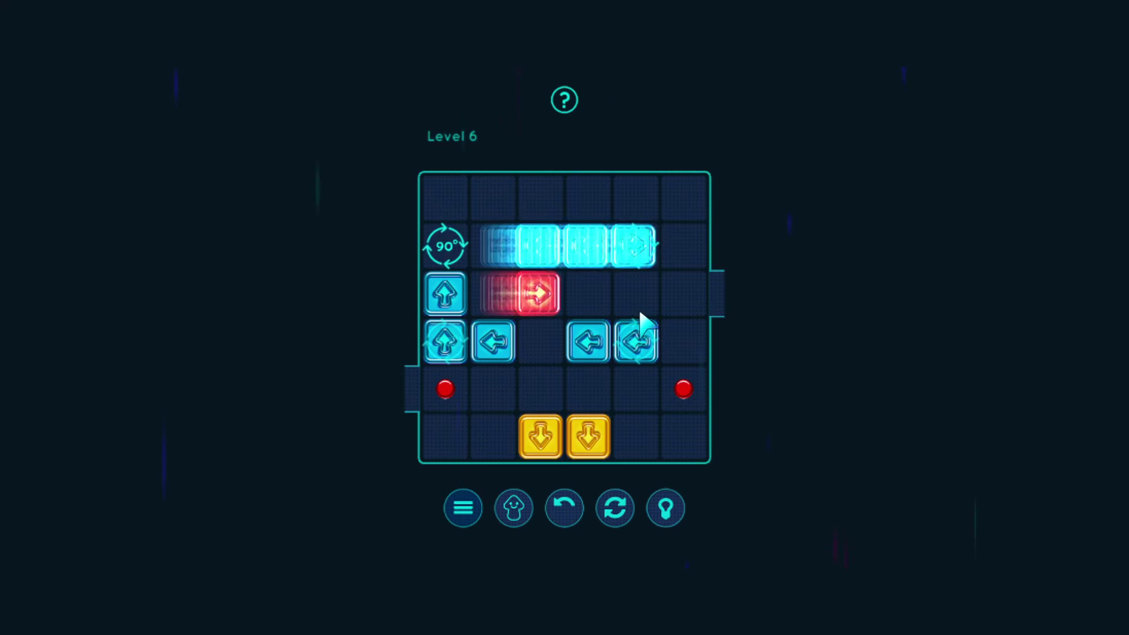
pyautogui.click(445, 293)
pyautogui.click(587, 343)
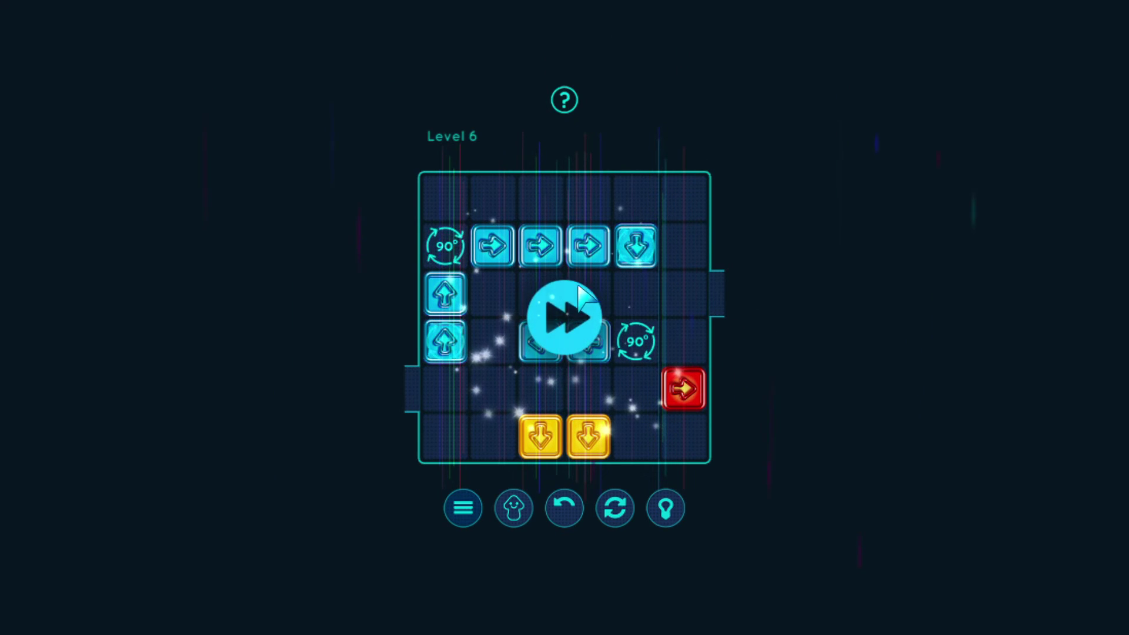
# - Load Level 7 and route the magenta and yellow blocks along their dot paths
pyautogui.click(565, 320)
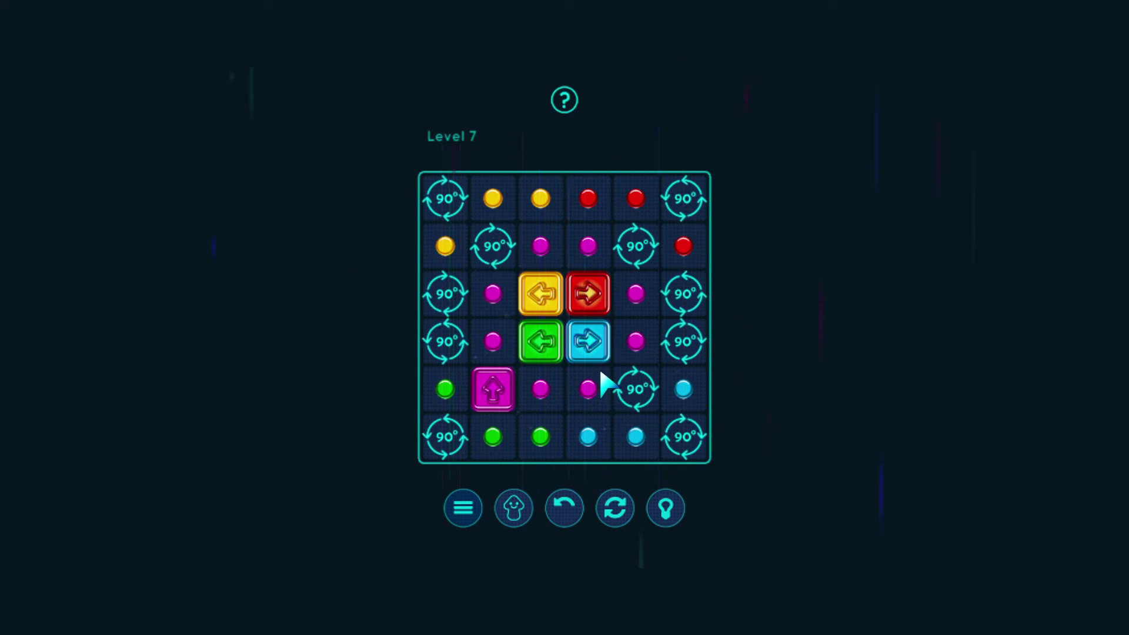
pyautogui.click(493, 389)
pyautogui.click(493, 293)
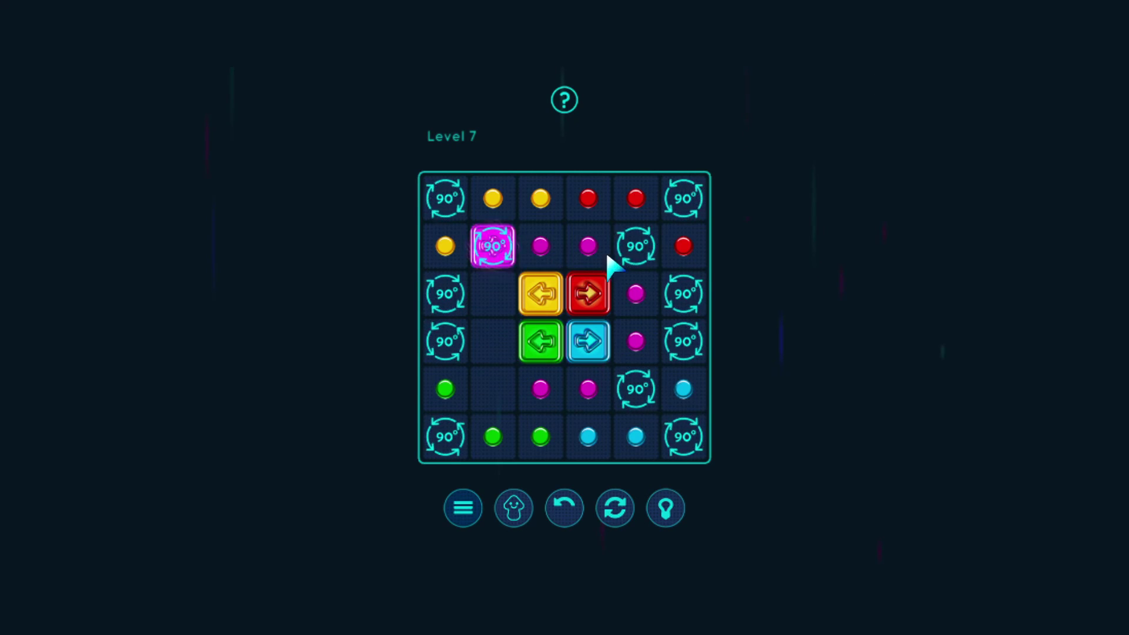
pyautogui.click(541, 294)
pyautogui.click(497, 298)
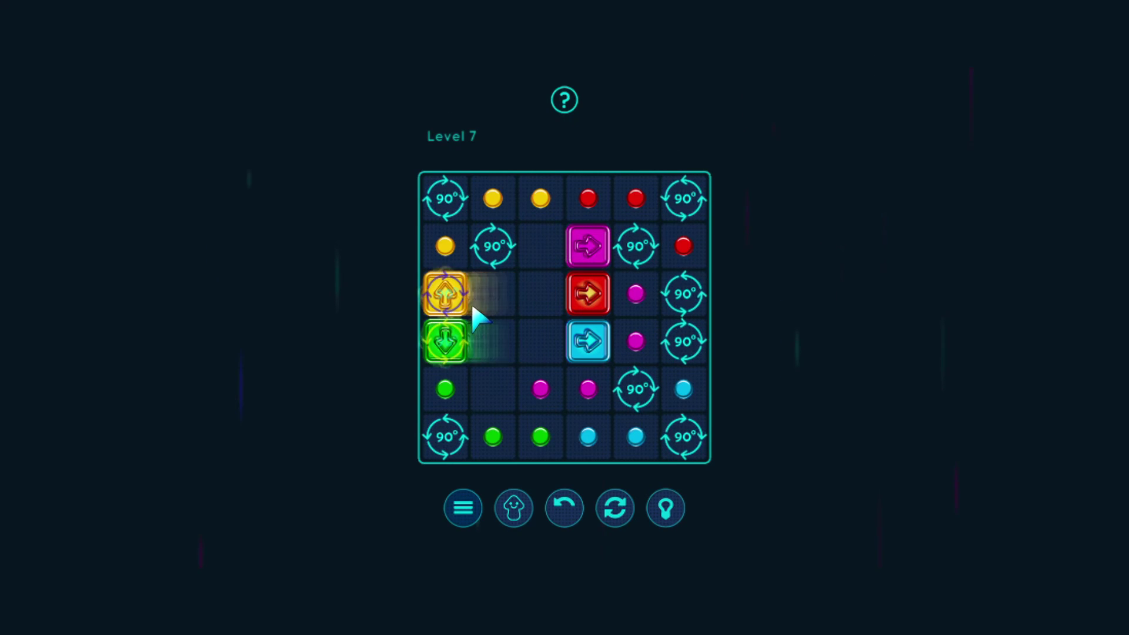
pyautogui.click(445, 294)
pyautogui.click(445, 246)
pyautogui.click(445, 198)
pyautogui.click(493, 198)
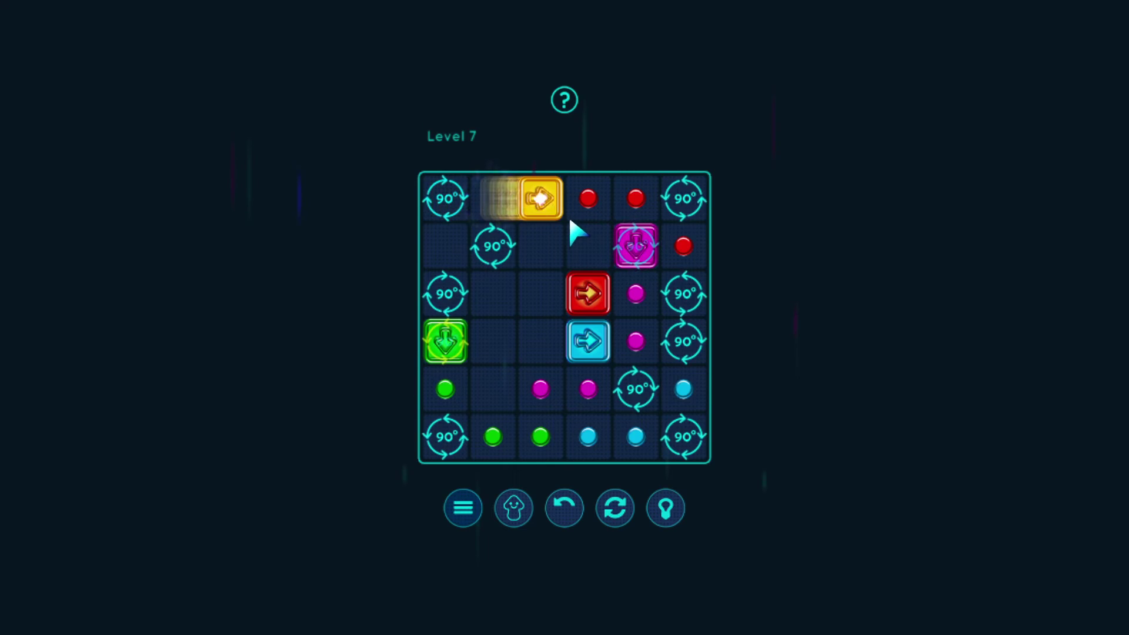
# - Finish Level 7 by sweeping the green, blue and red blocks over their dots
pyautogui.click(635, 246)
pyautogui.click(634, 388)
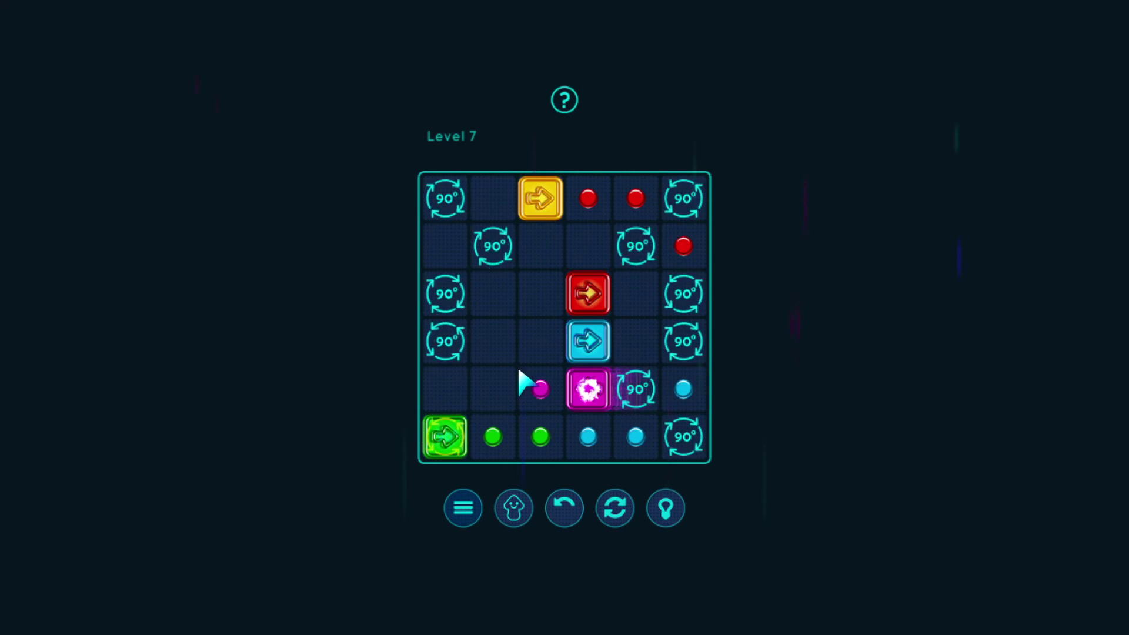
pyautogui.click(556, 341)
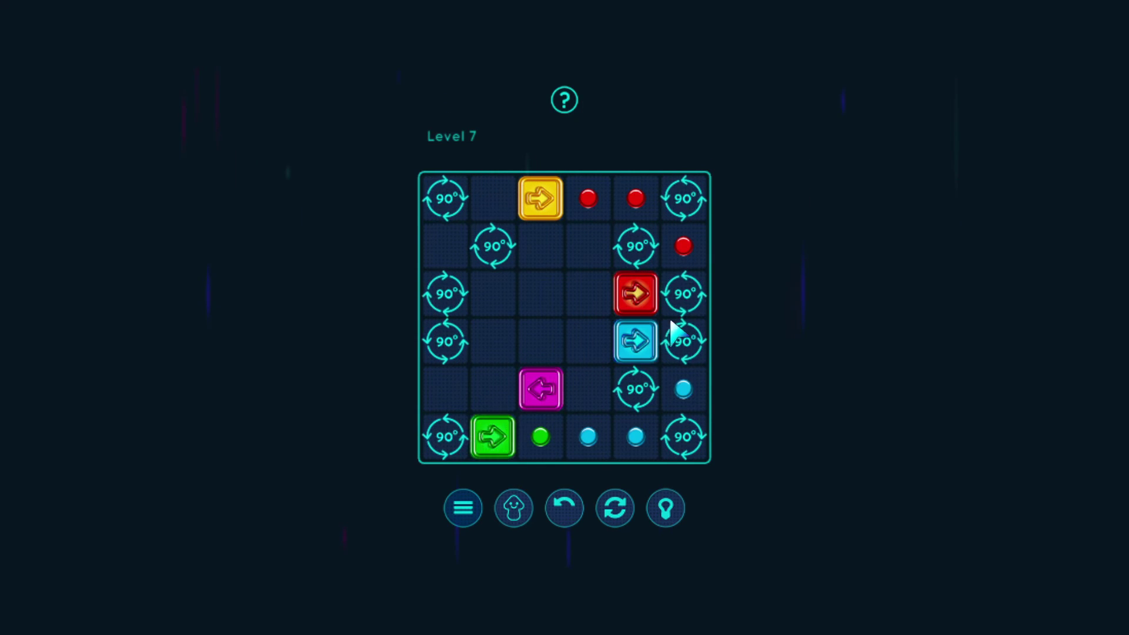
pyautogui.click(635, 340)
pyautogui.click(683, 437)
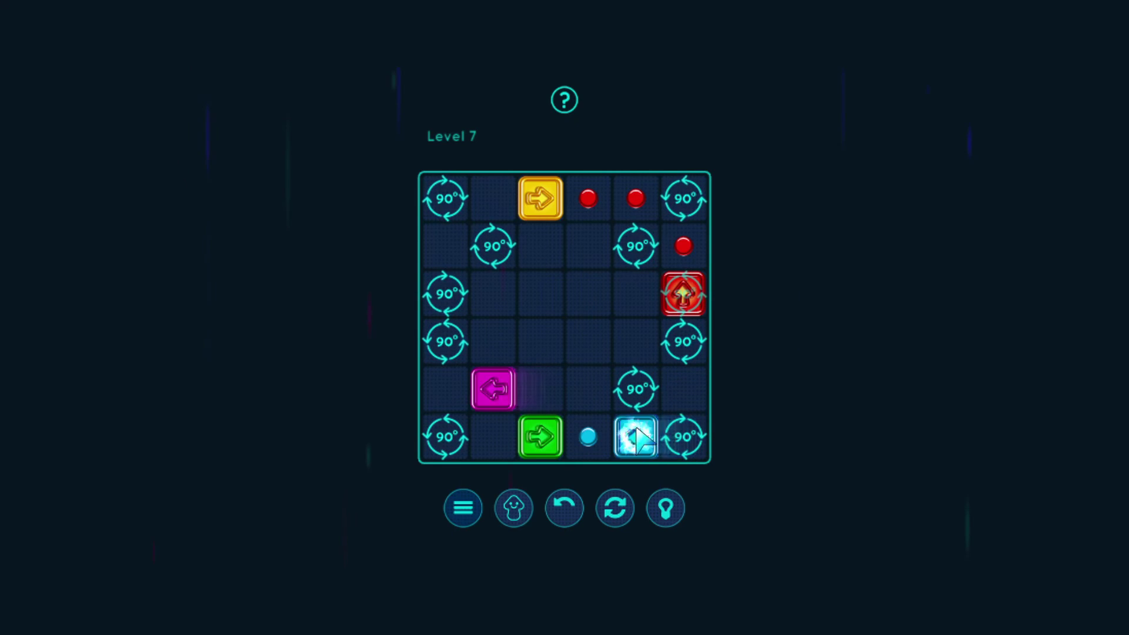
pyautogui.click(684, 294)
pyautogui.click(679, 192)
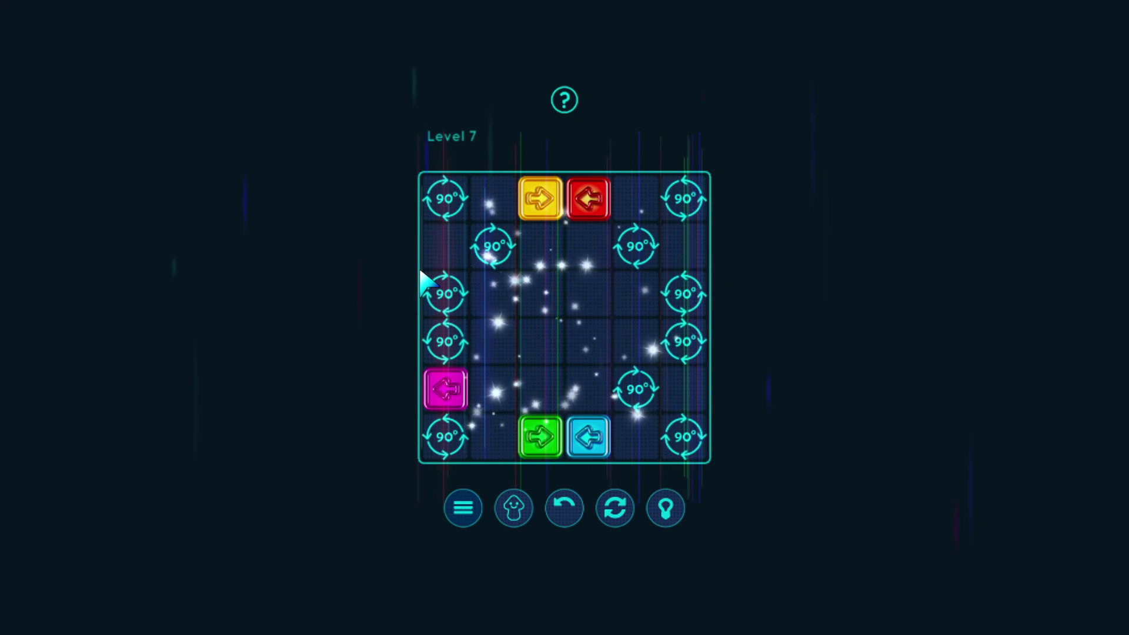
# - Load Level 8 and slide the blue, green, red and yellow blocks over their dots
pyautogui.click(560, 331)
pyautogui.click(540, 342)
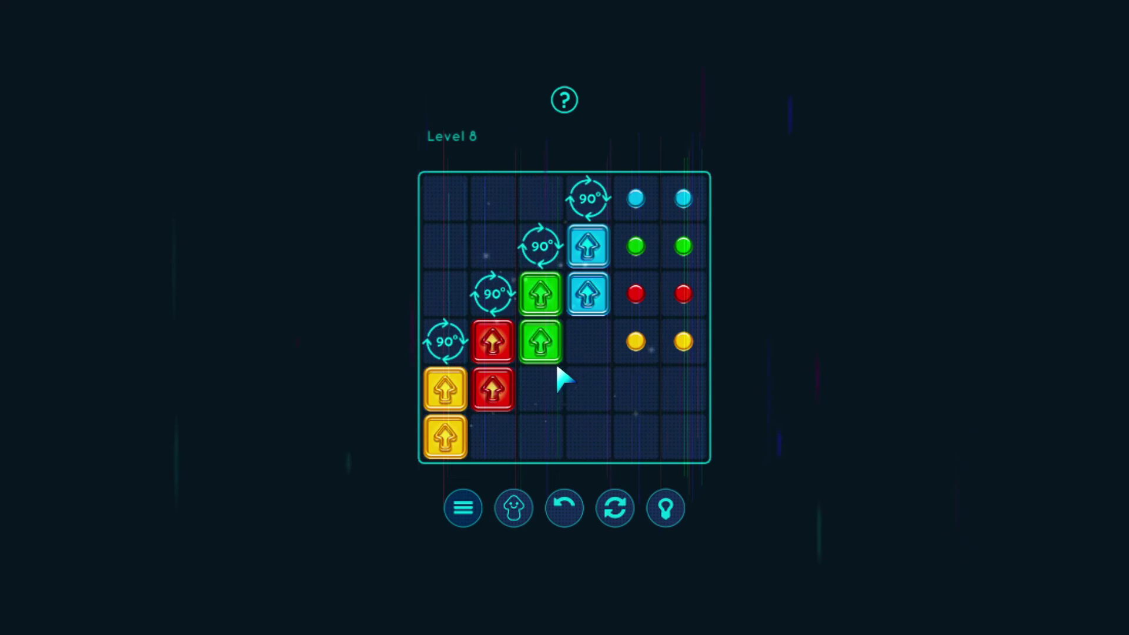
pyautogui.click(590, 252)
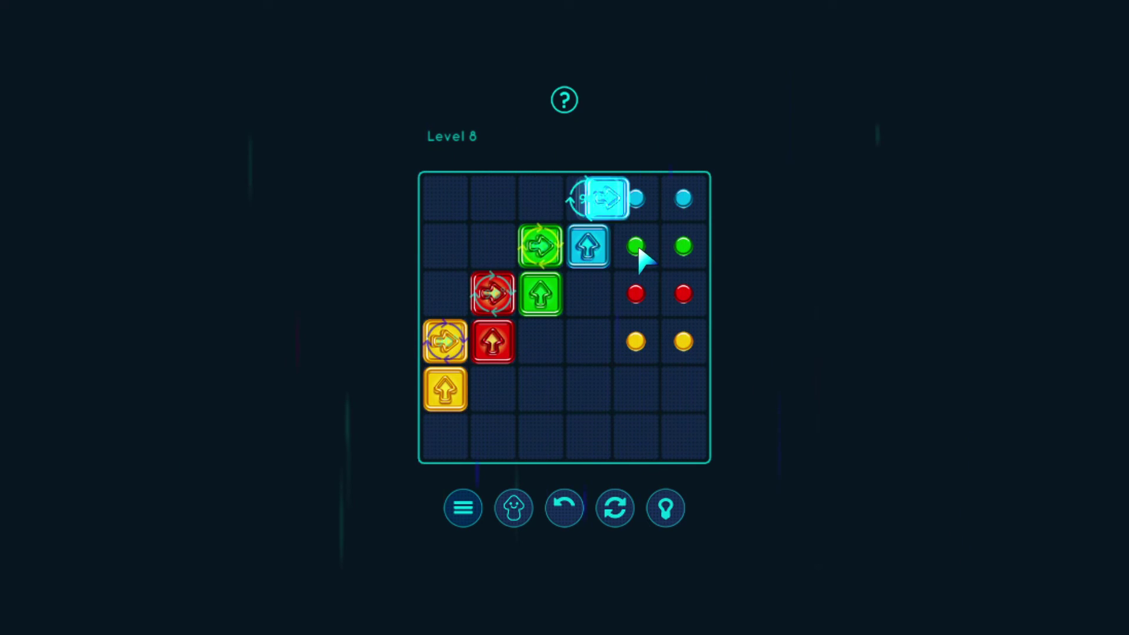
pyautogui.click(590, 247)
pyautogui.click(589, 247)
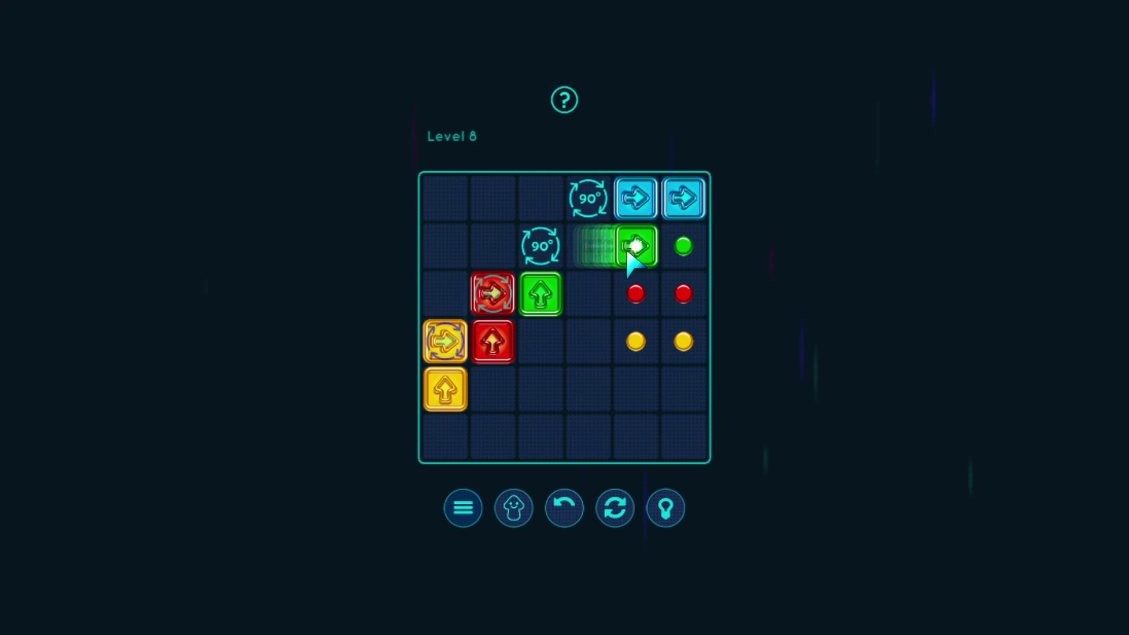
pyautogui.click(541, 293)
pyautogui.click(492, 294)
pyautogui.click(590, 248)
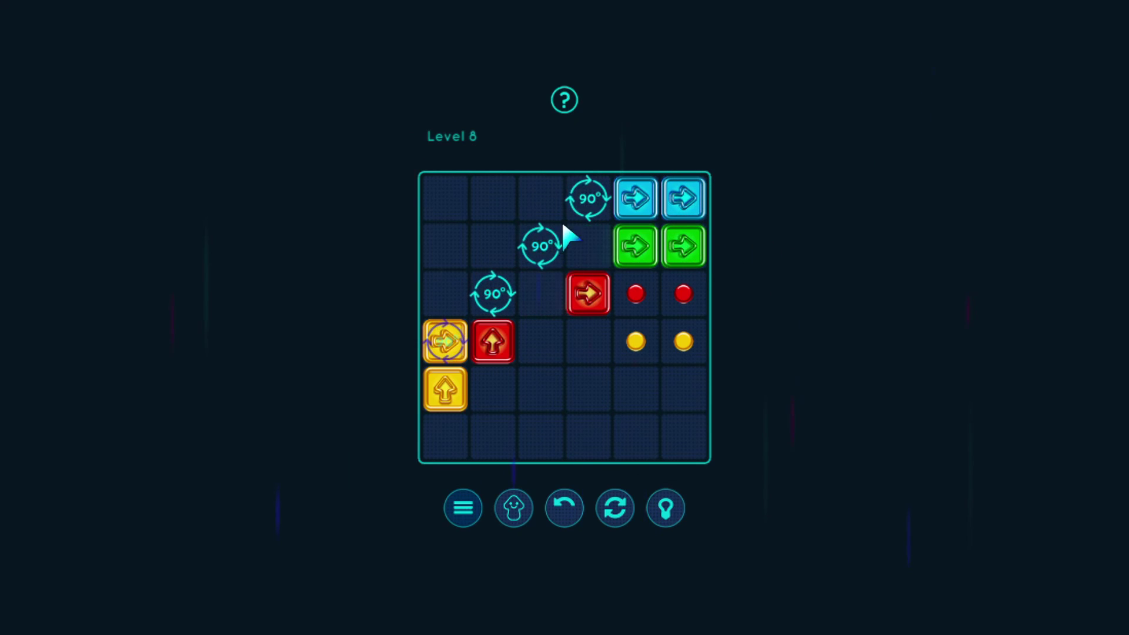
pyautogui.click(541, 293)
pyautogui.click(492, 343)
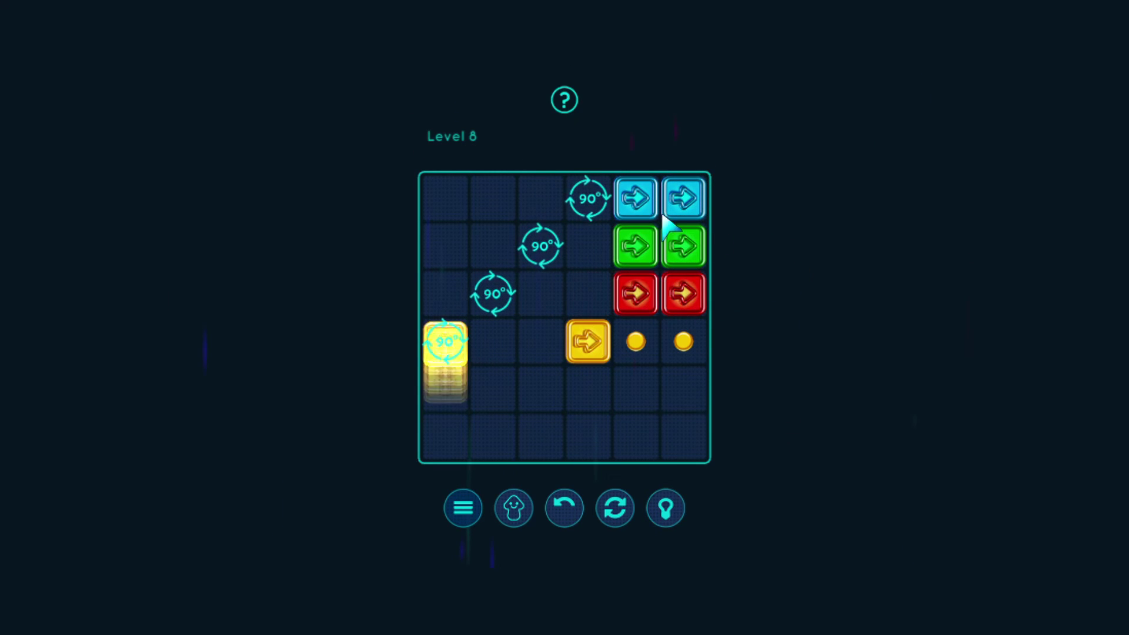
pyautogui.click(589, 342)
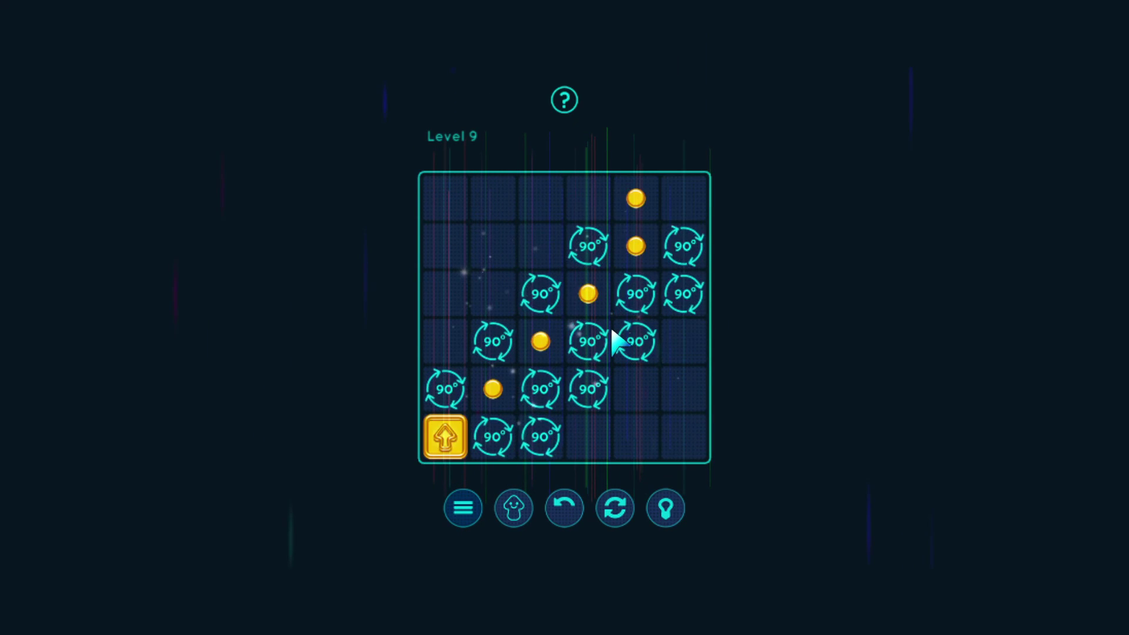
# - Route the yellow block through the rotators to collect all three Level 9 coins
pyautogui.click(498, 401)
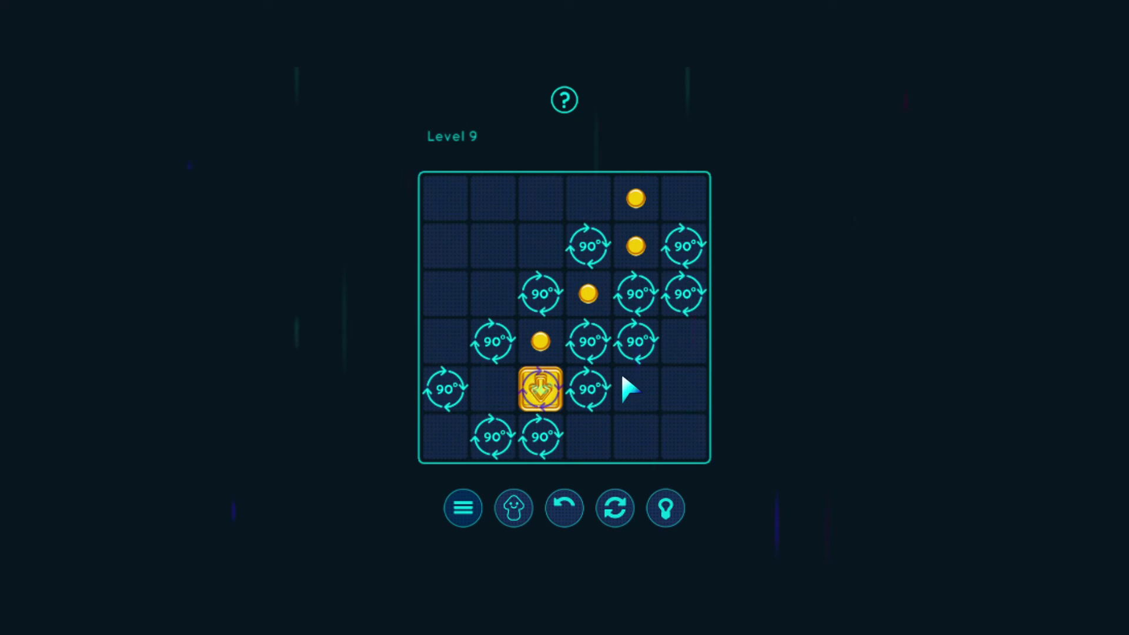
pyautogui.click(539, 388)
pyautogui.click(539, 441)
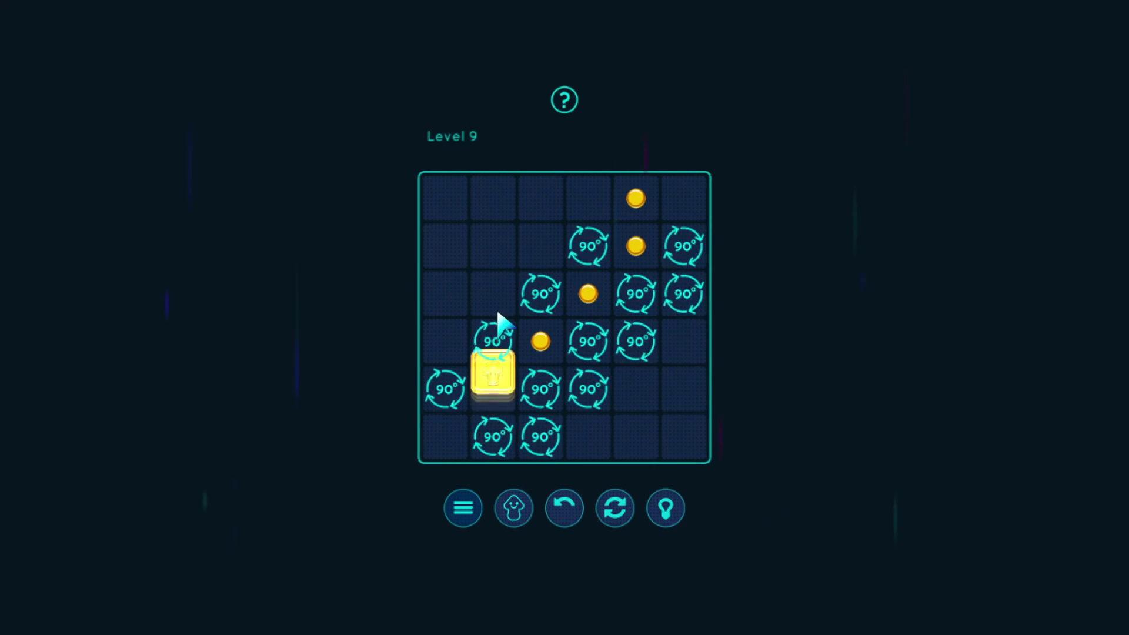
pyautogui.click(539, 389)
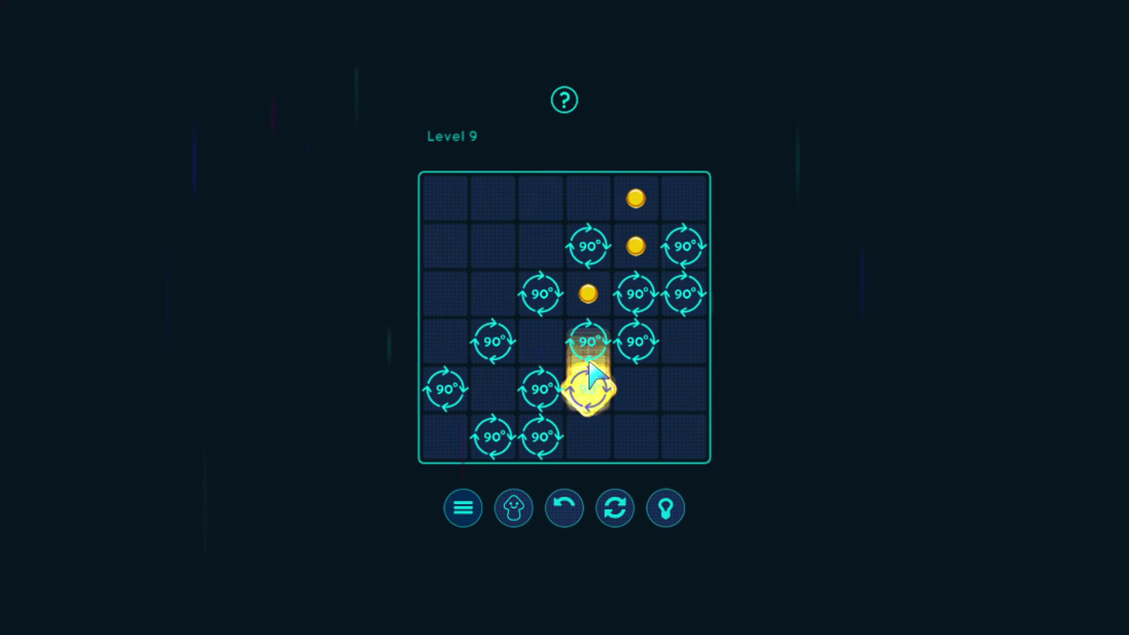
pyautogui.click(551, 334)
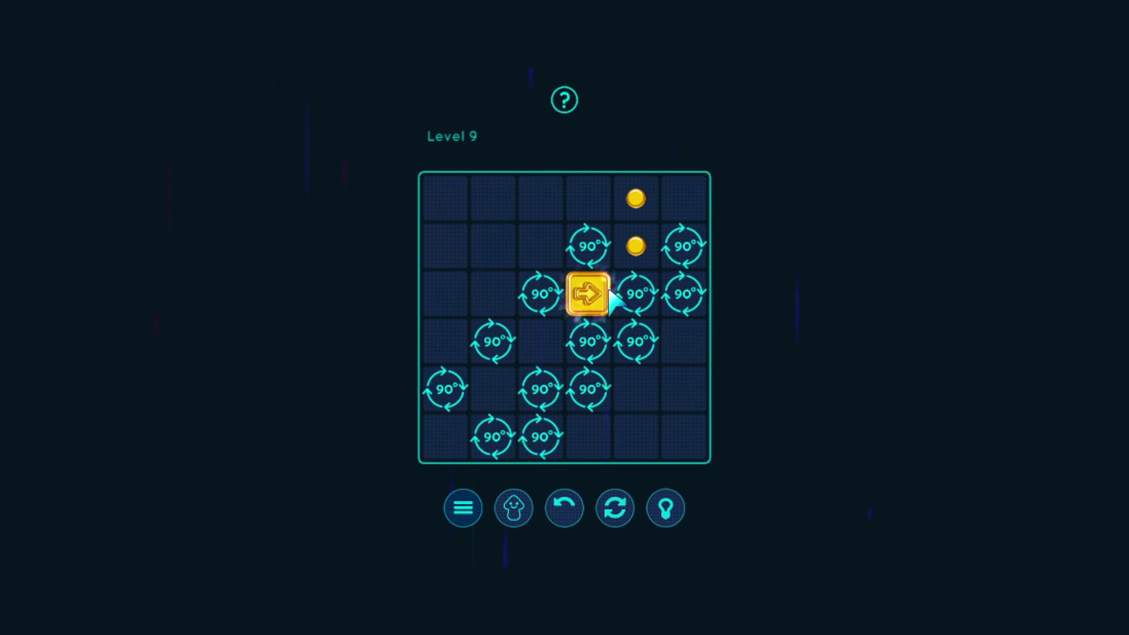
pyautogui.click(644, 344)
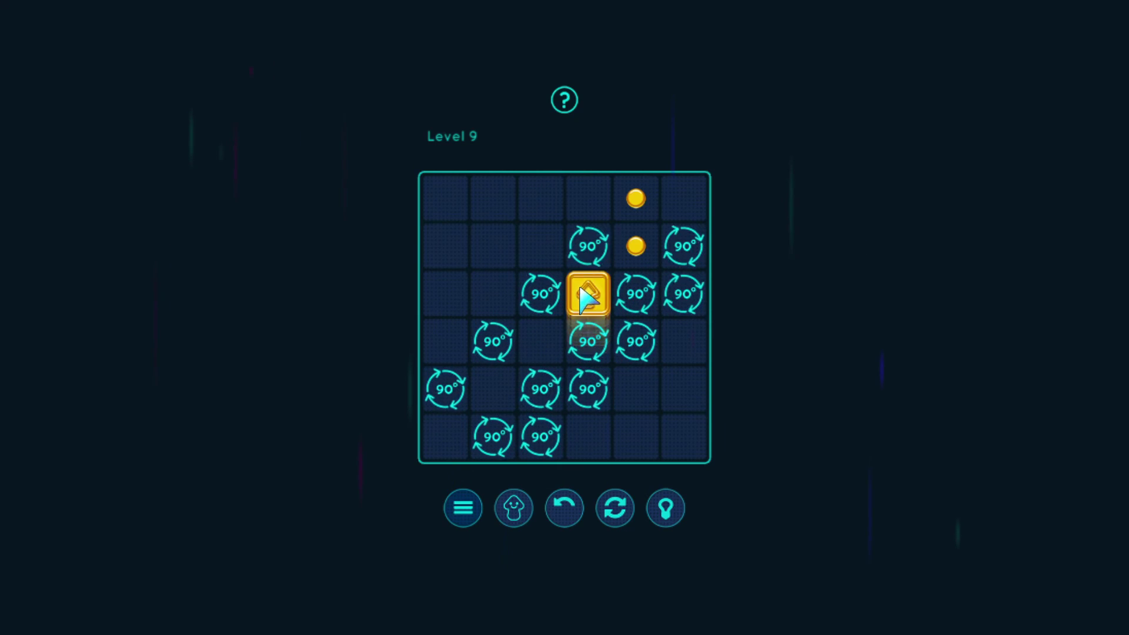
pyautogui.click(642, 262)
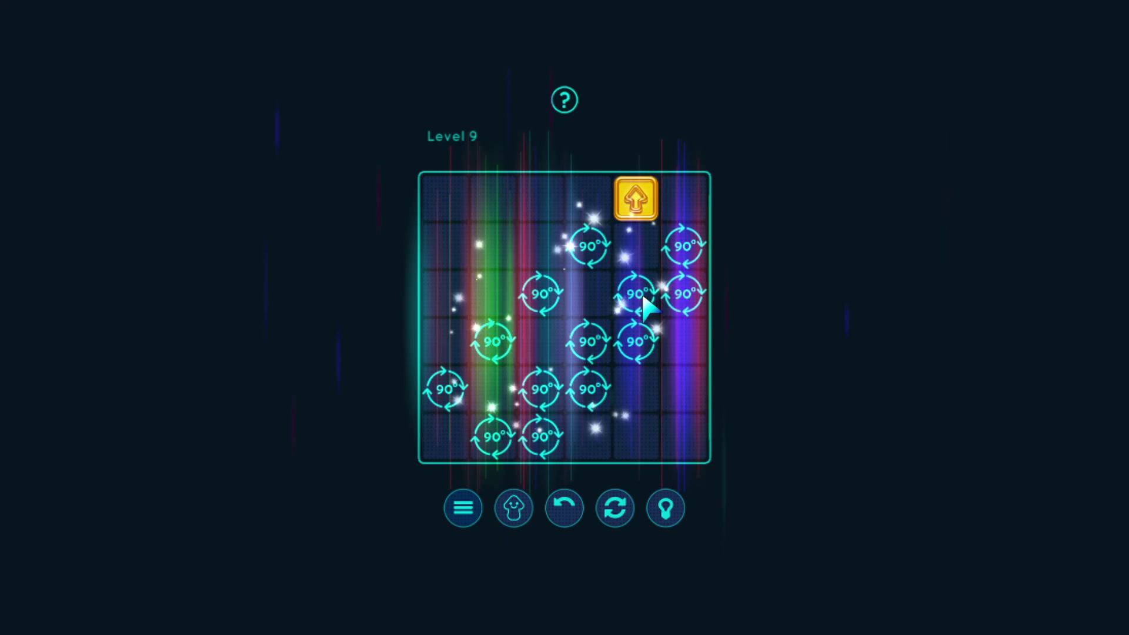
# - Start Level 10 and try turning the magenta block and shifting the red and blue rows
pyautogui.click(565, 327)
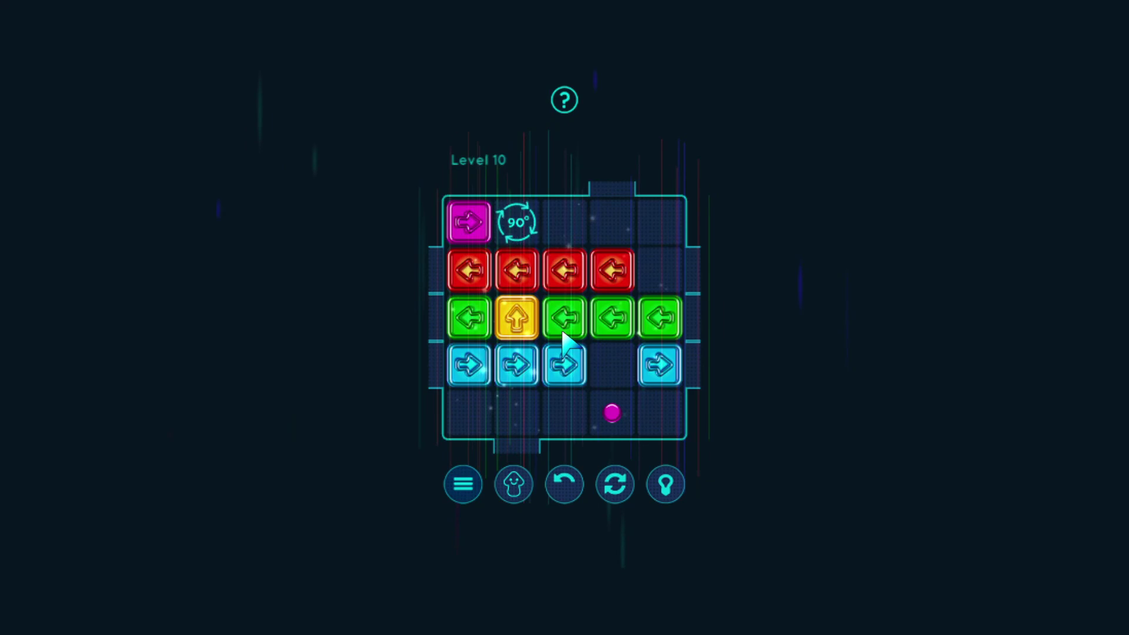
pyautogui.click(484, 219)
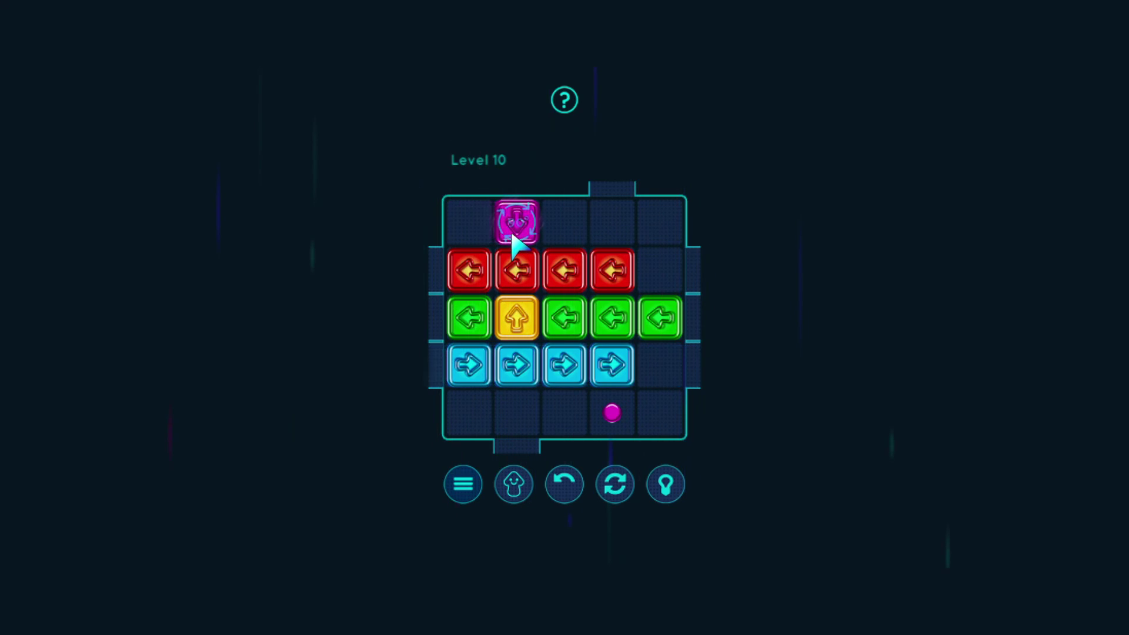
pyautogui.click(610, 273)
pyautogui.click(517, 271)
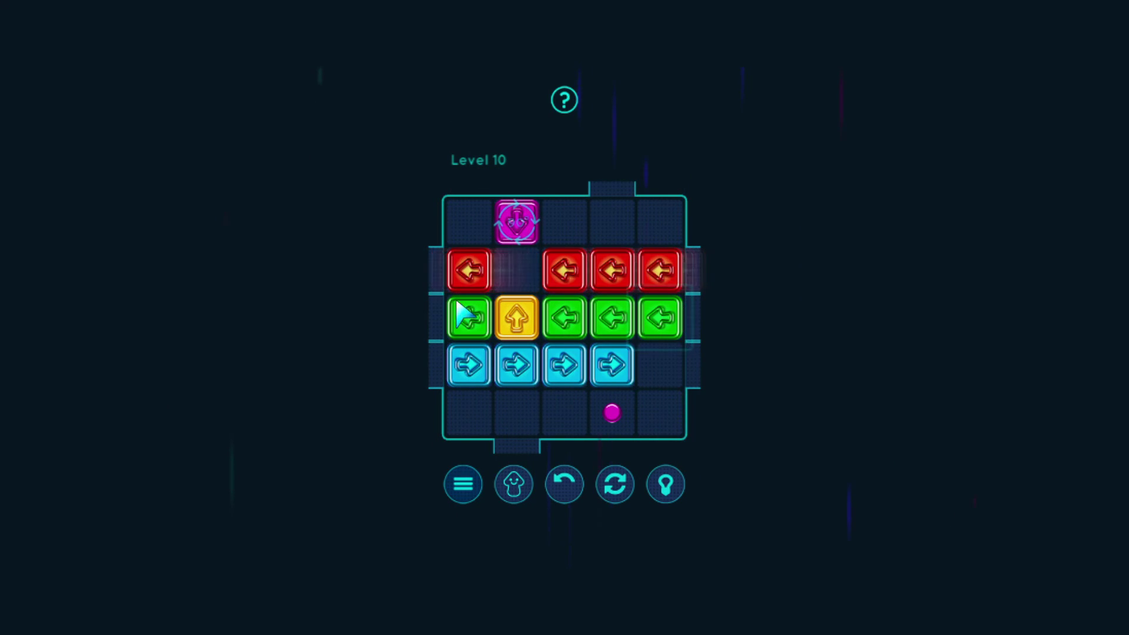
pyautogui.click(469, 272)
pyautogui.click(561, 366)
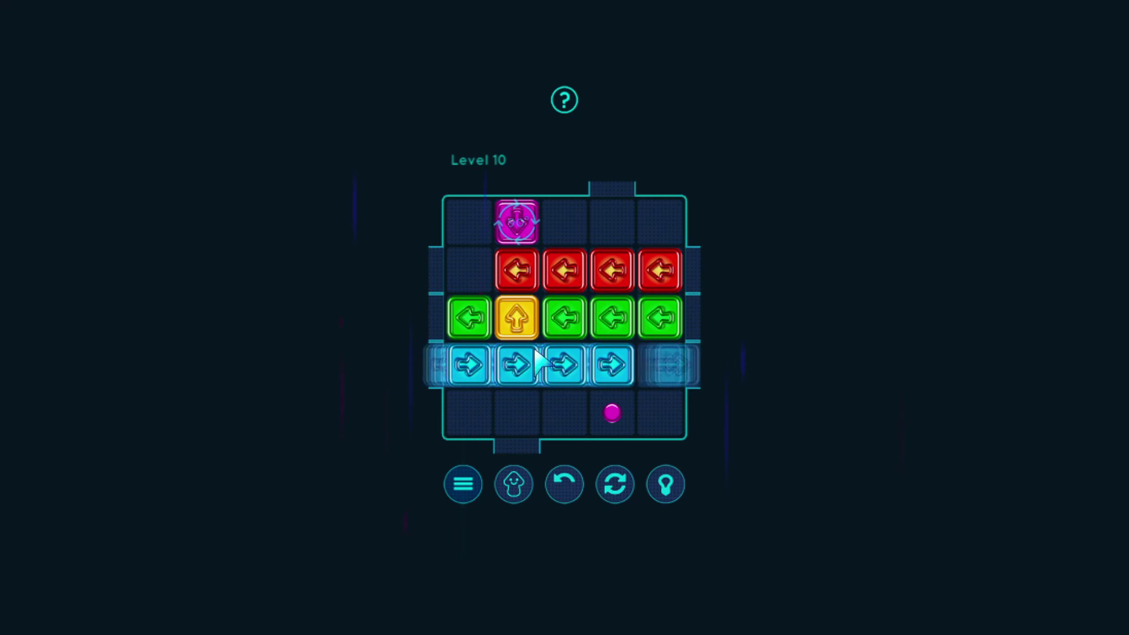
# - Restart Level 10, open a gap in the red row, raise yellow, and slide the blue row
pyautogui.click(614, 484)
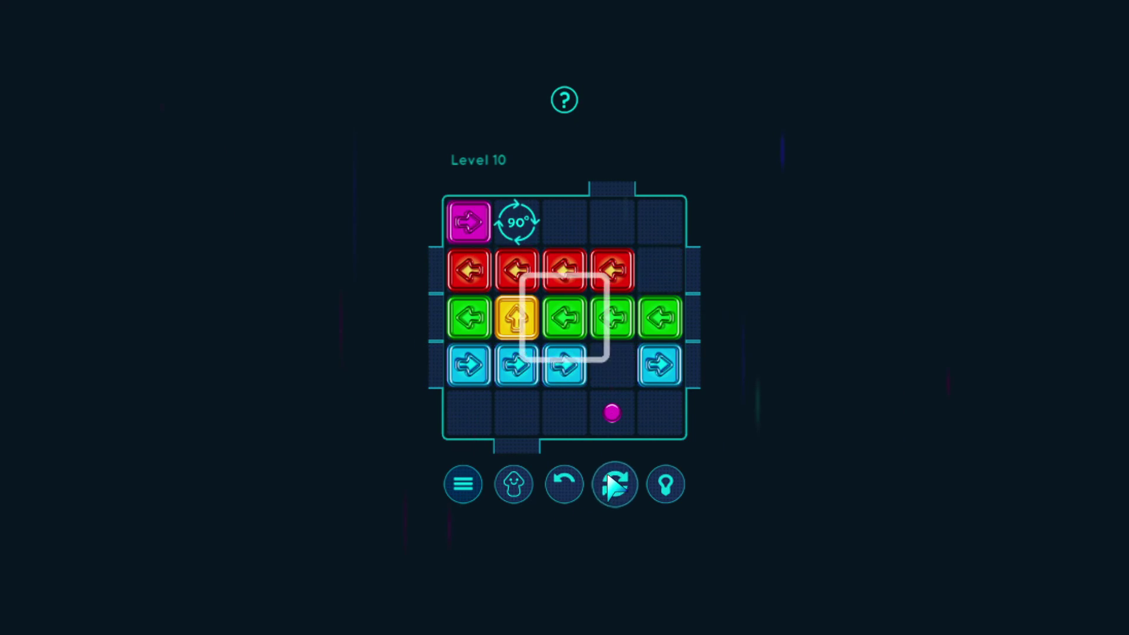
pyautogui.click(517, 272)
pyautogui.click(477, 275)
pyautogui.click(517, 317)
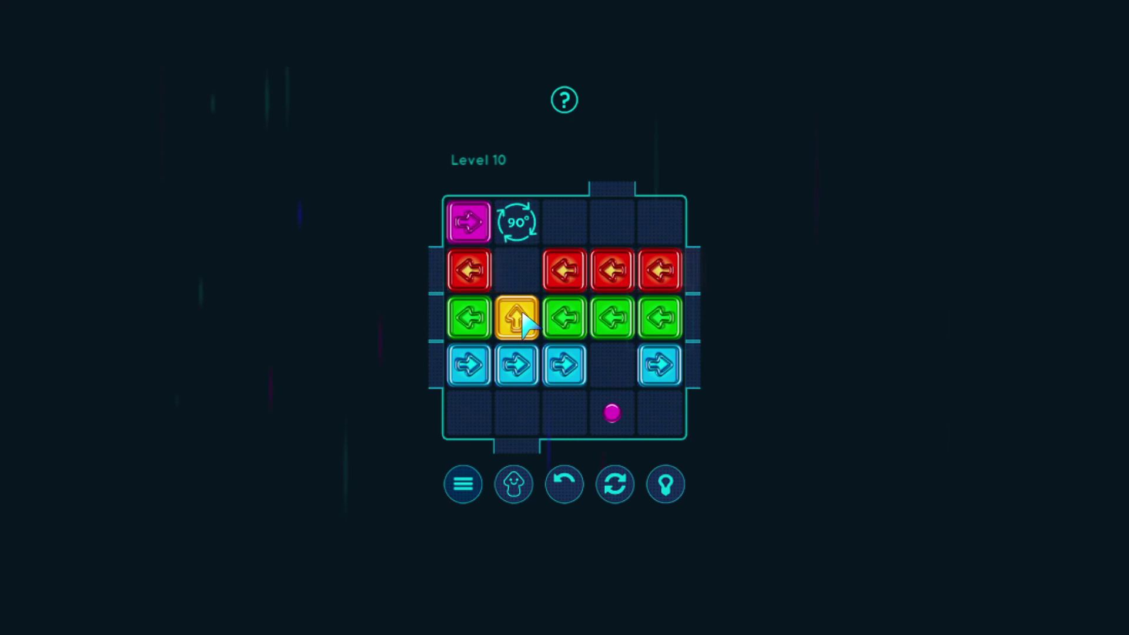
pyautogui.click(517, 365)
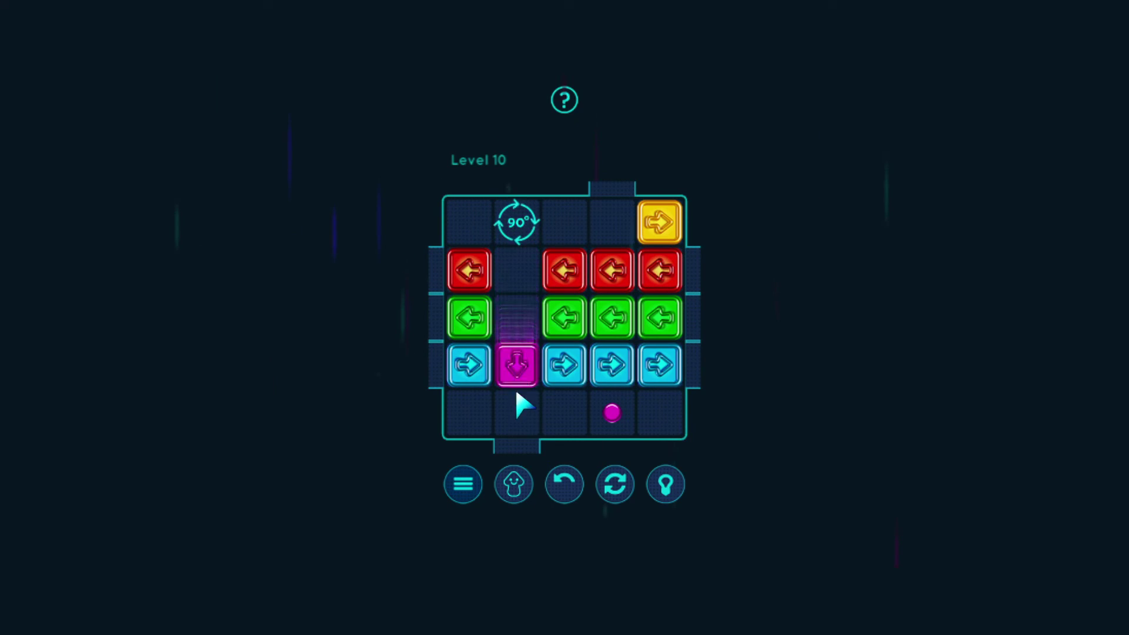
# - Shift the red and green rows left and drop the magenta block onto the pink dot
pyautogui.click(565, 271)
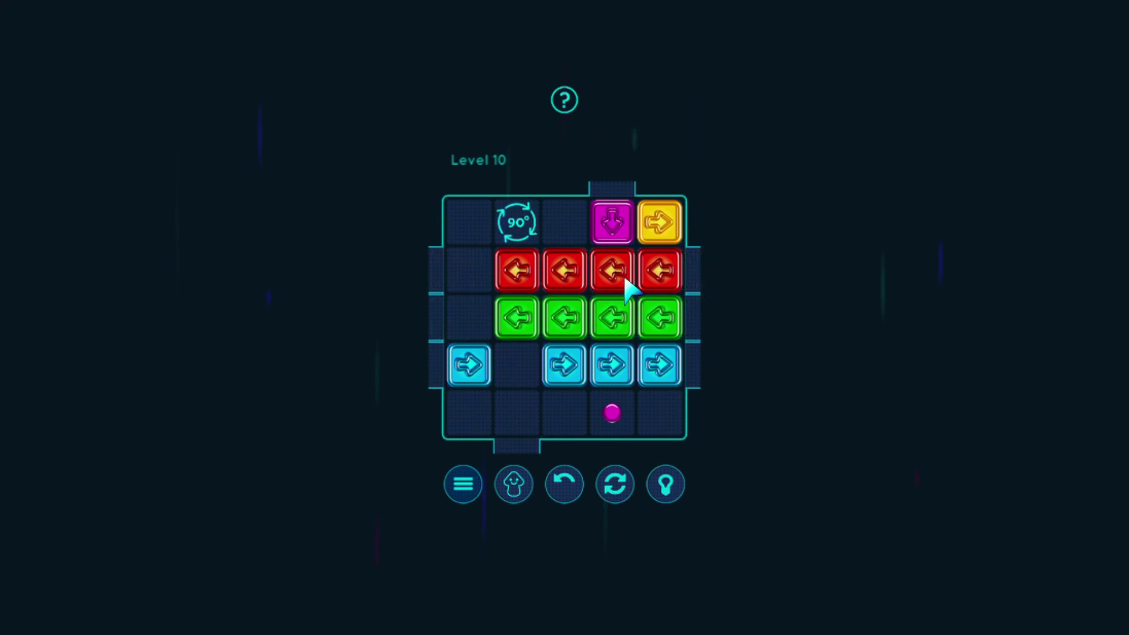
pyautogui.click(565, 318)
pyautogui.click(611, 221)
pyautogui.click(613, 364)
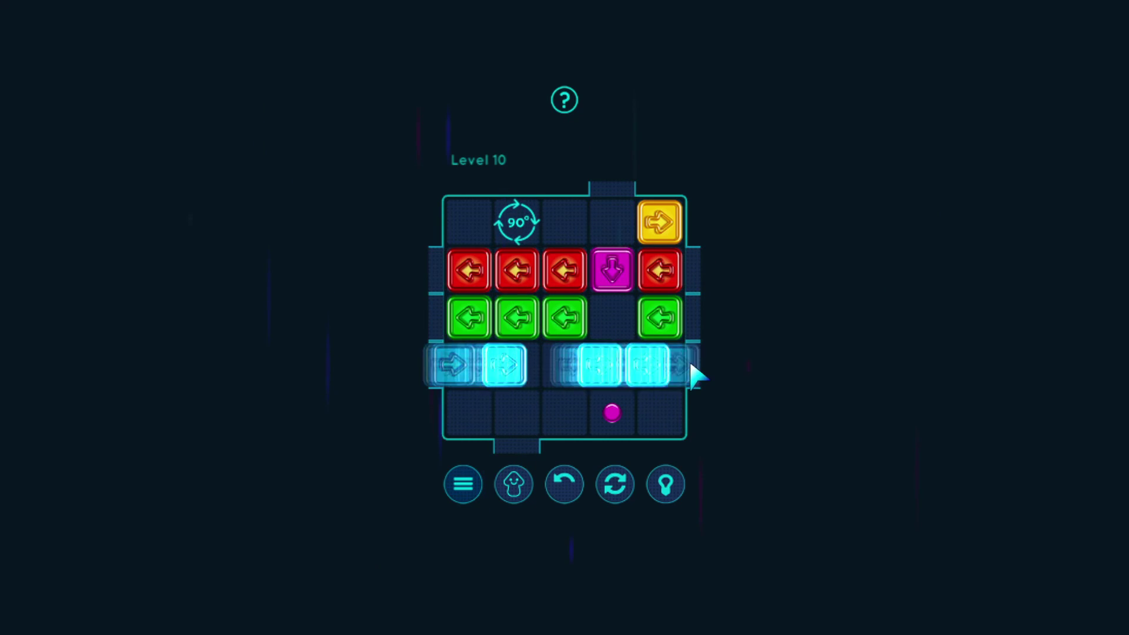
pyautogui.click(611, 270)
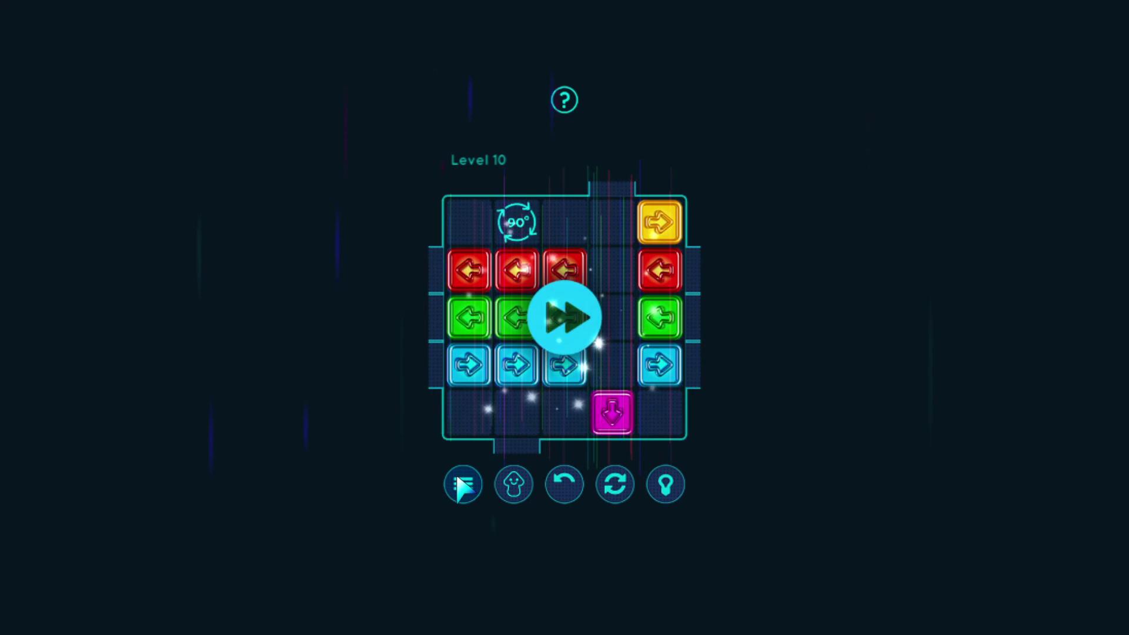
# - Dismiss the pause dialog, load Level 11, then quit to the game modes menu
pyautogui.click(465, 487)
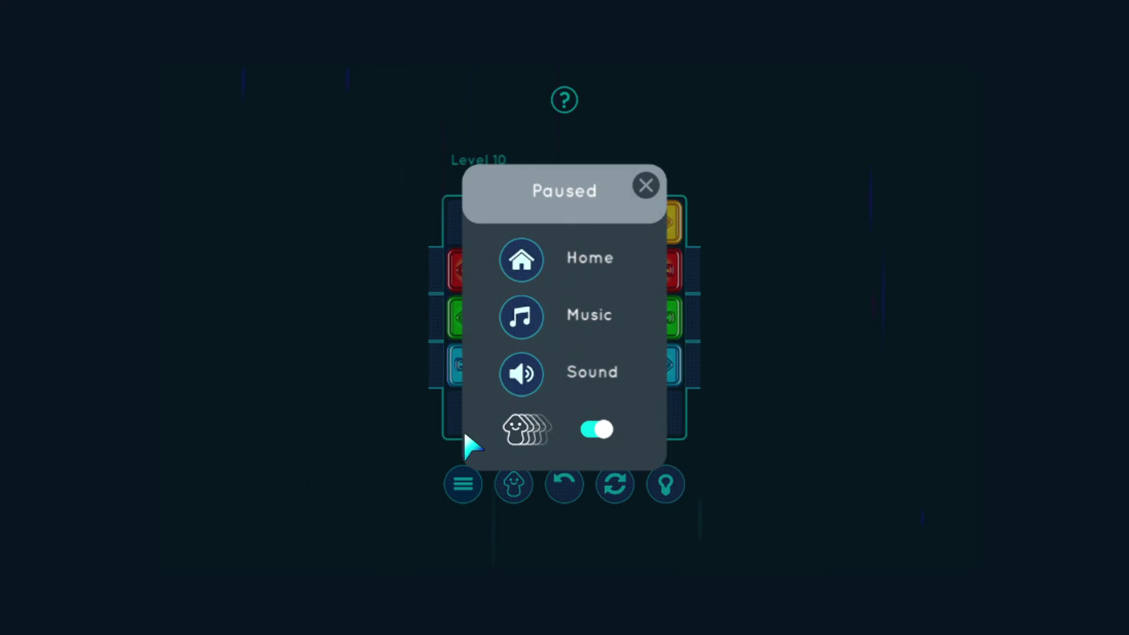
pyautogui.click(646, 186)
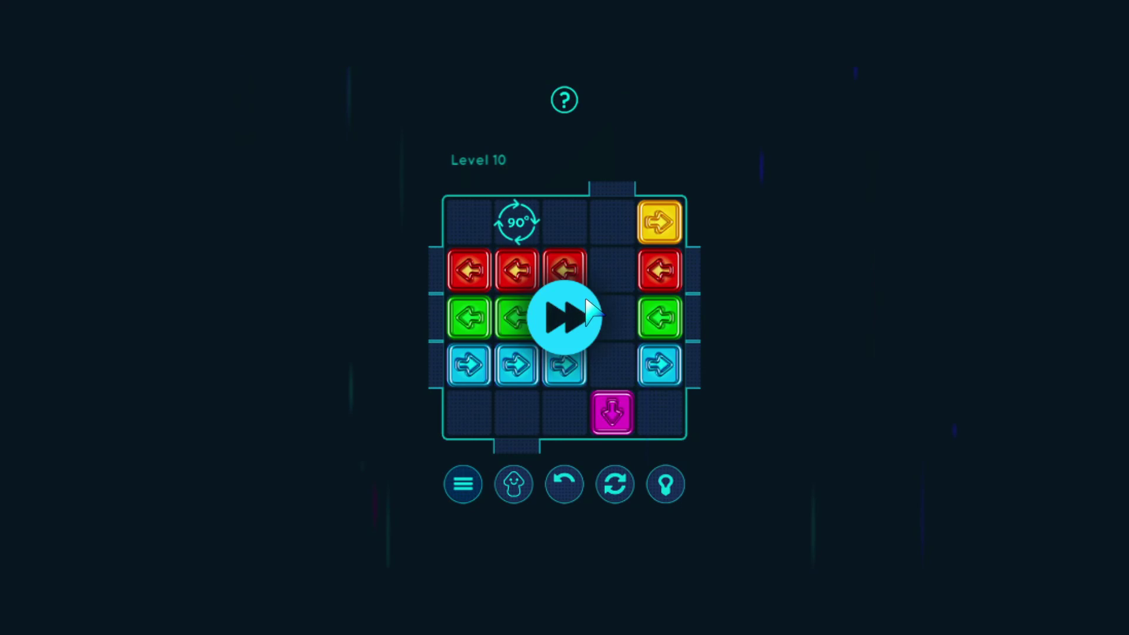
pyautogui.click(565, 317)
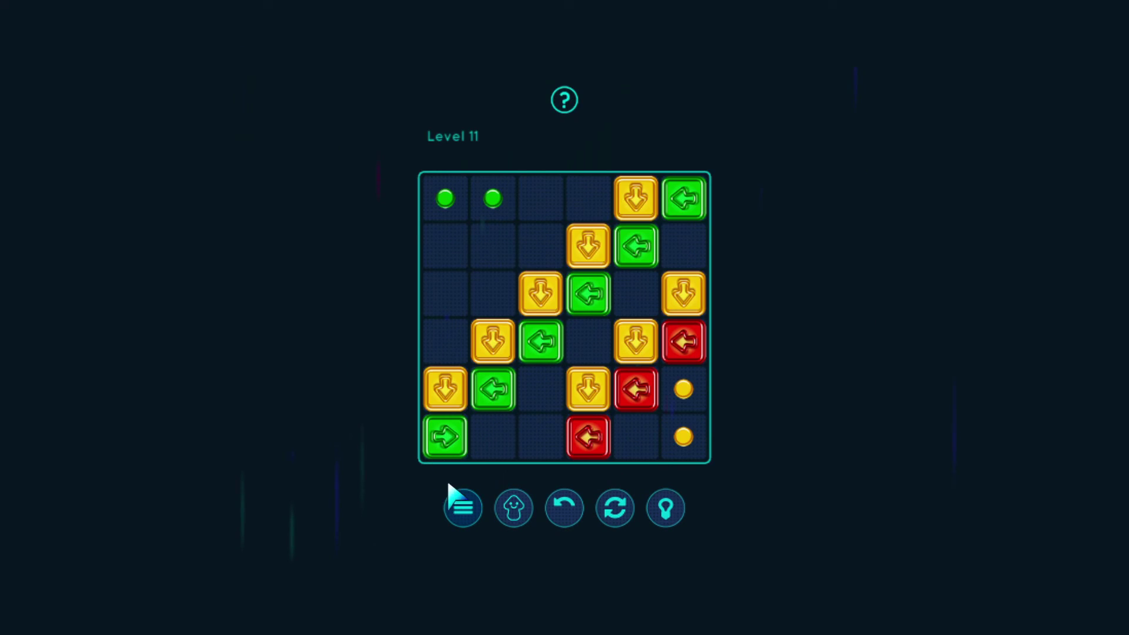
pyautogui.click(464, 507)
pyautogui.click(522, 260)
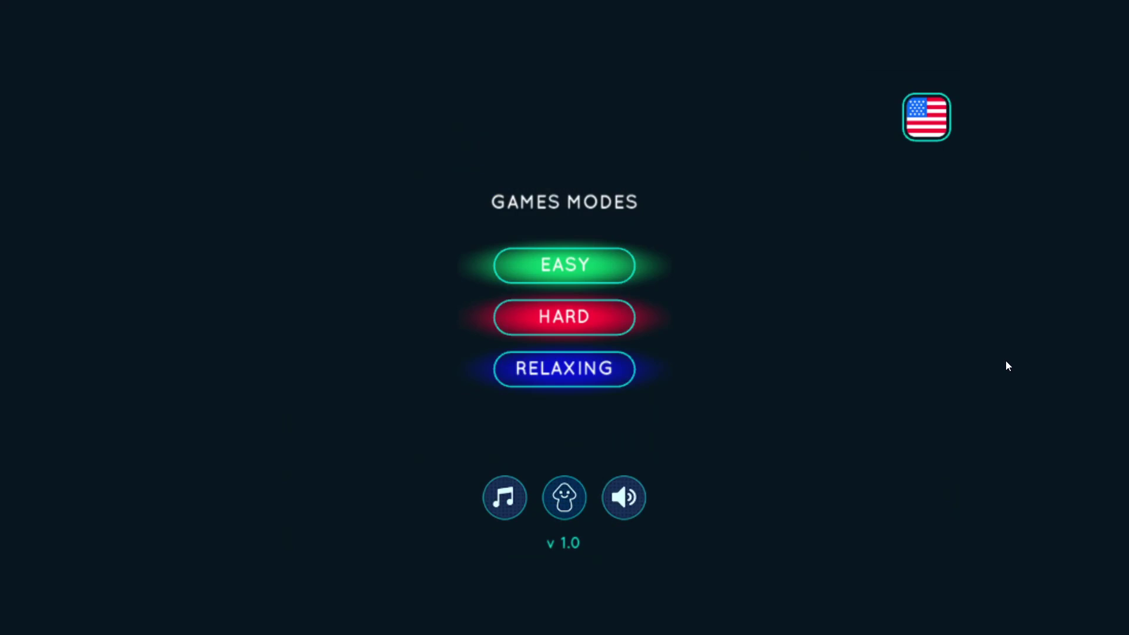